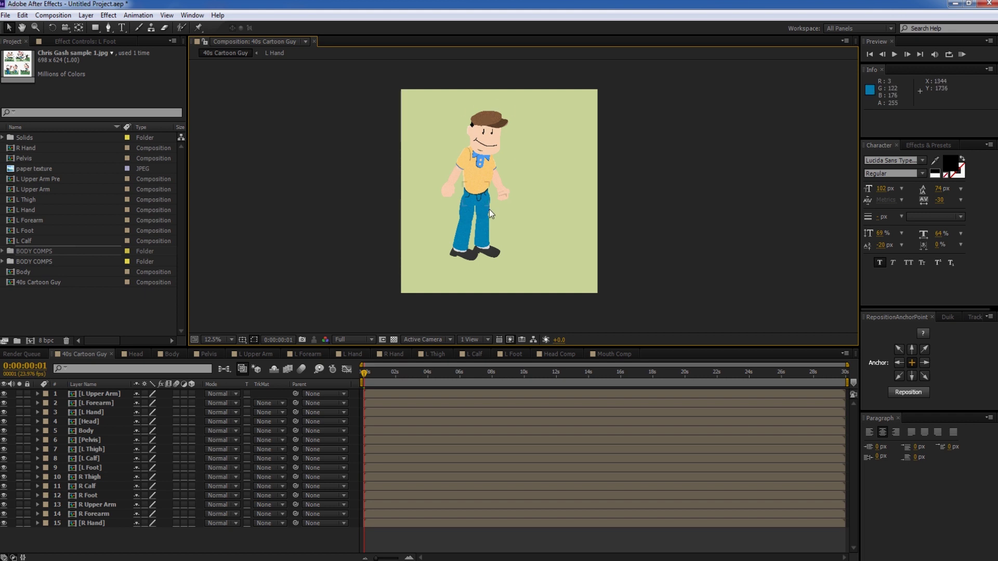
# Show the Duik v14 rigging buttons beside the 40s Cartoon Guy composition
pyautogui.scroll(1, 501, 214)
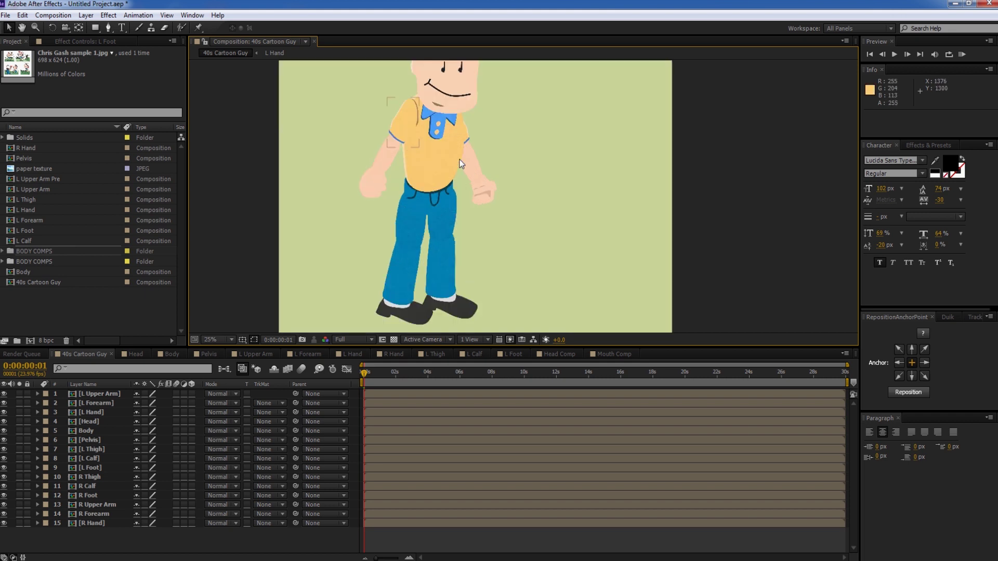
pyautogui.scroll(-1, 459, 165)
pyautogui.scroll(1, 459, 164)
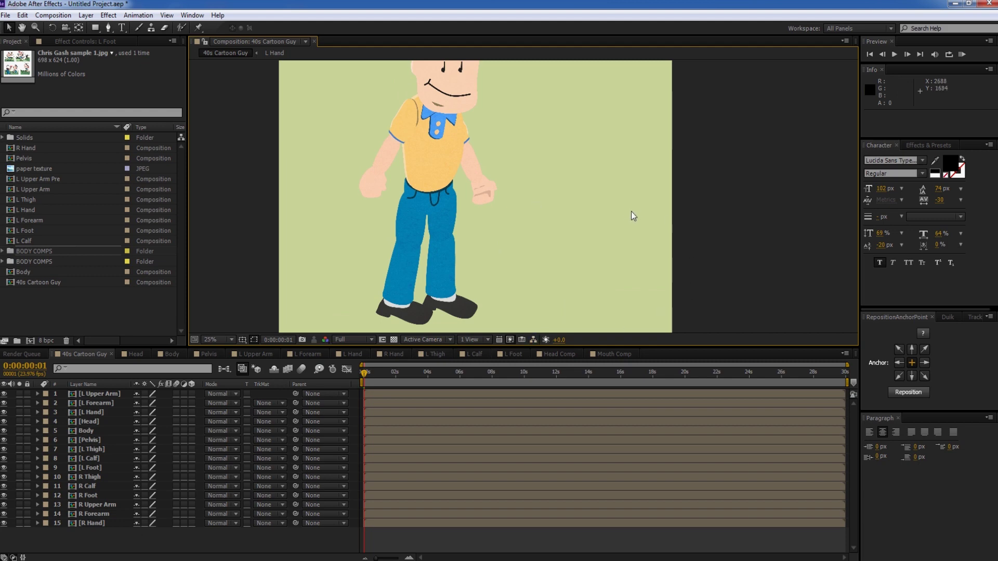
pyautogui.click(947, 315)
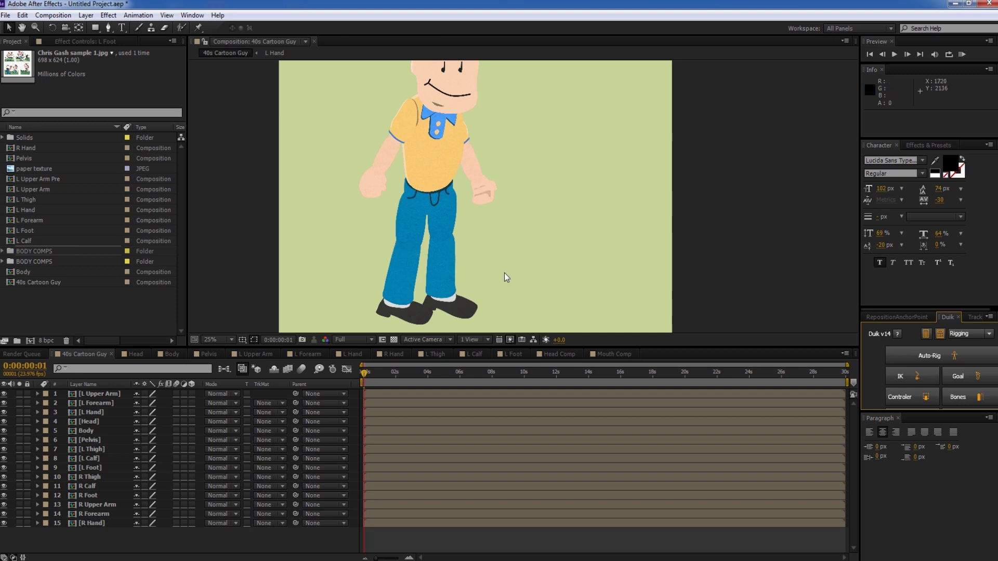
pyautogui.scroll(-2, 466, 257)
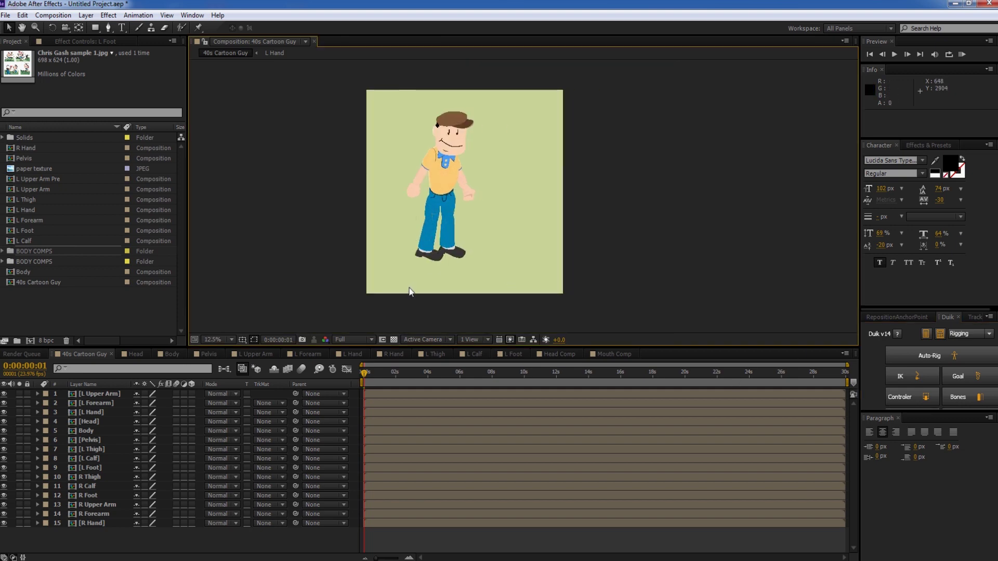
pyautogui.scroll(2, 363, 175)
pyautogui.click(442, 118)
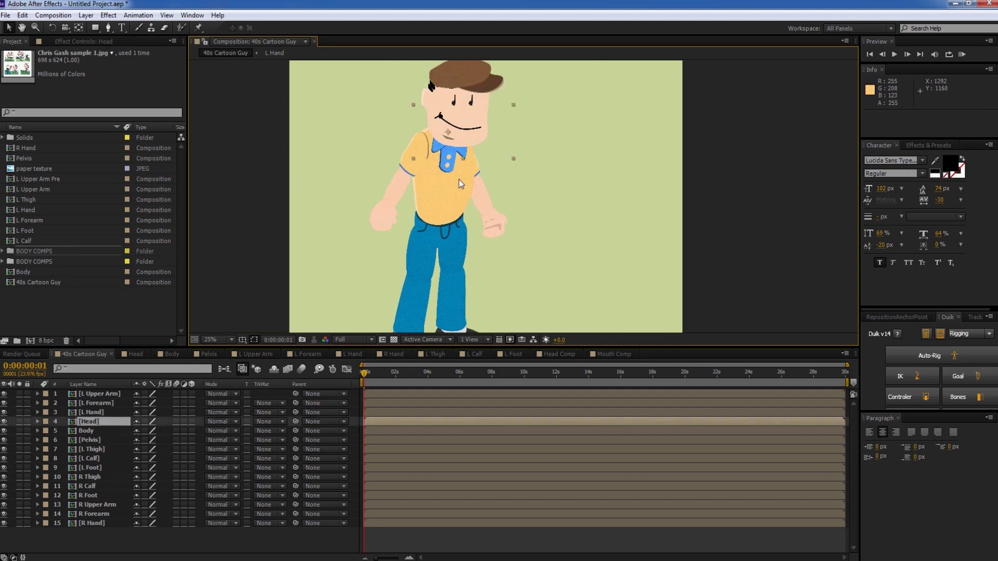
pyautogui.click(437, 214)
pyautogui.click(373, 207)
pyautogui.click(483, 213)
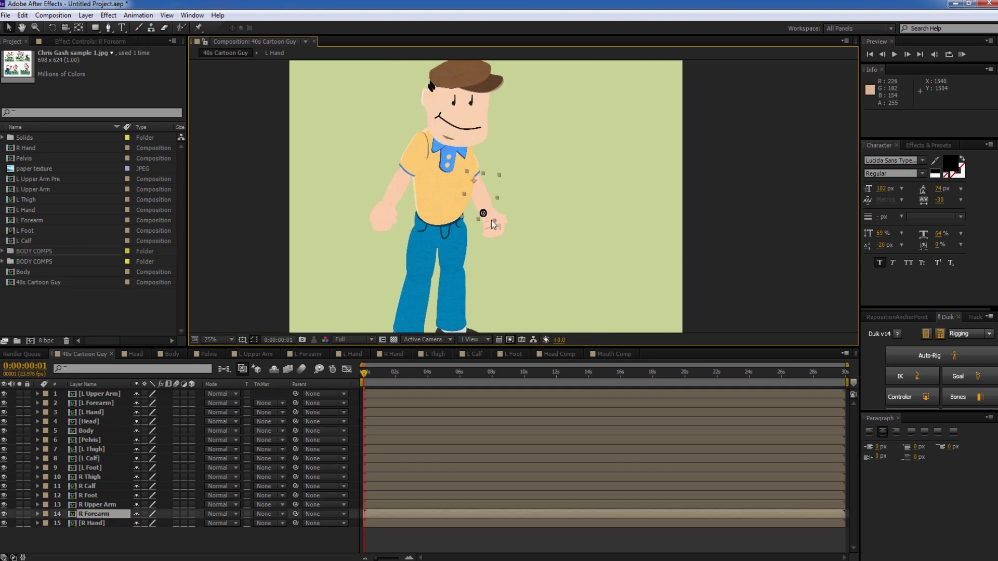
pyautogui.click(435, 176)
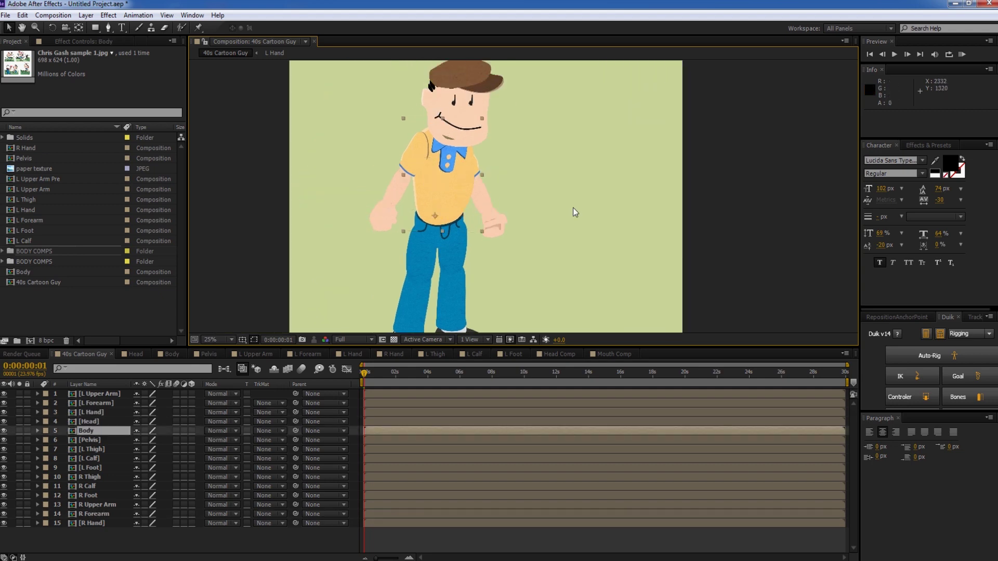
pyautogui.scroll(-2, 457, 208)
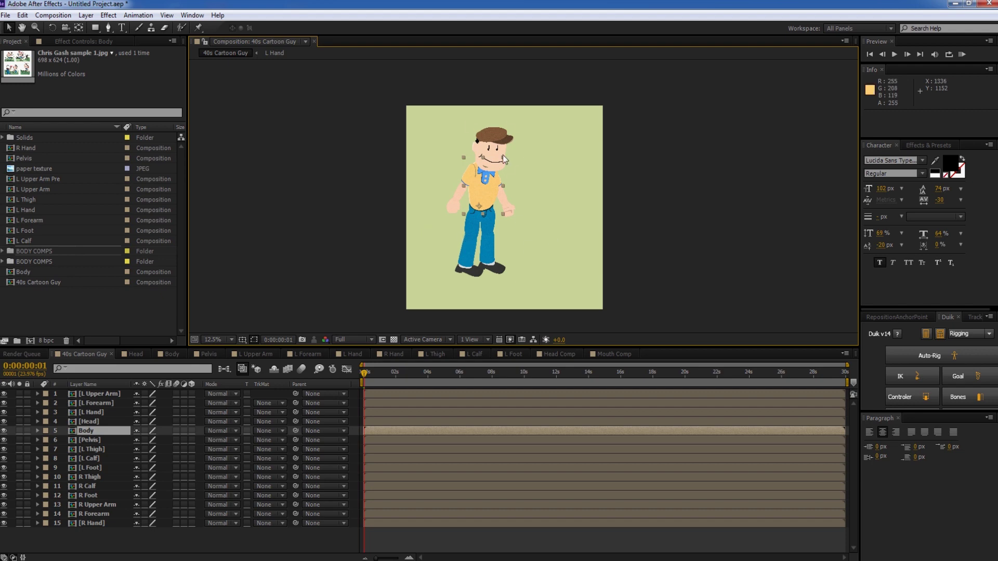
pyautogui.scroll(2, 501, 159)
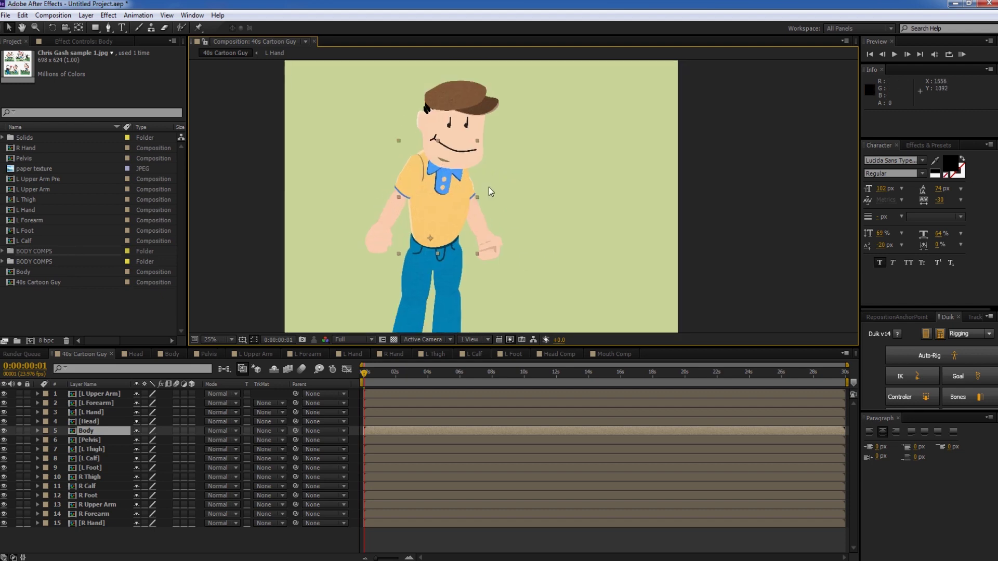
pyautogui.click(437, 125)
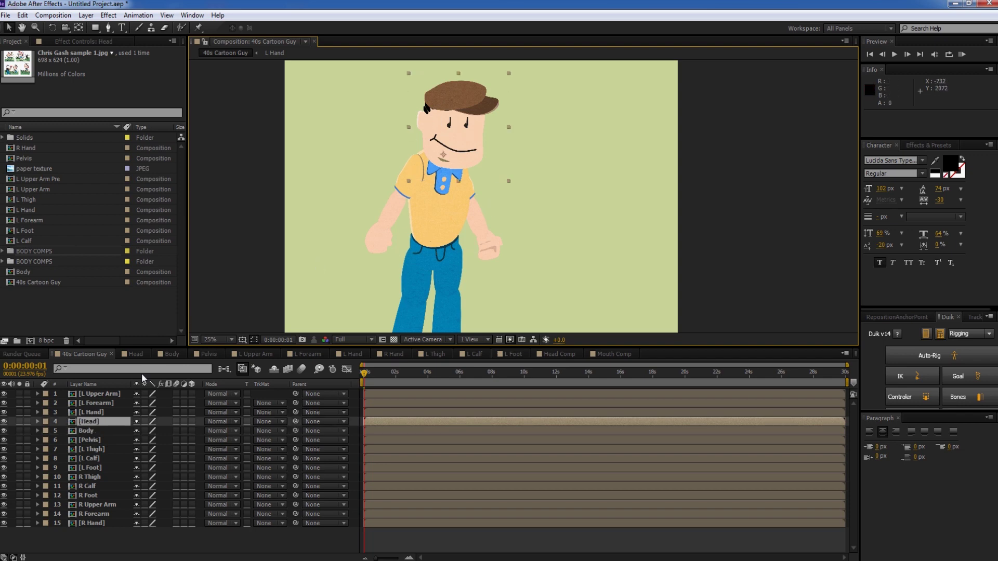
pyautogui.click(99, 432)
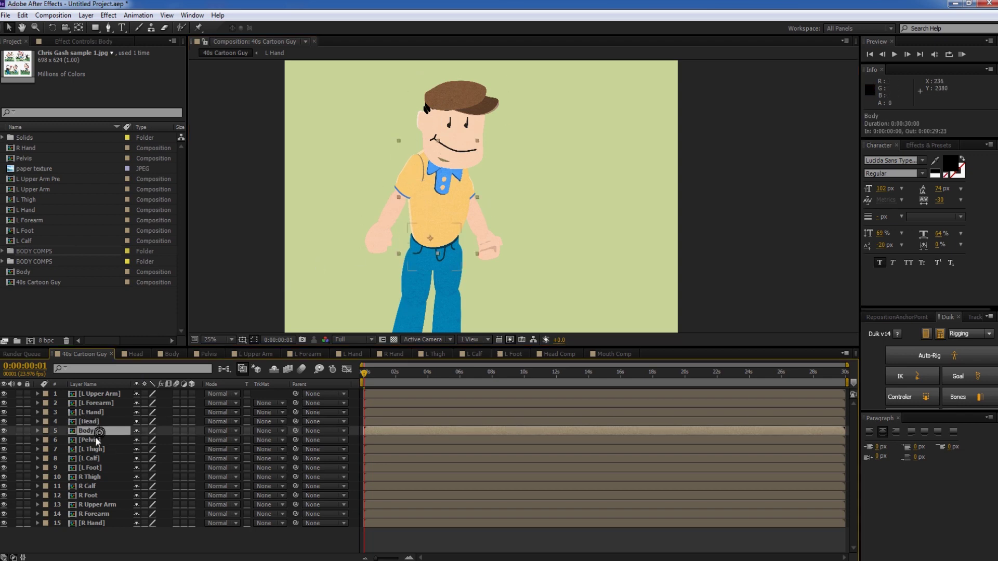
pyautogui.click(95, 438)
pyautogui.click(95, 448)
pyautogui.click(96, 460)
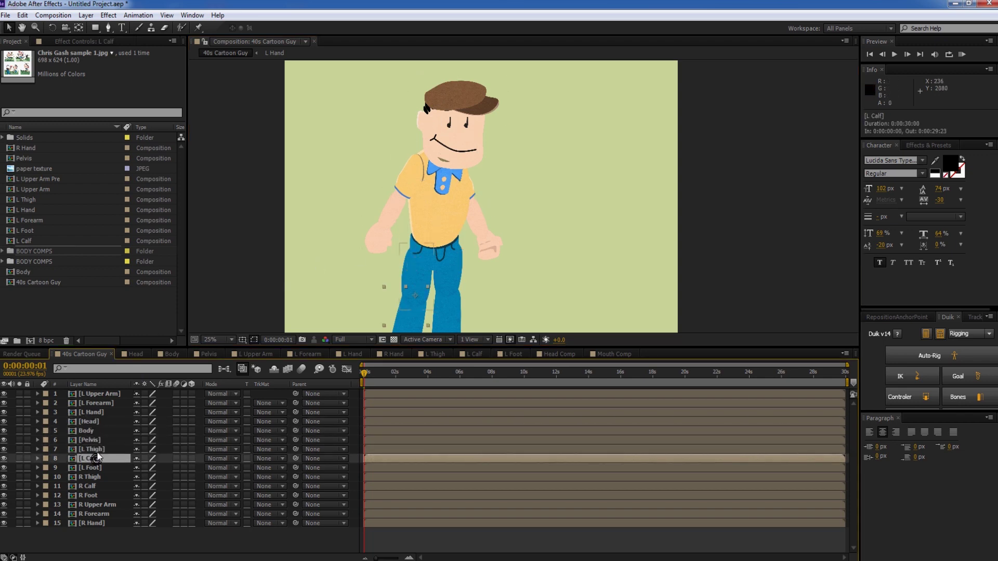
pyautogui.click(98, 448)
pyautogui.click(98, 458)
pyautogui.click(98, 467)
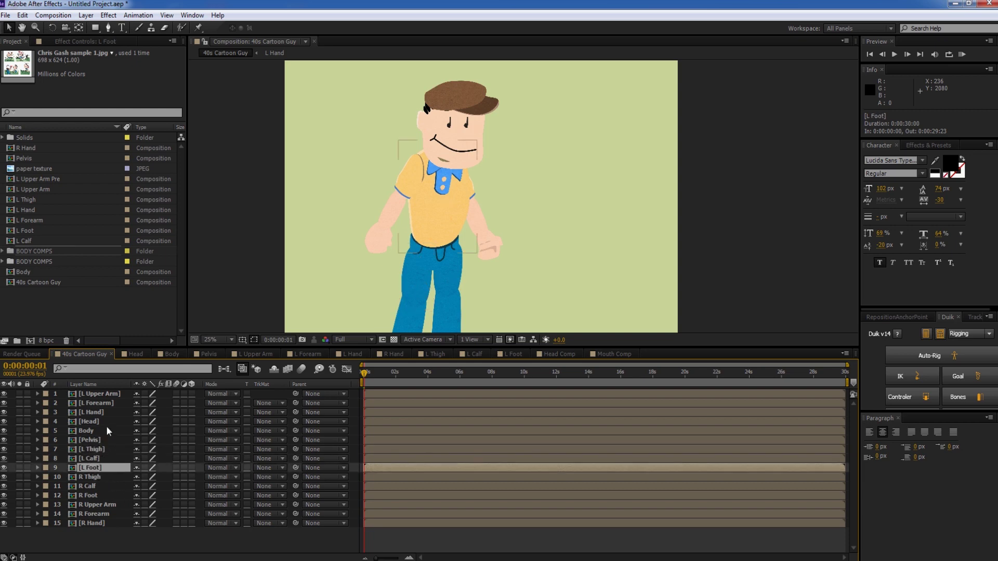
pyautogui.click(104, 394)
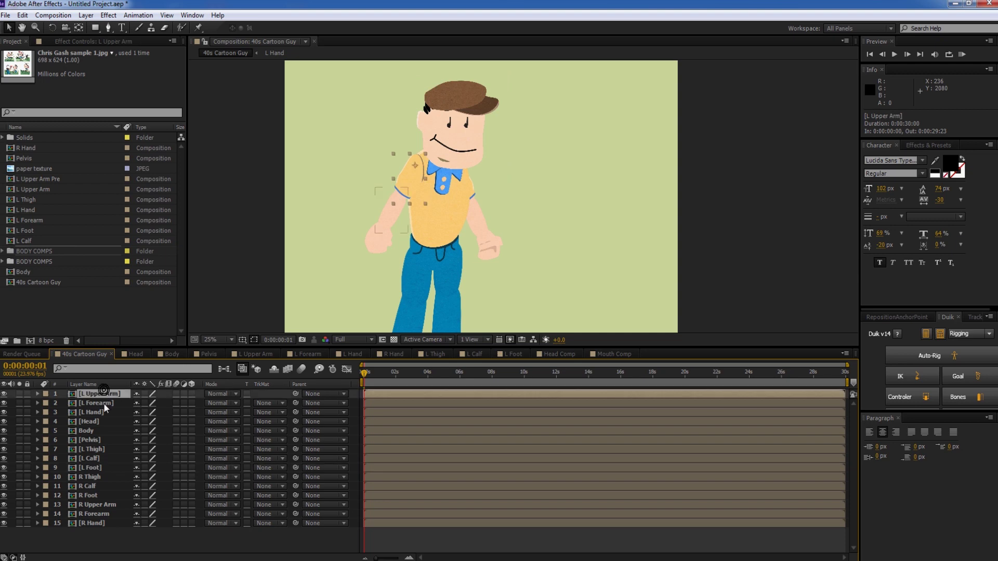
pyautogui.click(103, 403)
pyautogui.click(98, 412)
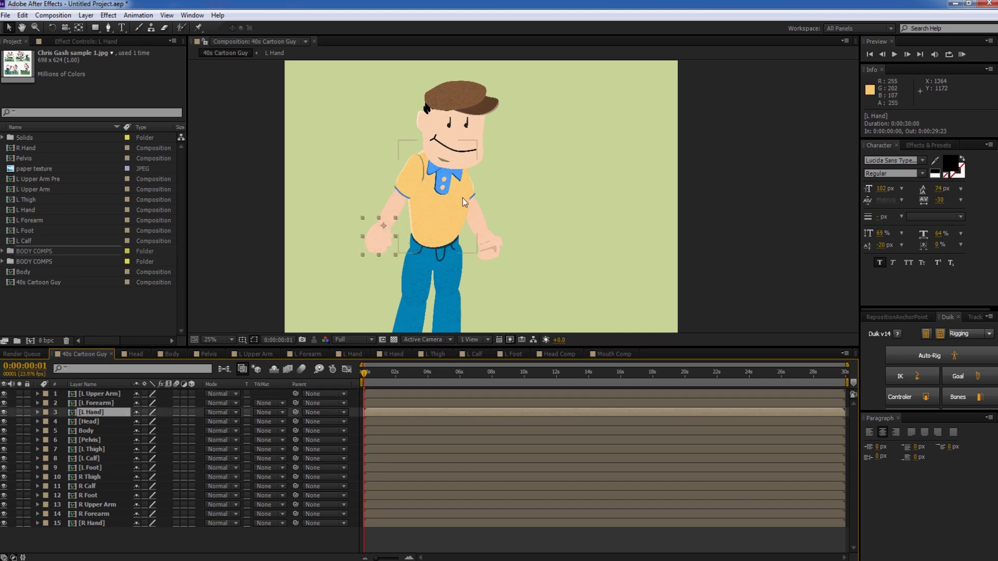
pyautogui.scroll(-1, 462, 198)
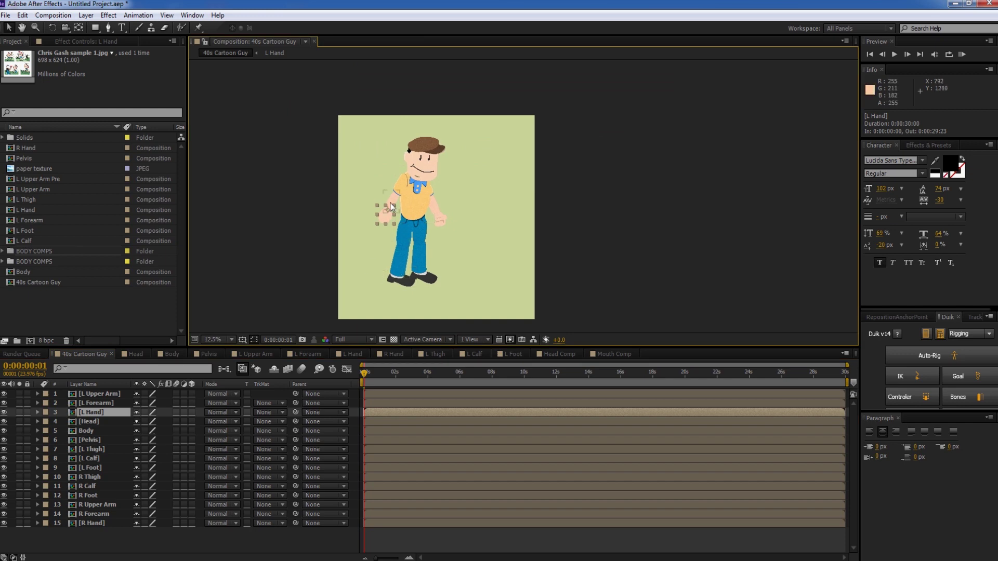
pyautogui.scroll(1, 468, 218)
# Switch to the Head composition and zoom in on the face
pyautogui.click(134, 353)
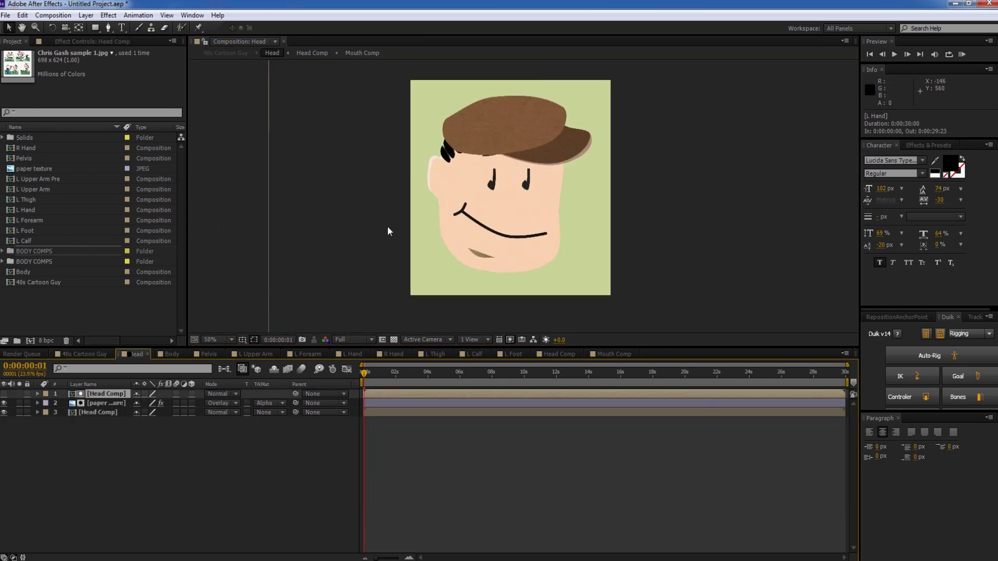
pyautogui.click(258, 432)
pyautogui.click(100, 397)
pyautogui.click(98, 403)
pyautogui.click(132, 452)
pyautogui.click(104, 404)
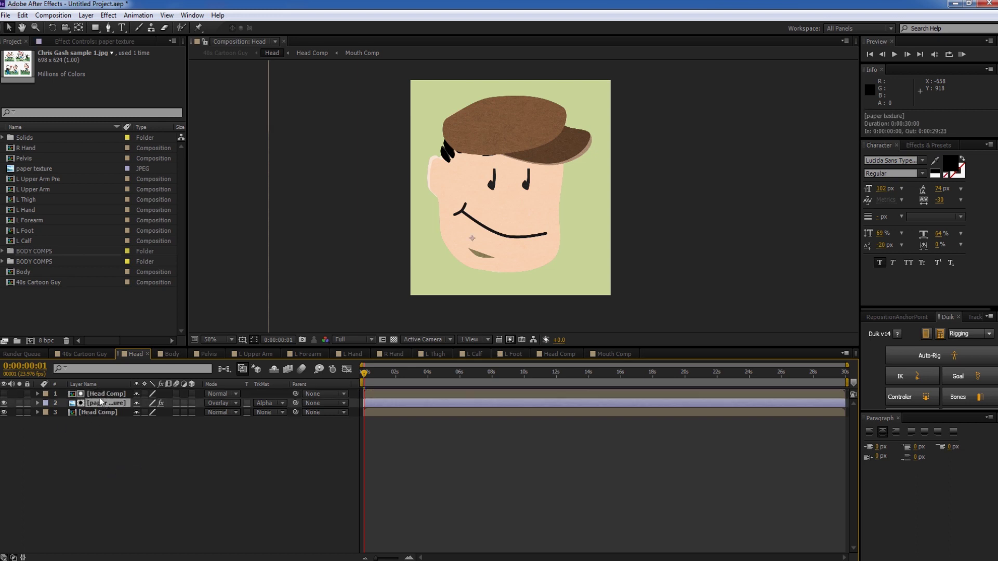
pyautogui.click(99, 429)
pyautogui.press('.')
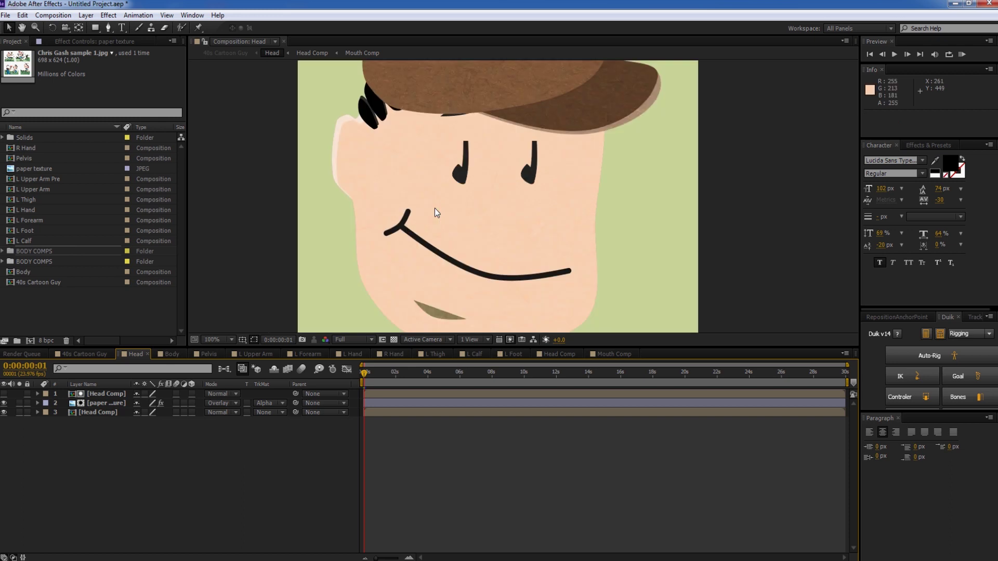
pyautogui.moveTo(435, 207); pyautogui.dragTo(521, 215)
# Inside Head Comp, scale the R_Eyebrow and L_Eyebrow layers together
pyautogui.doubleClick(99, 393)
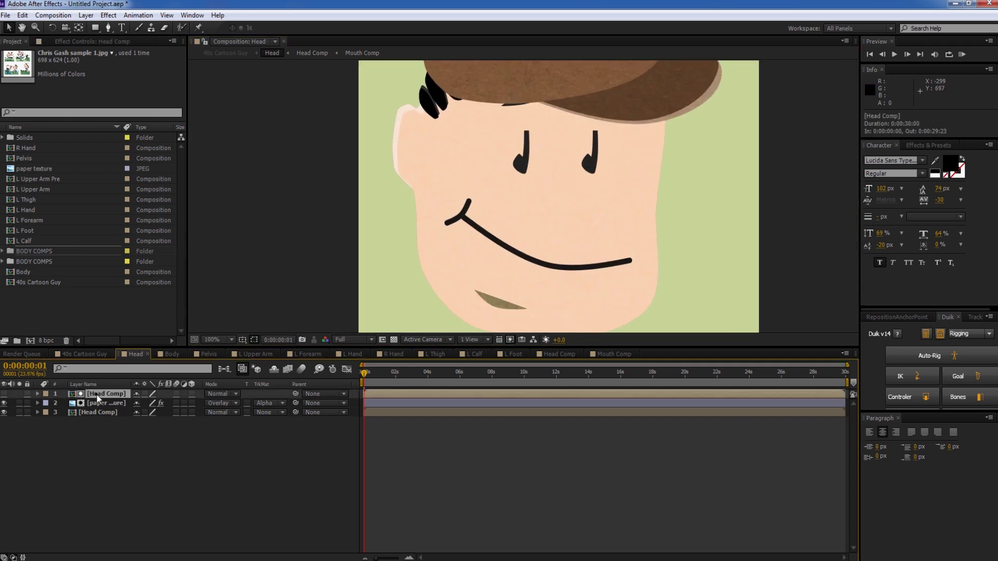
pyautogui.click(189, 468)
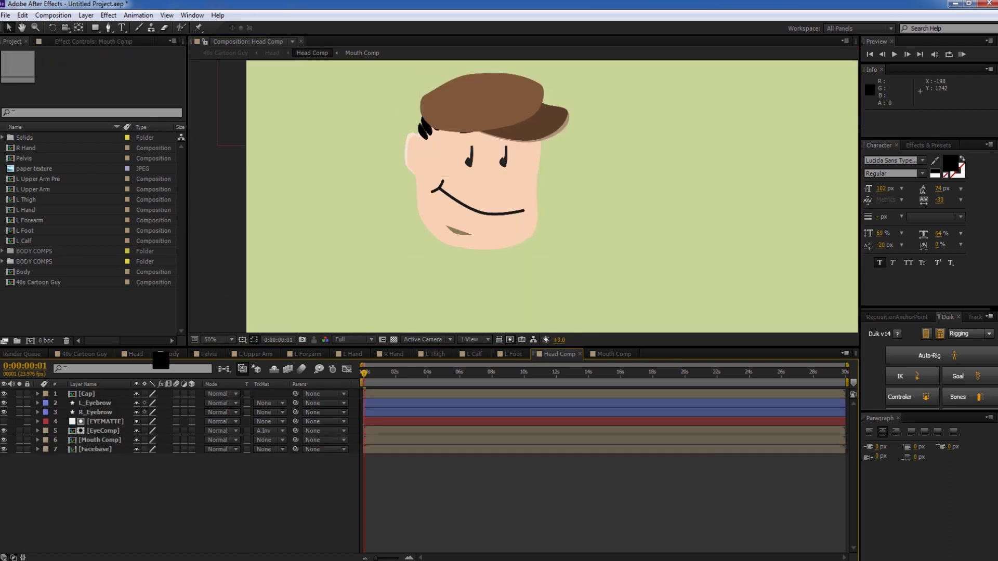
pyautogui.click(101, 414)
pyautogui.keyDown('shift'); pyautogui.click(102, 404); pyautogui.keyUp('shift')
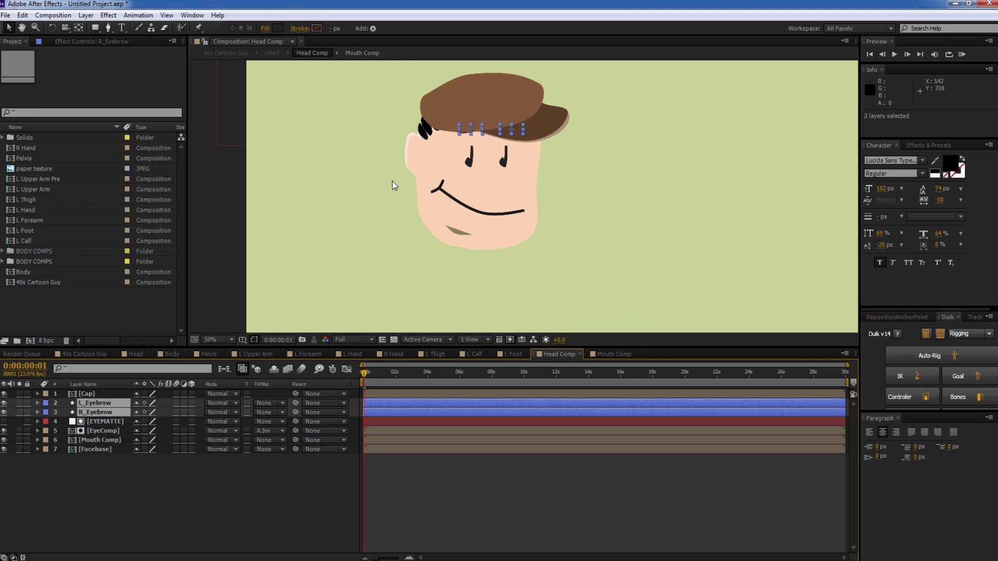
pyautogui.moveTo(459, 134); pyautogui.dragTo(478, 142)
pyautogui.click(181, 530)
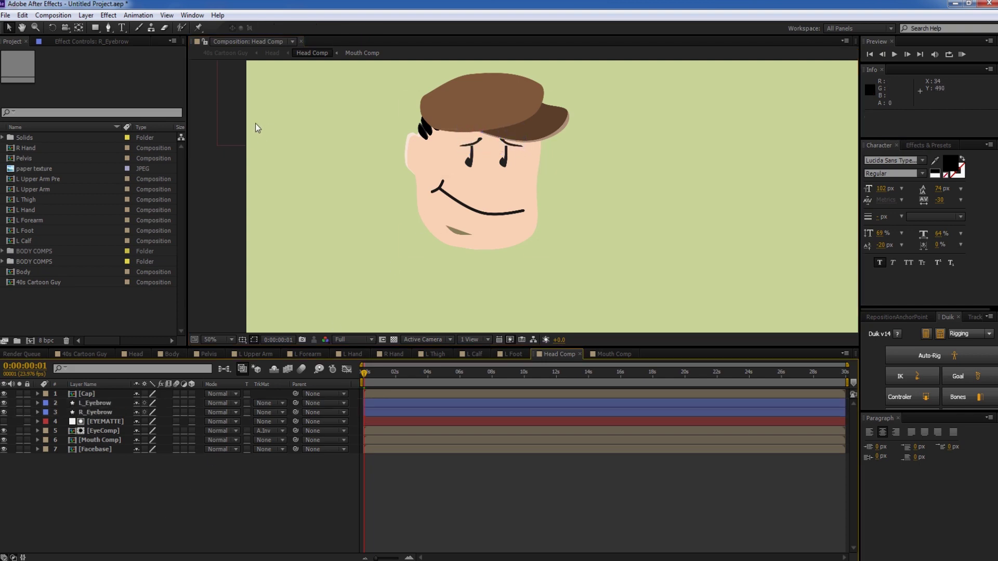
# Nudge the EyeComp layer slightly upward on the face
pyautogui.click(494, 82)
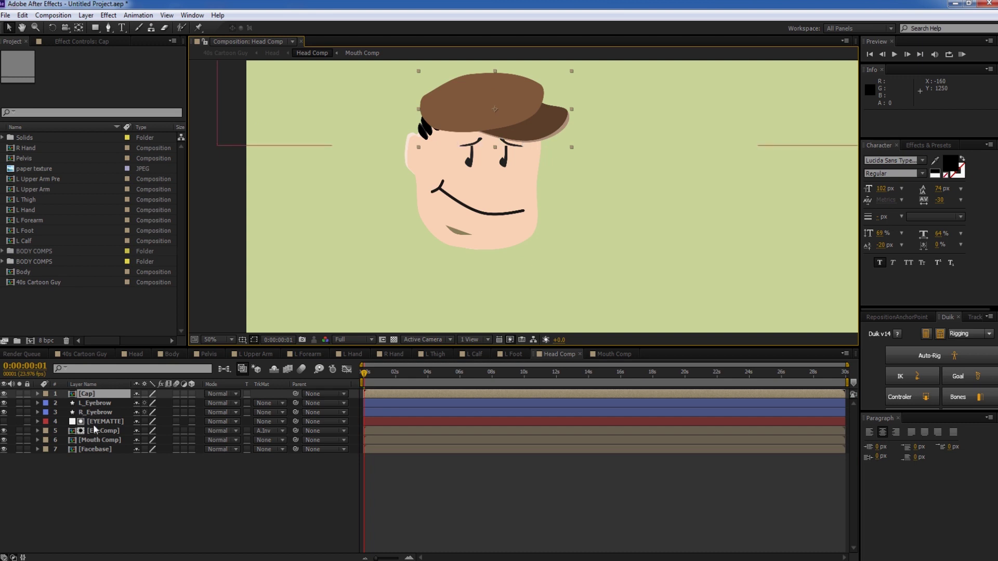
pyautogui.click(101, 435)
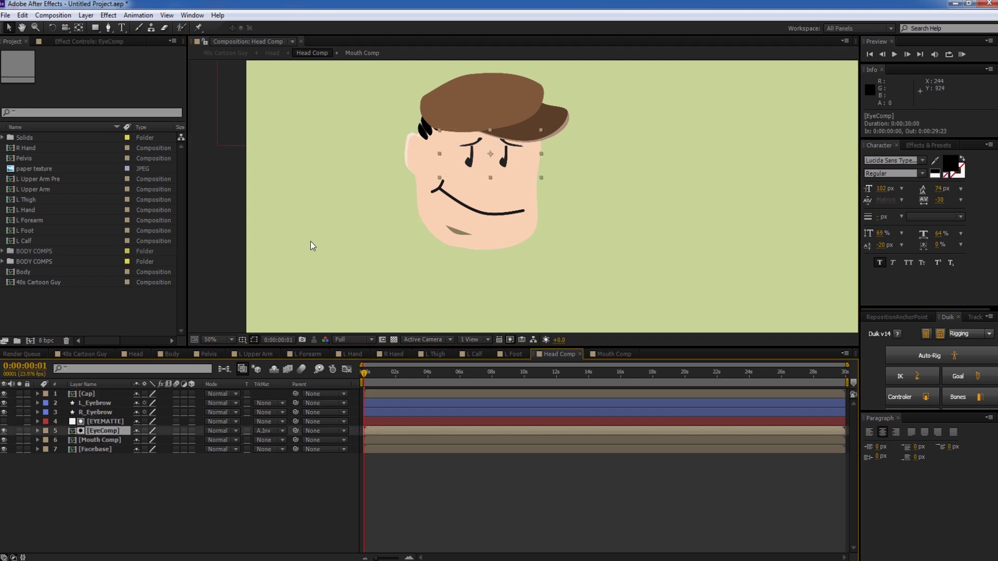
pyautogui.moveTo(478, 168)
pyautogui.mouseDown()
pyautogui.moveTo(478, 148)
pyautogui.moveTo(477, 168)
pyautogui.mouseUp()
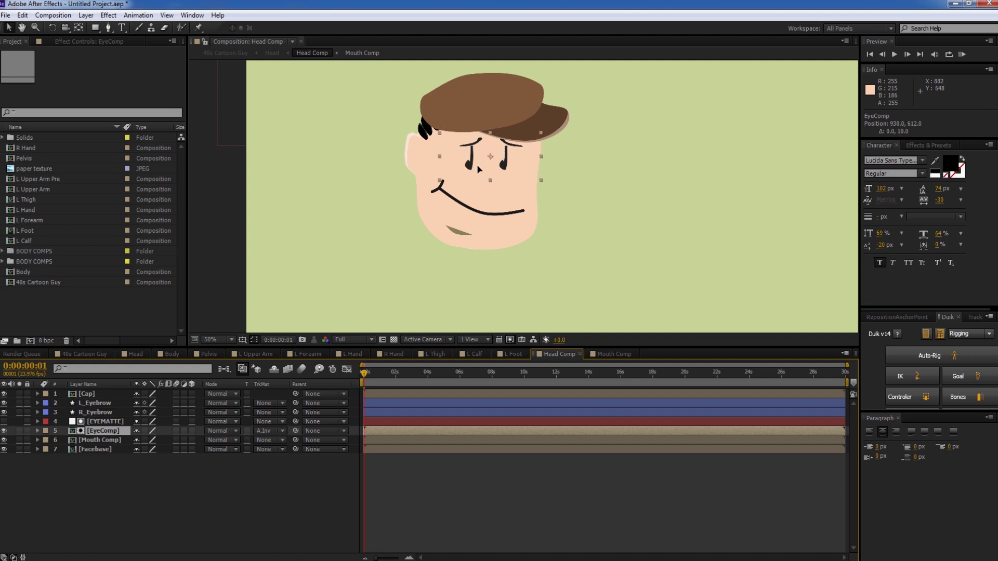
pyautogui.click(89, 438)
# Open Mouth Comp and compare its open and closed mouth frames
pyautogui.doubleClick(90, 438)
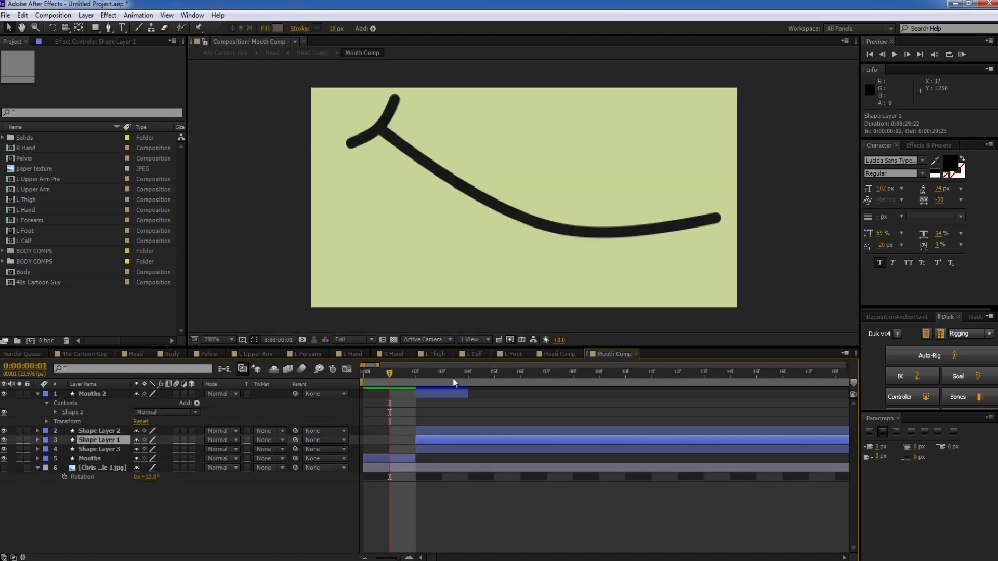
pyautogui.press('pagedown')
pyautogui.press('pageup')
pyautogui.press('pagedown')
pyautogui.press('pageup')
pyautogui.press('pageup')
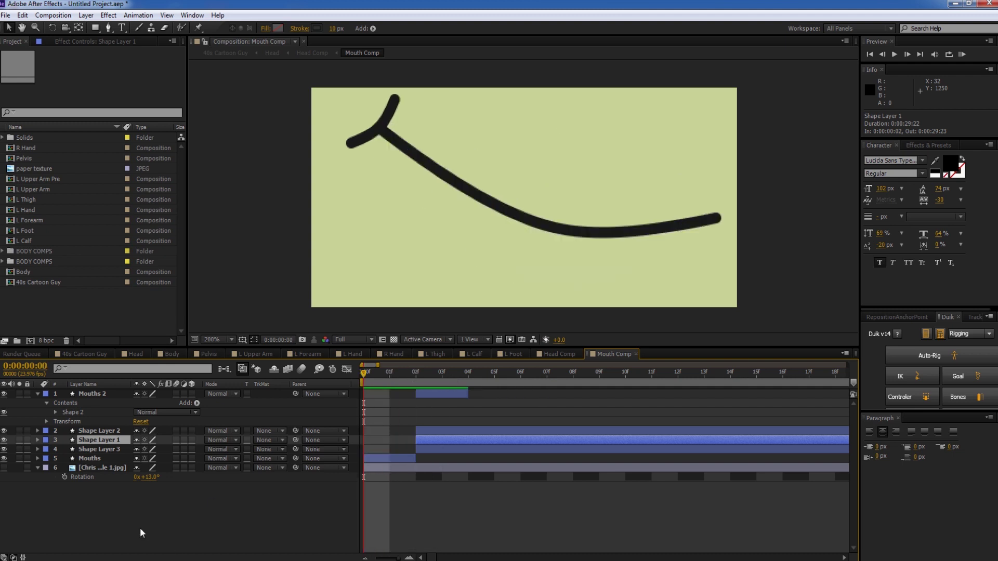
# In the Body composition, inspect Shape Layers 1 and 2 around the shirt collar
pyautogui.click(169, 354)
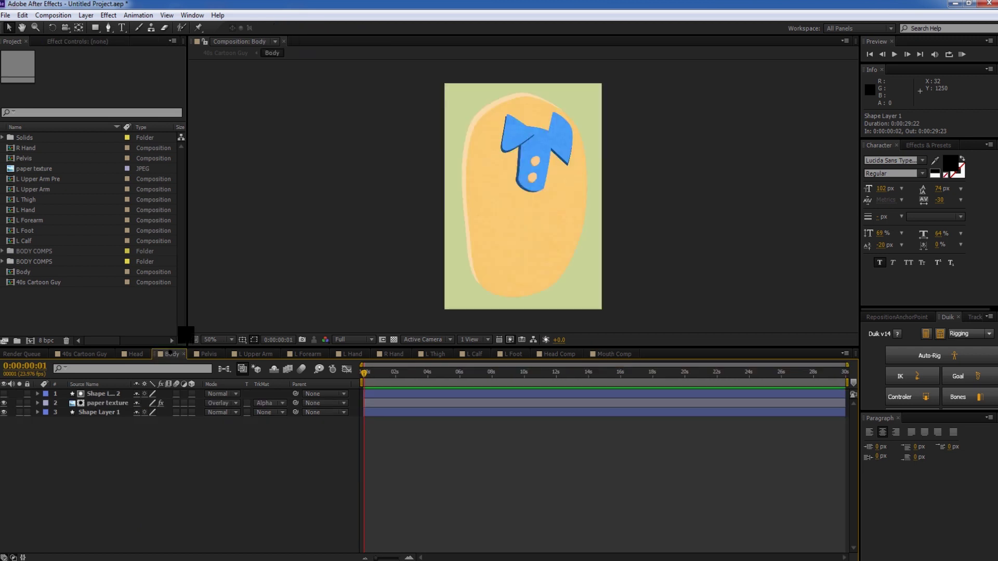
pyautogui.click(104, 399)
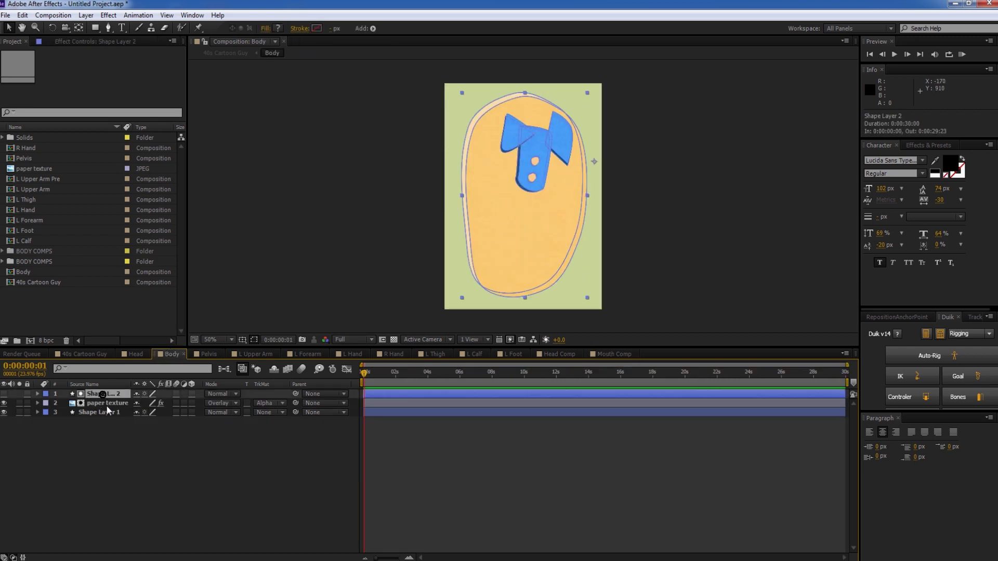
pyautogui.click(109, 412)
pyautogui.scroll(2, 512, 203)
pyautogui.moveTo(569, 70); pyautogui.dragTo(502, 146)
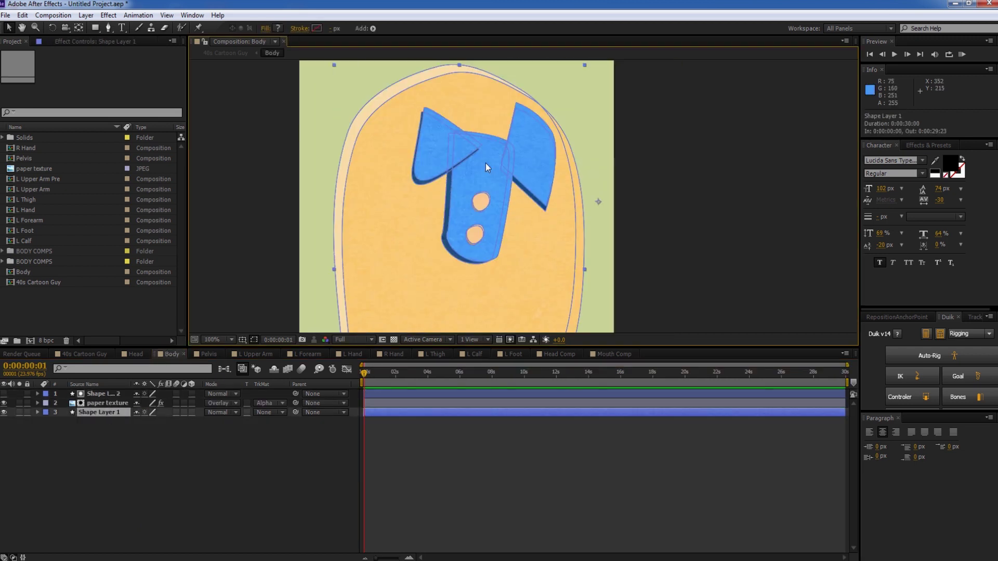
pyautogui.click(101, 395)
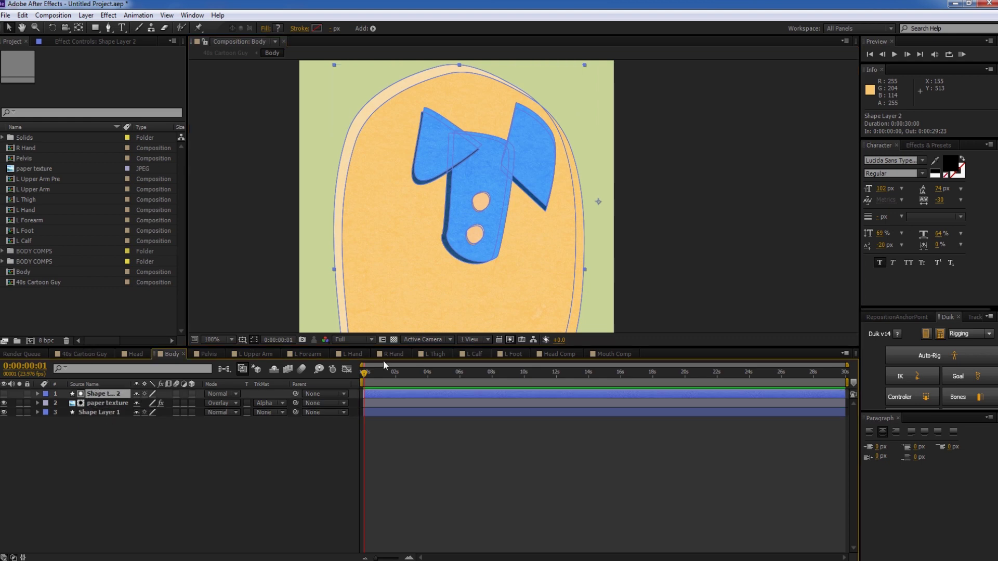
# Close the L Foot, L Calf, L Thigh and R Hand composition tabs
pyautogui.click(593, 354)
pyautogui.click(557, 354)
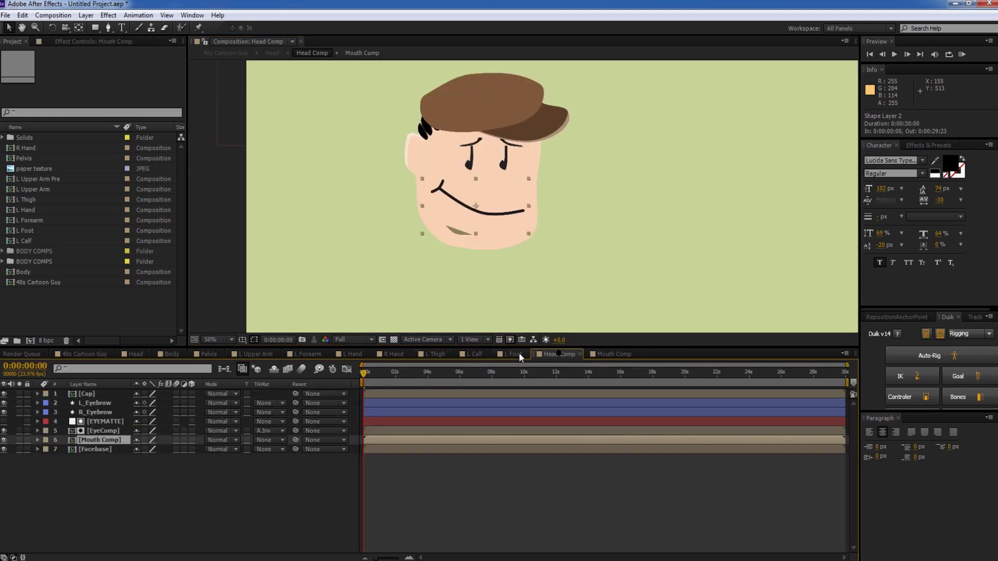
pyautogui.click(522, 354)
pyautogui.click(525, 353)
pyautogui.click(485, 353)
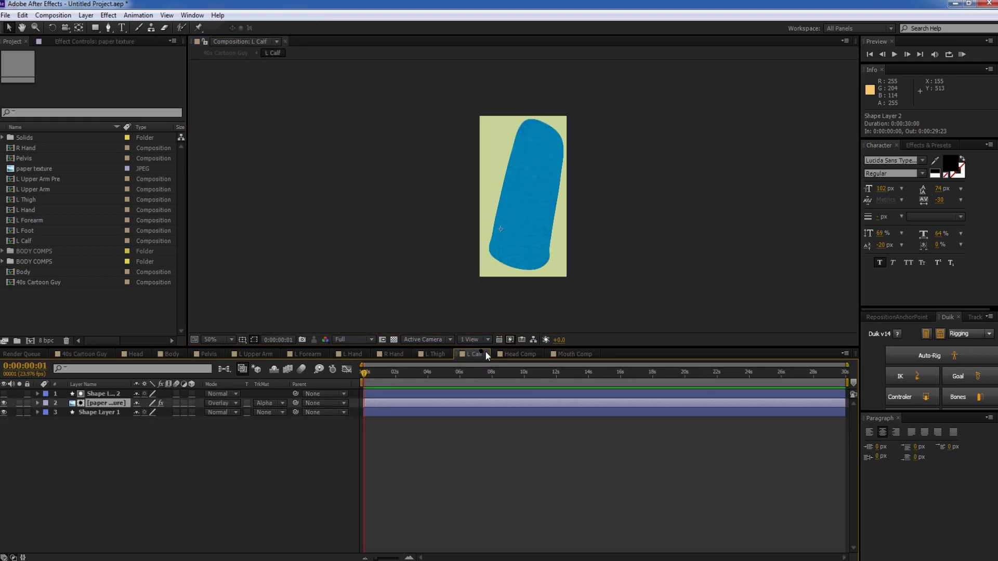
pyautogui.click(486, 354)
pyautogui.click(441, 353)
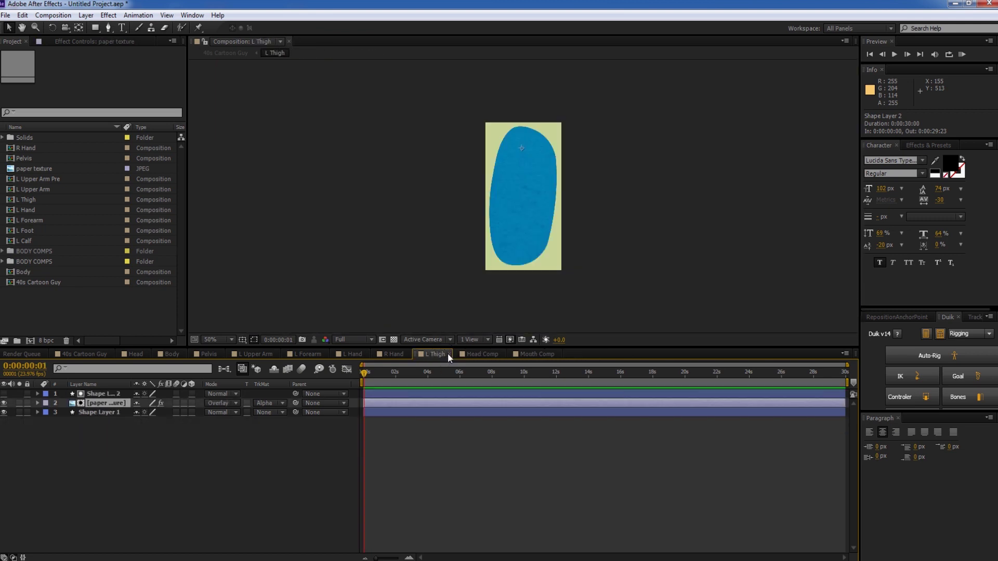
pyautogui.click(447, 353)
pyautogui.click(395, 352)
pyautogui.click(406, 353)
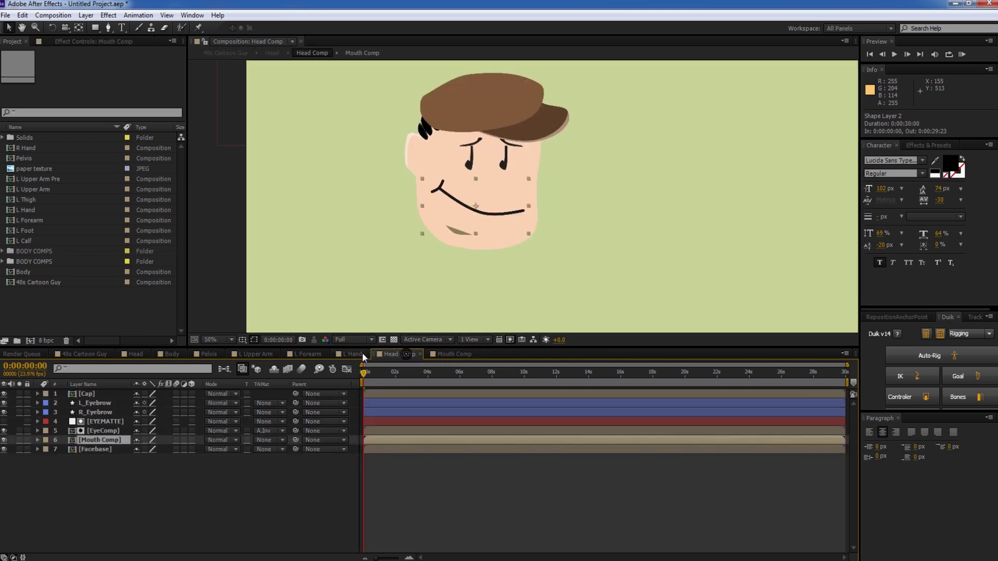
# Return to the main 40s Cartoon Guy composition
pyautogui.click(362, 353)
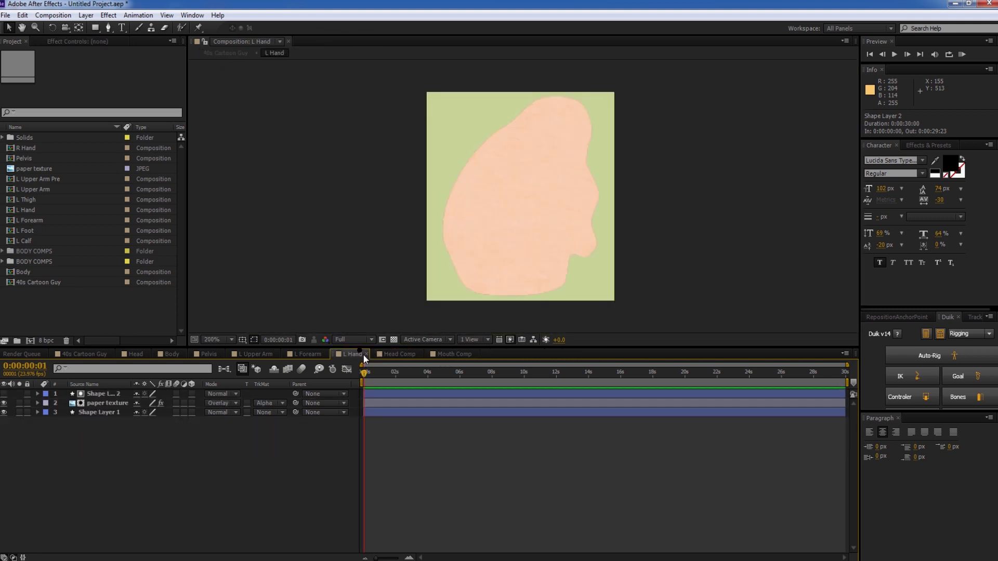
pyautogui.click(86, 353)
pyautogui.scroll(-6, 295, 192)
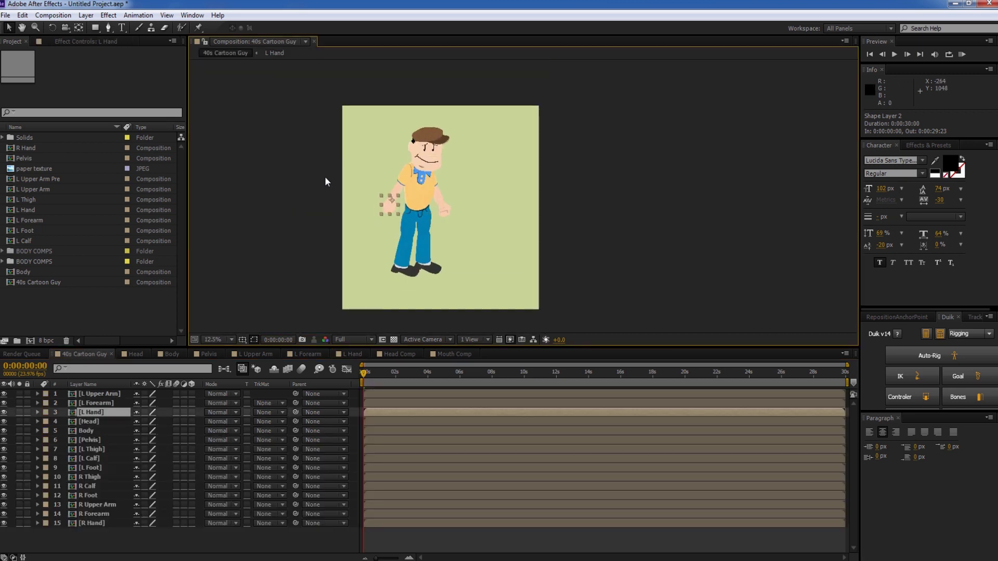
# Test the Head pivot by rotating it about 10°, leaving rotation at 0°
pyautogui.scroll(2, 326, 181)
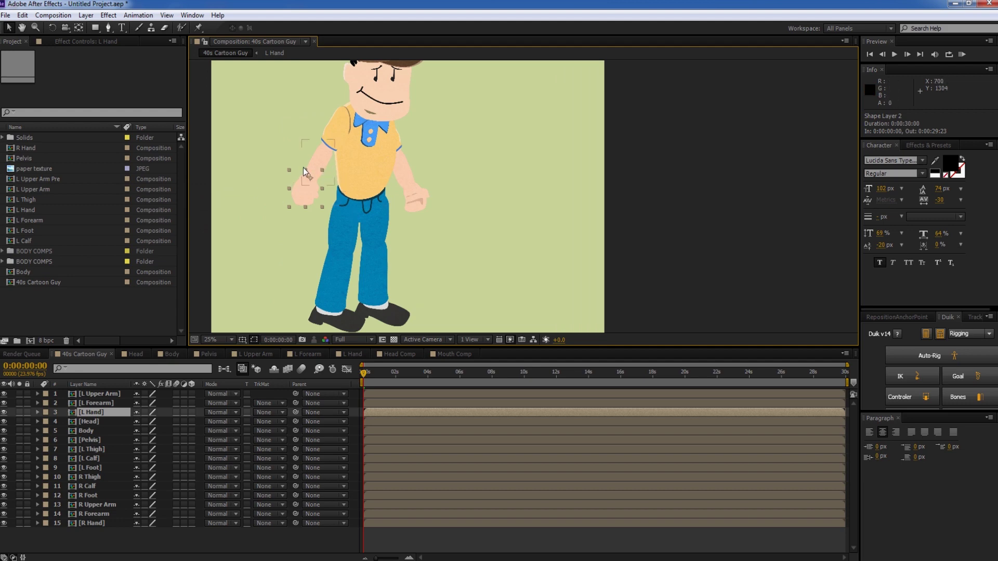
pyautogui.scroll(-2, 307, 172)
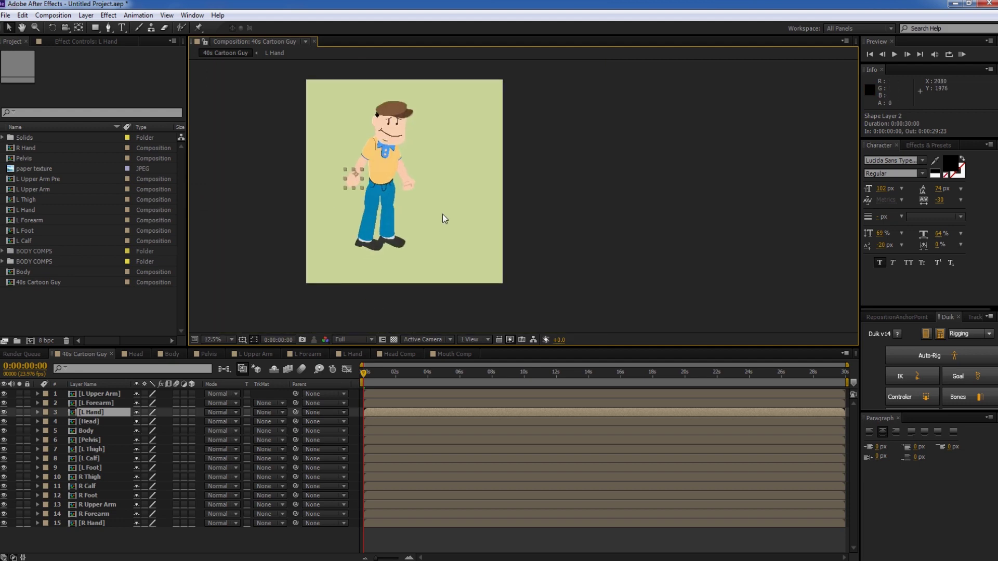
pyautogui.click(415, 183)
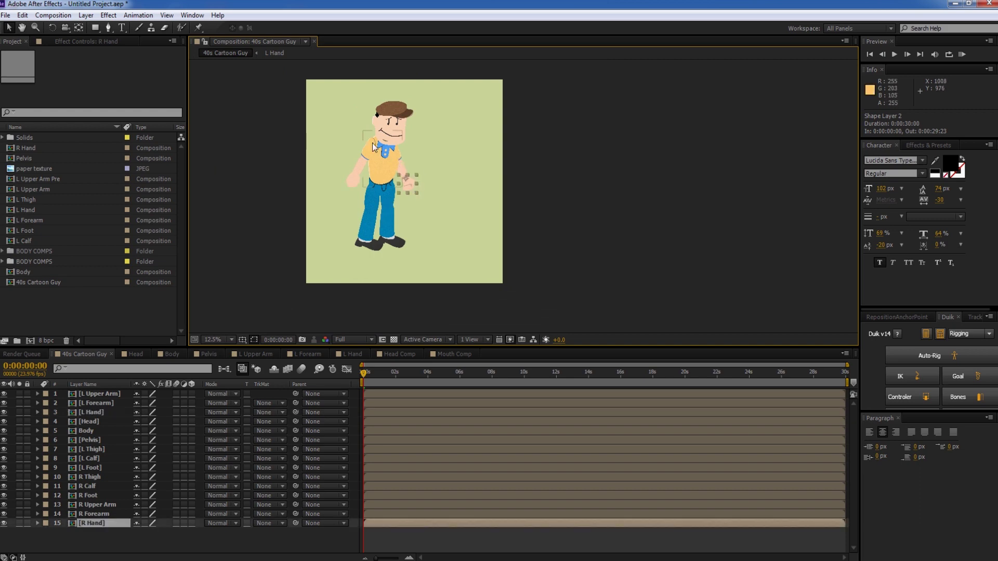
pyautogui.click(392, 122)
pyautogui.scroll(2, 398, 172)
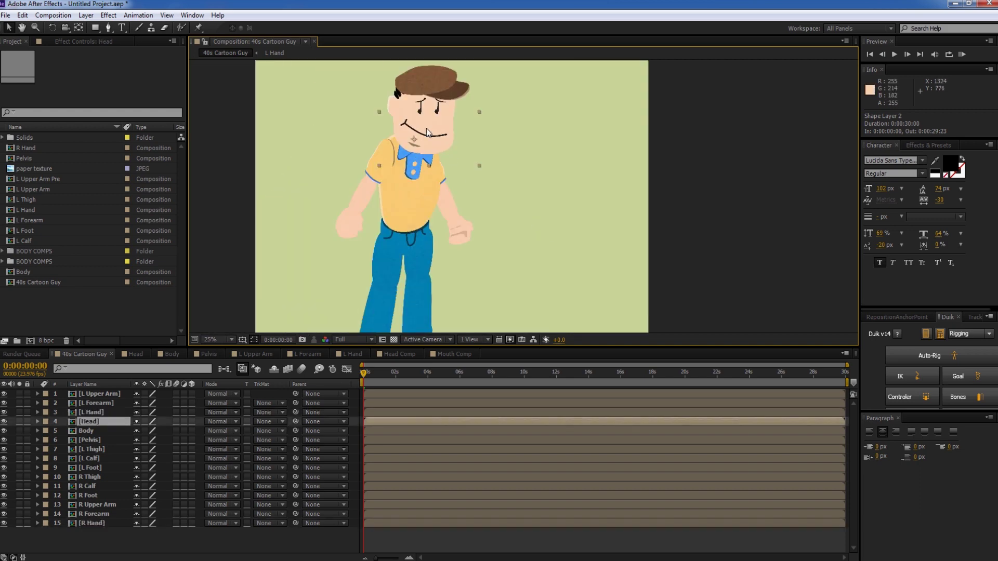
pyautogui.press('r')
pyautogui.moveTo(151, 432)
pyautogui.mouseDown()
pyautogui.moveTo(161, 431)
pyautogui.moveTo(140, 426)
pyautogui.mouseUp()
pyautogui.click(400, 136)
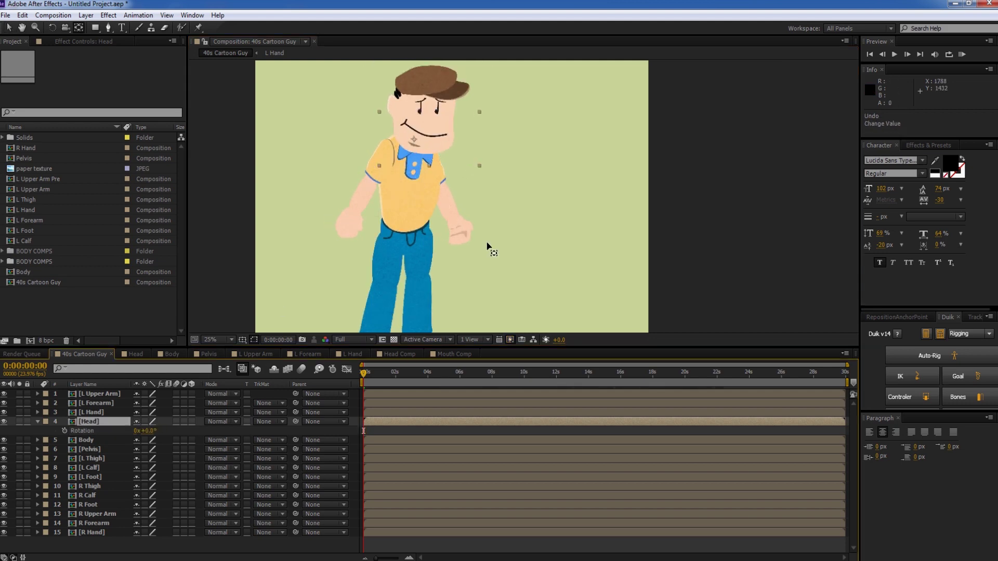
# Inspect the arm, hand and Pelvis pivots, nudging the Body piece slightly down
pyautogui.click(384, 172)
pyautogui.scroll(1, 528, 216)
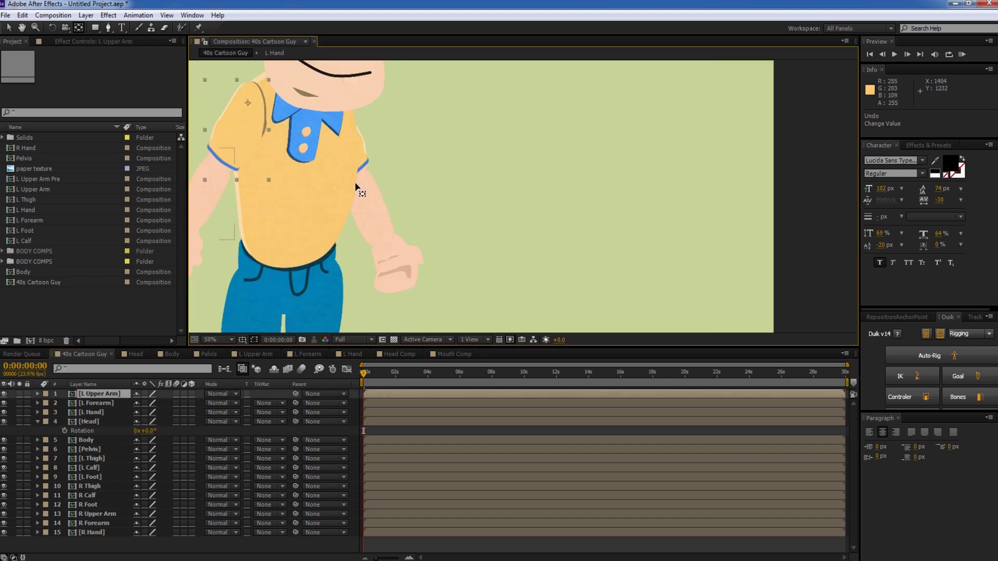
pyautogui.moveTo(381, 140); pyautogui.dragTo(500, 168)
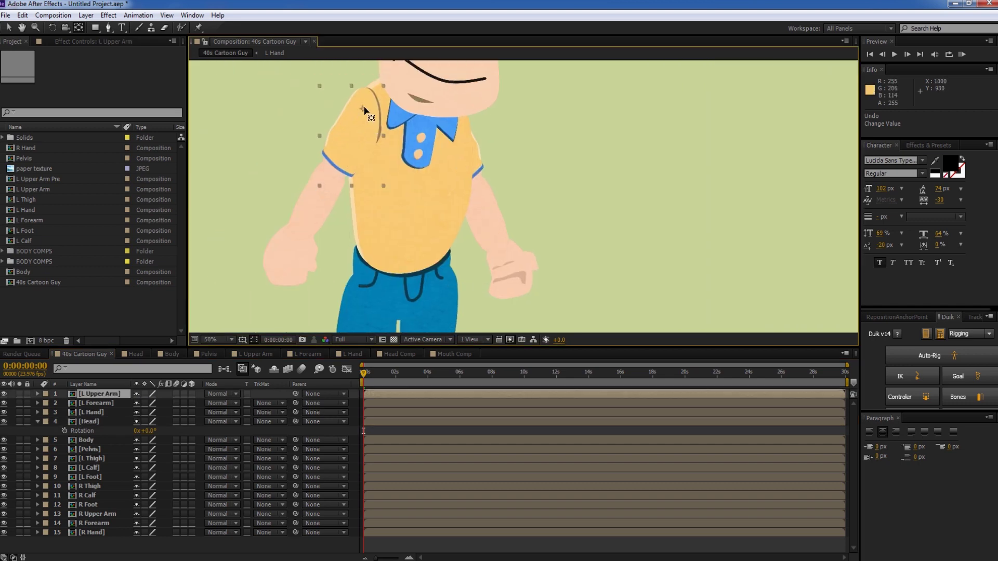
pyautogui.click(308, 199)
pyautogui.click(295, 263)
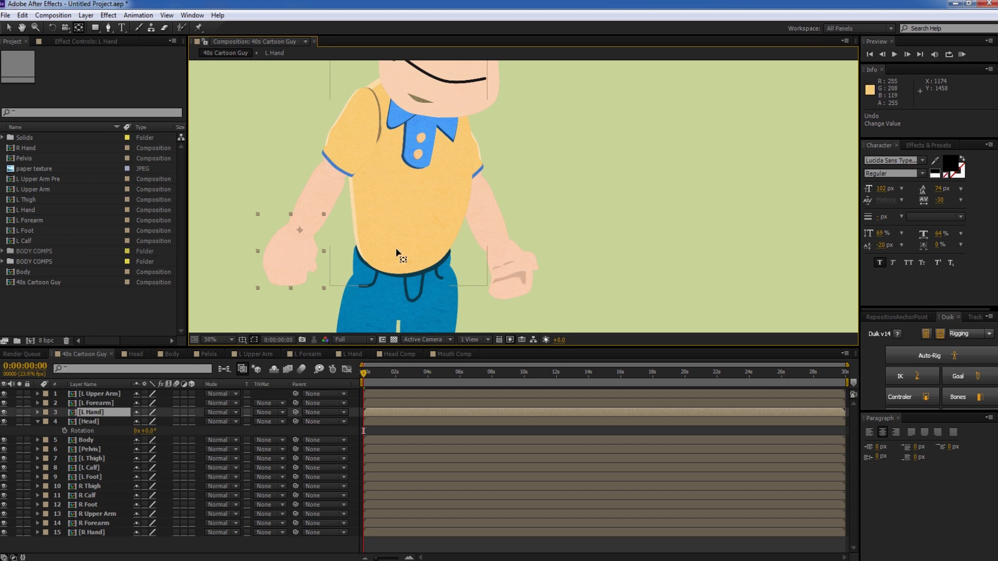
pyautogui.click(510, 269)
pyautogui.click(496, 222)
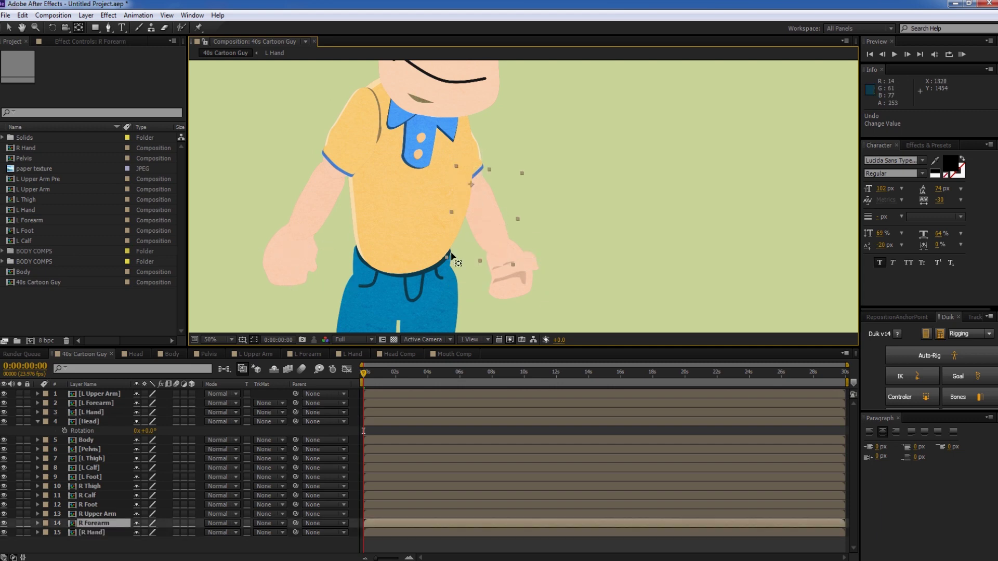
pyautogui.moveTo(449, 245); pyautogui.dragTo(456, 147)
pyautogui.click(413, 203)
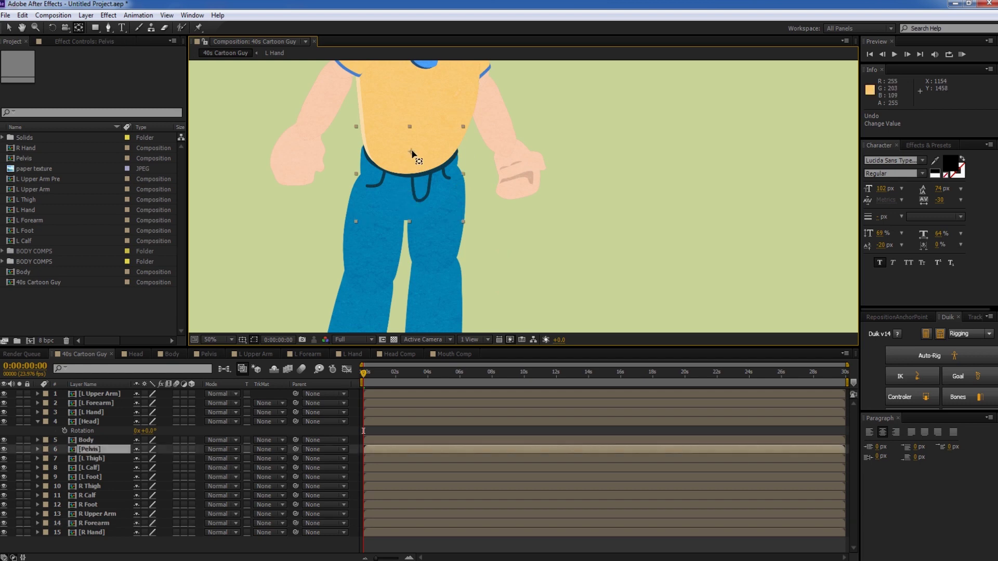
pyautogui.moveTo(412, 152); pyautogui.dragTo(408, 185)
# Check the thigh, calf and foot pivots on both legs
pyautogui.moveTo(385, 227); pyautogui.dragTo(397, 149)
pyautogui.click(385, 185)
pyautogui.click(383, 225)
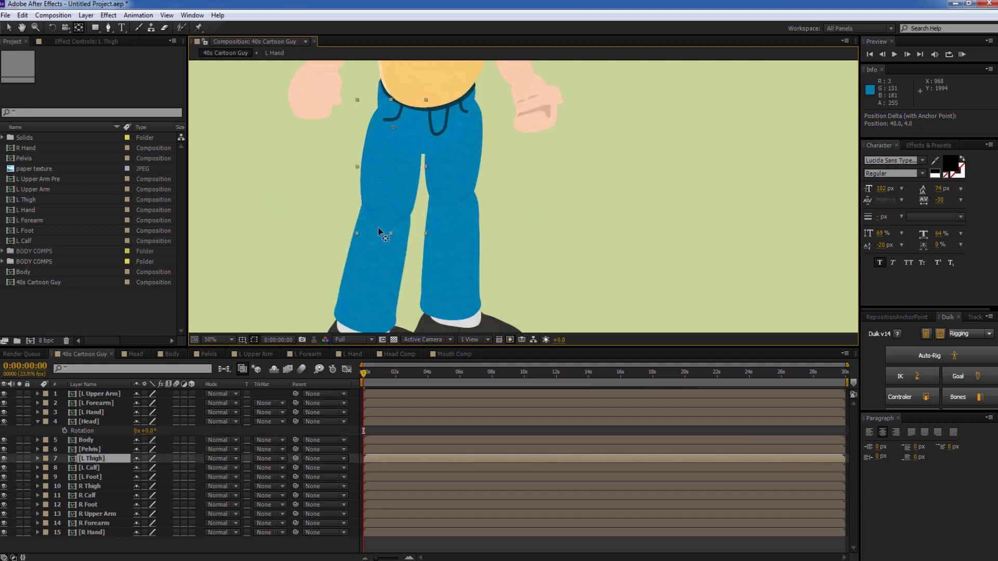
pyautogui.moveTo(384, 225); pyautogui.dragTo(366, 203)
pyautogui.click(385, 302)
pyautogui.click(470, 291)
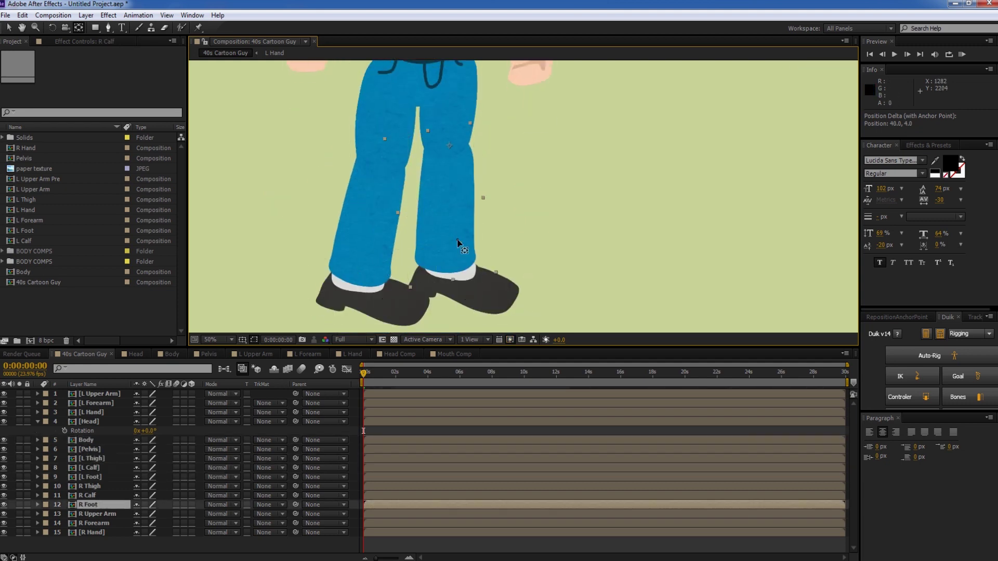
pyautogui.click(462, 245)
pyautogui.scroll(-2, 422, 164)
pyautogui.scroll(-2, 443, 104)
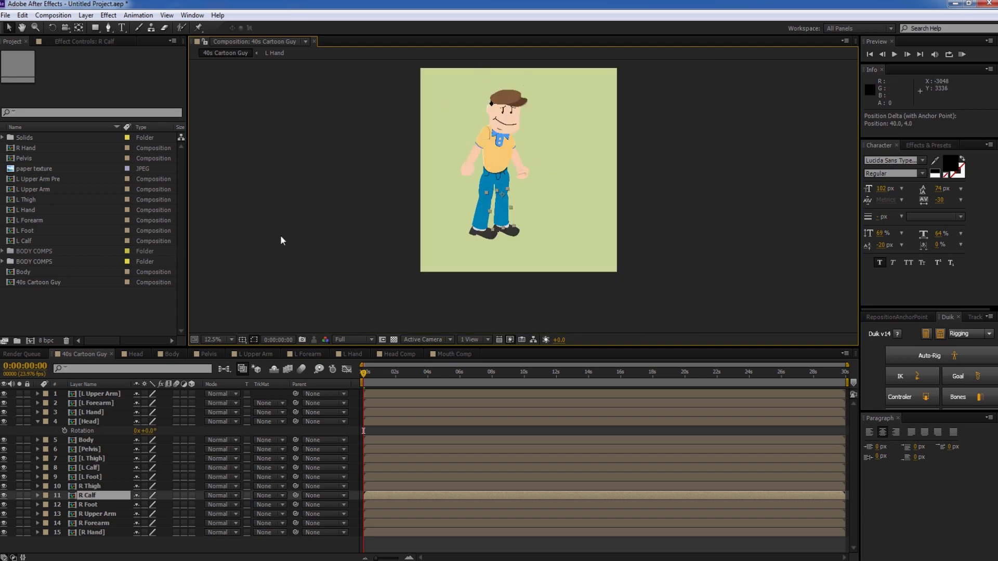
pyautogui.press('.')
# Parent Head to Body and Body to Pelvis
pyautogui.click(93, 421)
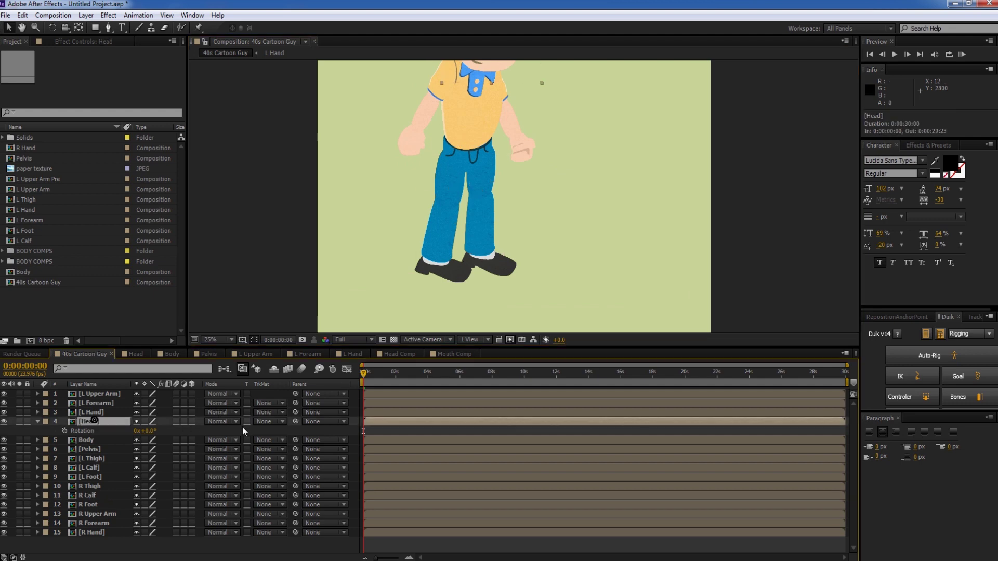
pyautogui.moveTo(295, 420); pyautogui.dragTo(86, 440)
pyautogui.moveTo(295, 440); pyautogui.dragTo(91, 445)
# Parent L Hand to L Forearm, L Forearm to L Upper Arm, and L Upper Arm to Body
pyautogui.click(405, 142)
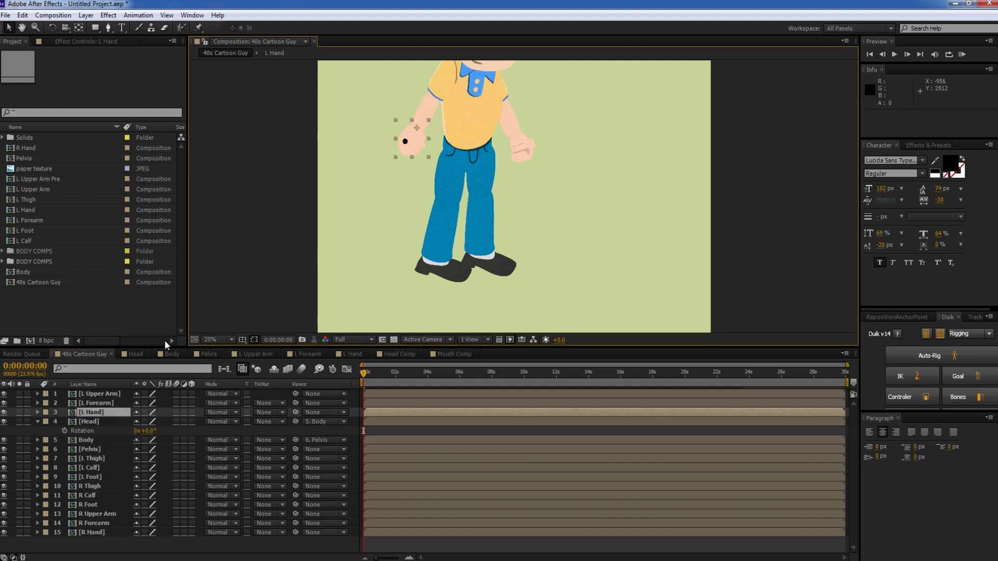
pyautogui.moveTo(295, 412); pyautogui.dragTo(92, 403)
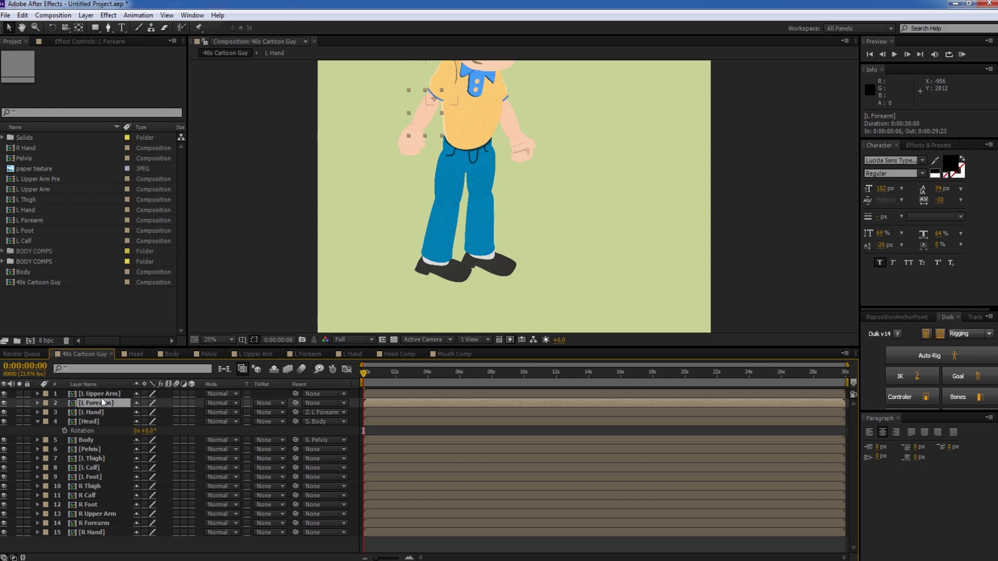
pyautogui.moveTo(297, 403); pyautogui.dragTo(111, 393)
pyautogui.moveTo(296, 394); pyautogui.dragTo(88, 440)
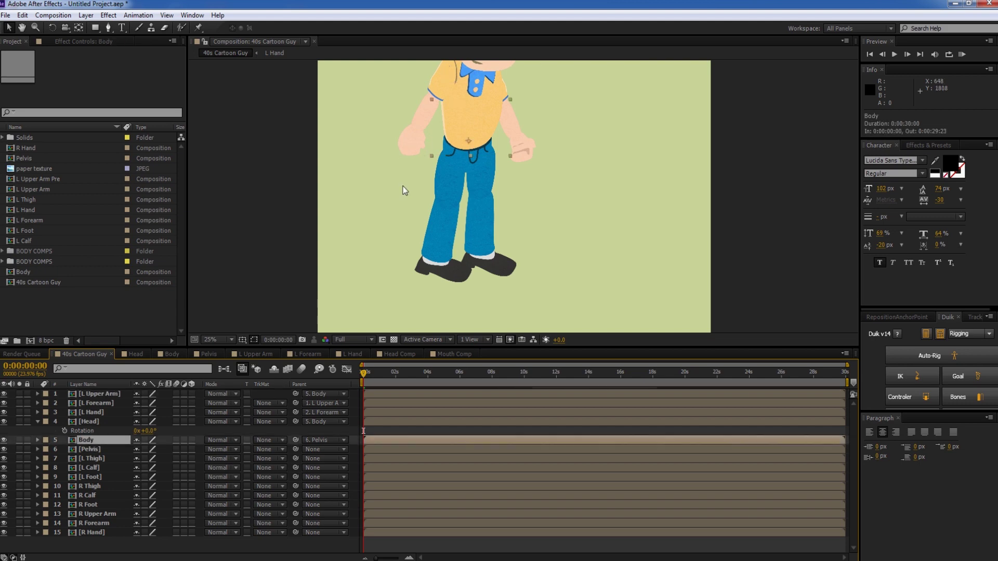
pyautogui.moveTo(408, 150); pyautogui.dragTo(447, 192)
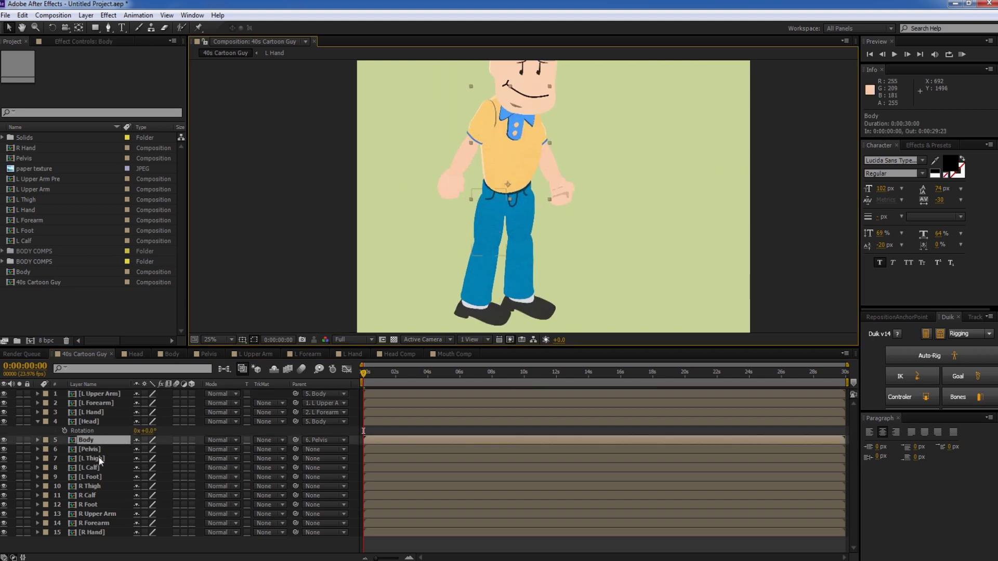
# Chain both legs: each foot to its calf, calf to thigh, thigh to Pelvis
pyautogui.click(96, 478)
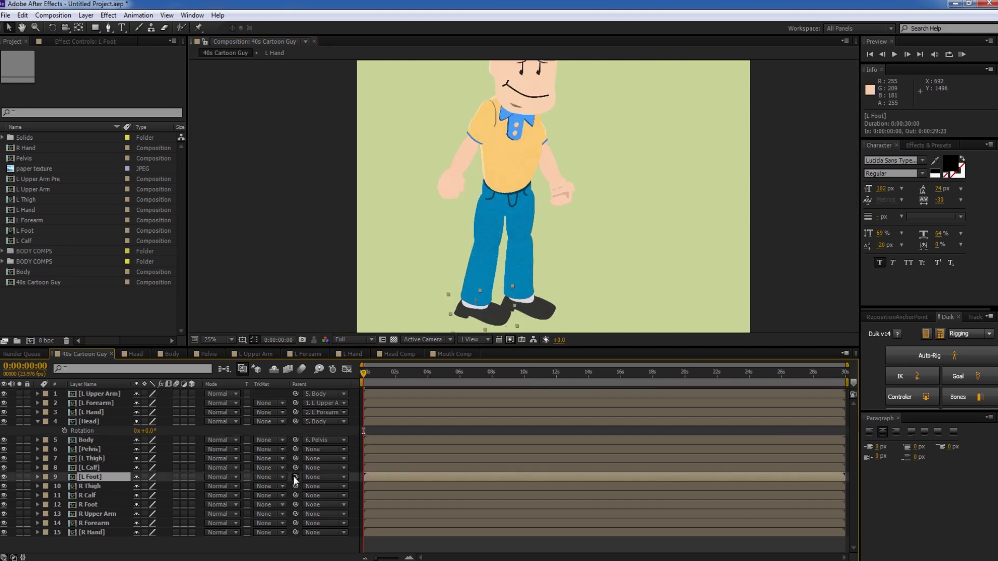
pyautogui.moveTo(295, 477); pyautogui.dragTo(89, 458)
pyautogui.moveTo(296, 477); pyautogui.dragTo(90, 468)
pyautogui.click(89, 468)
pyautogui.moveTo(296, 466); pyautogui.dragTo(91, 459)
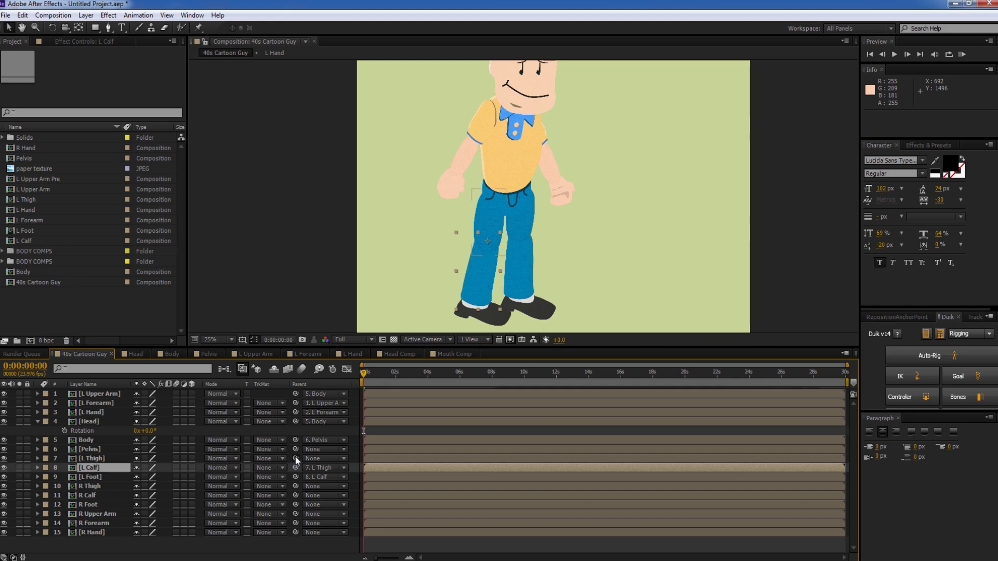
pyautogui.moveTo(295, 459); pyautogui.dragTo(89, 449)
pyautogui.click(89, 502)
pyautogui.moveTo(295, 505); pyautogui.dragTo(96, 498)
pyautogui.click(94, 495)
pyautogui.moveTo(296, 495); pyautogui.dragTo(83, 487)
pyautogui.click(99, 488)
pyautogui.moveTo(294, 486); pyautogui.dragTo(89, 448)
# Parent R Hand to R Forearm, R Forearm to R Upper Arm, and R Upper Arm to Body
pyautogui.click(101, 532)
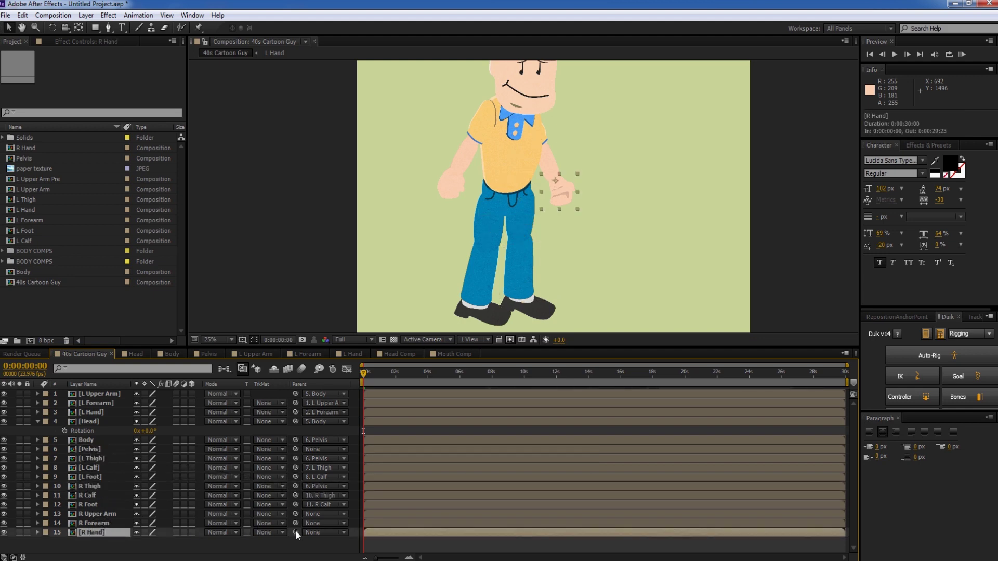
pyautogui.moveTo(295, 530); pyautogui.dragTo(106, 523)
pyautogui.click(115, 522)
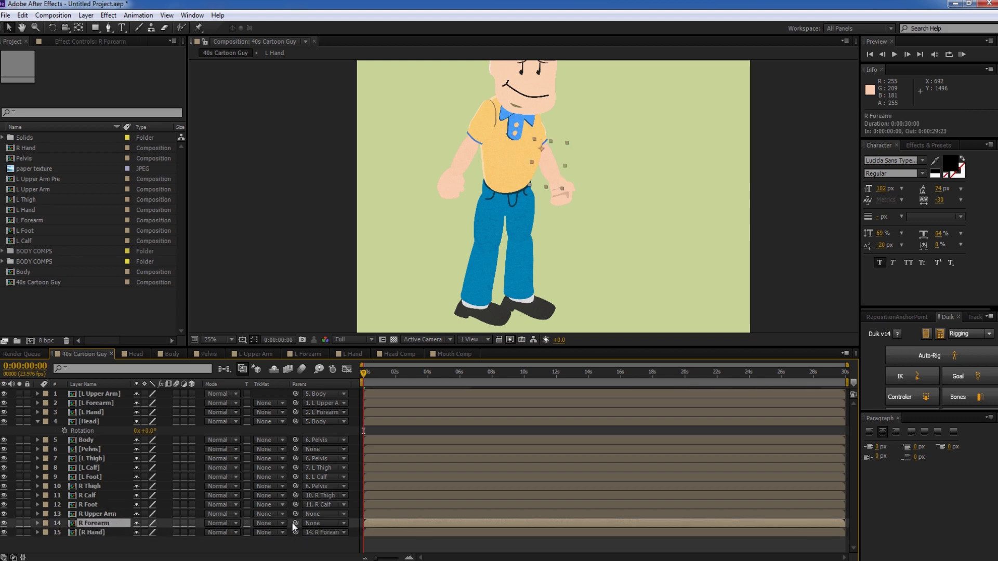
pyautogui.moveTo(294, 523); pyautogui.dragTo(111, 513)
pyautogui.click(111, 514)
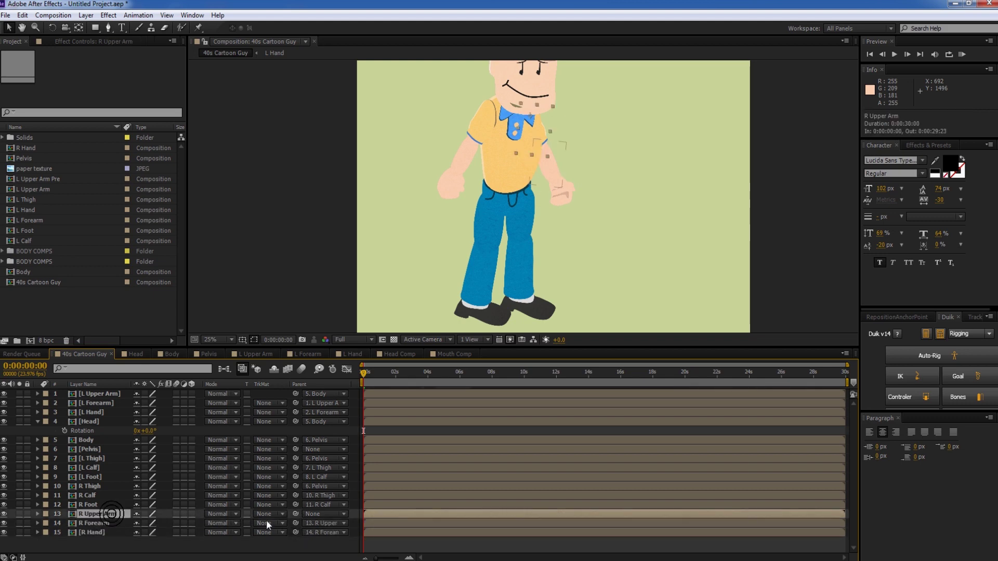
pyautogui.moveTo(296, 513); pyautogui.dragTo(90, 442)
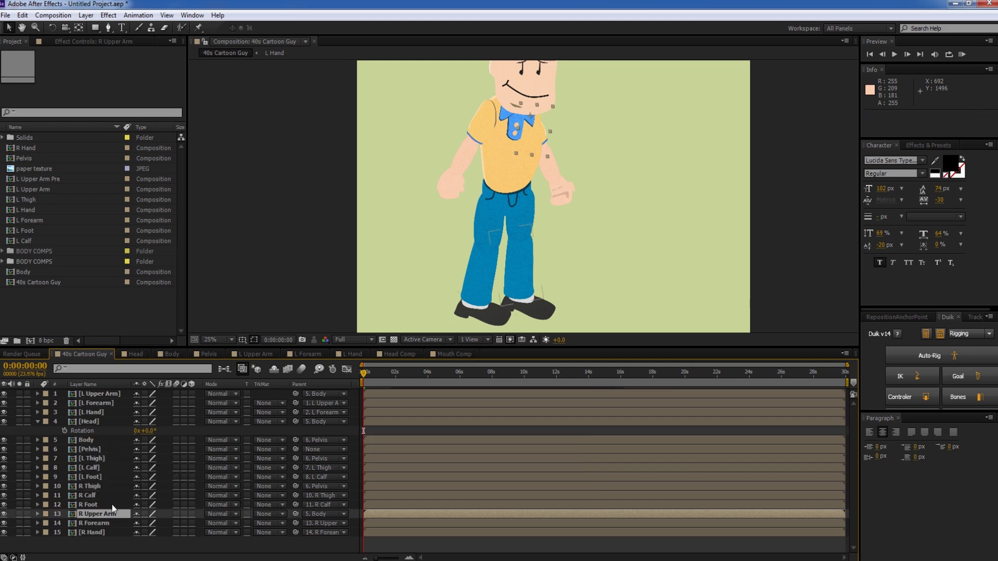
pyautogui.press(',')
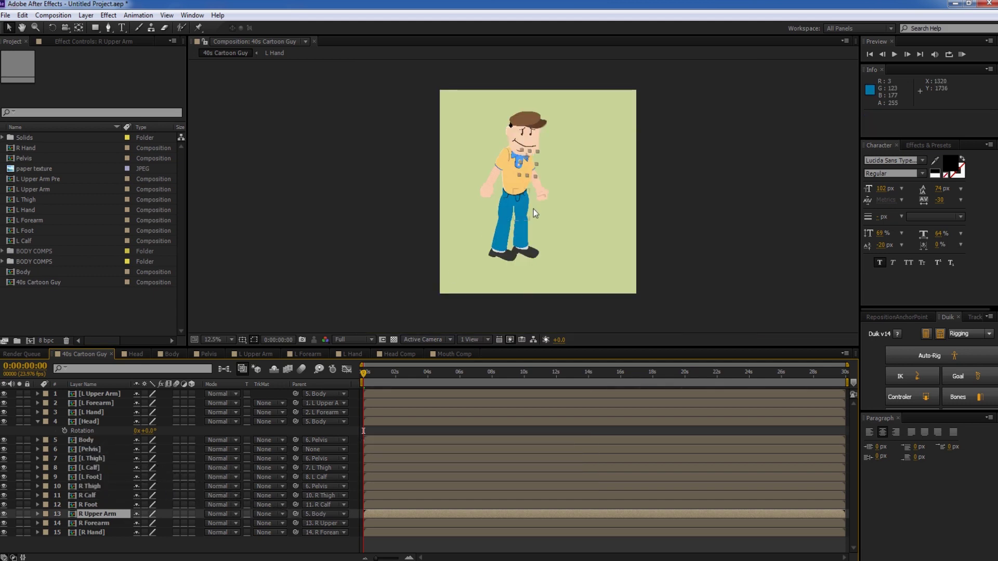
# Test-move R Hand and the Pelvis to verify parenting, undoing both moves
pyautogui.moveTo(544, 189); pyautogui.dragTo(573, 206)
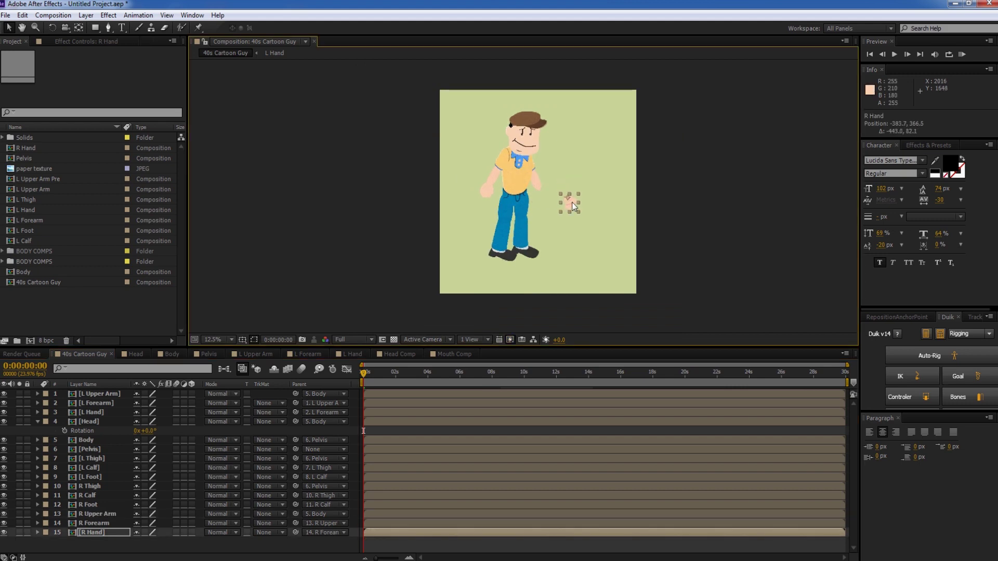
pyautogui.hotkey('ctrl', 'z')
pyautogui.click(518, 203)
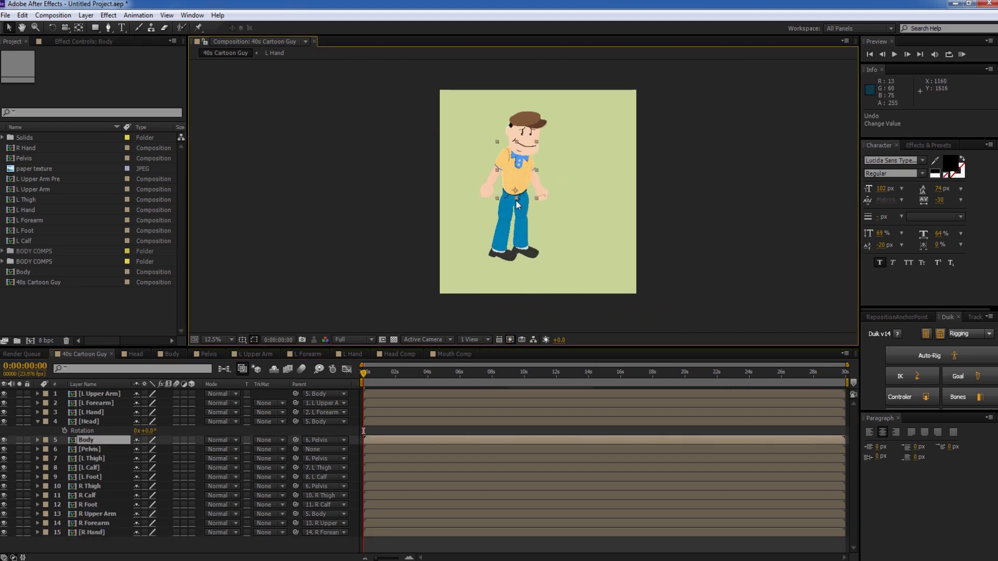
pyautogui.moveTo(517, 205)
pyautogui.mouseDown()
pyautogui.moveTo(541, 207)
pyautogui.moveTo(520, 205)
pyautogui.mouseUp()
pyautogui.hotkey('ctrl', 'z')
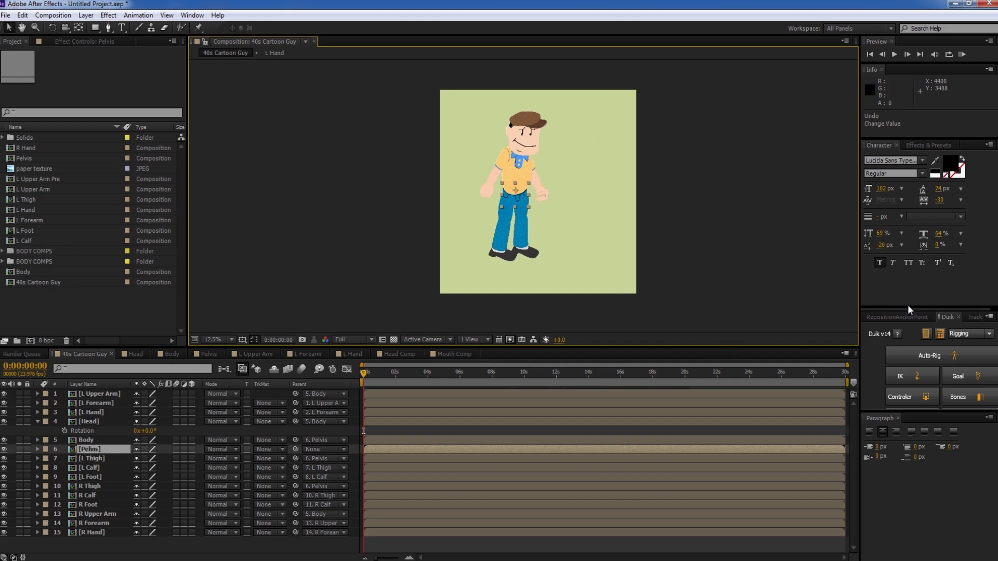
# Enlarge the Duik panel and bring up its Auto-Rig settings
pyautogui.moveTo(909, 305); pyautogui.dragTo(912, 225)
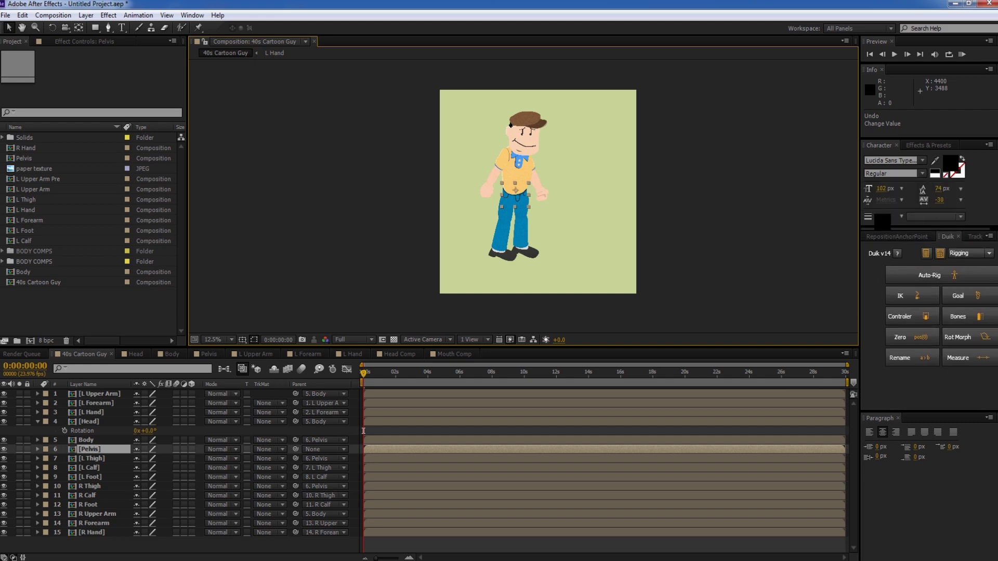
pyautogui.click(191, 15)
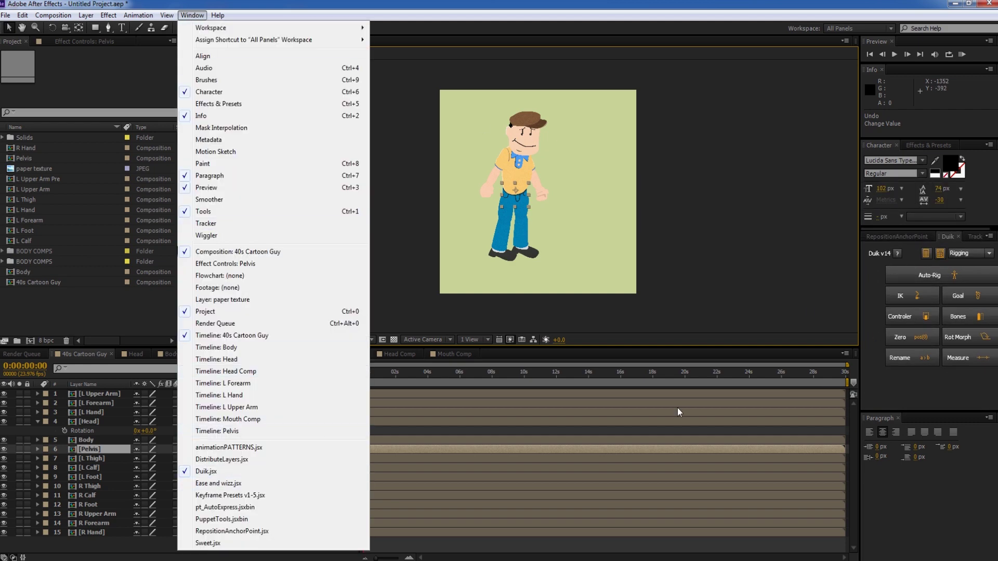
pyautogui.click(800, 271)
pyautogui.scroll(1, 566, 225)
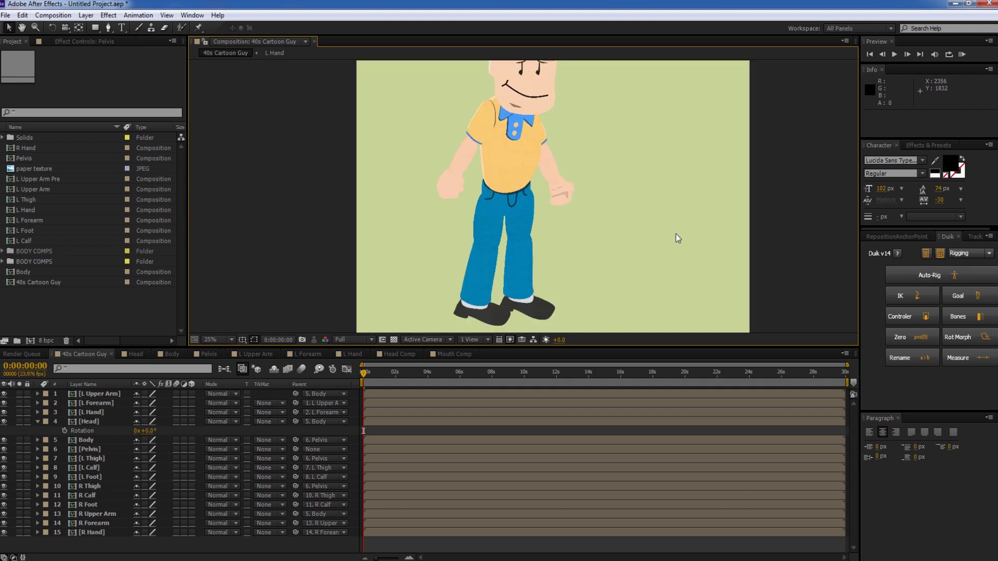
pyautogui.scroll(-1, 515, 228)
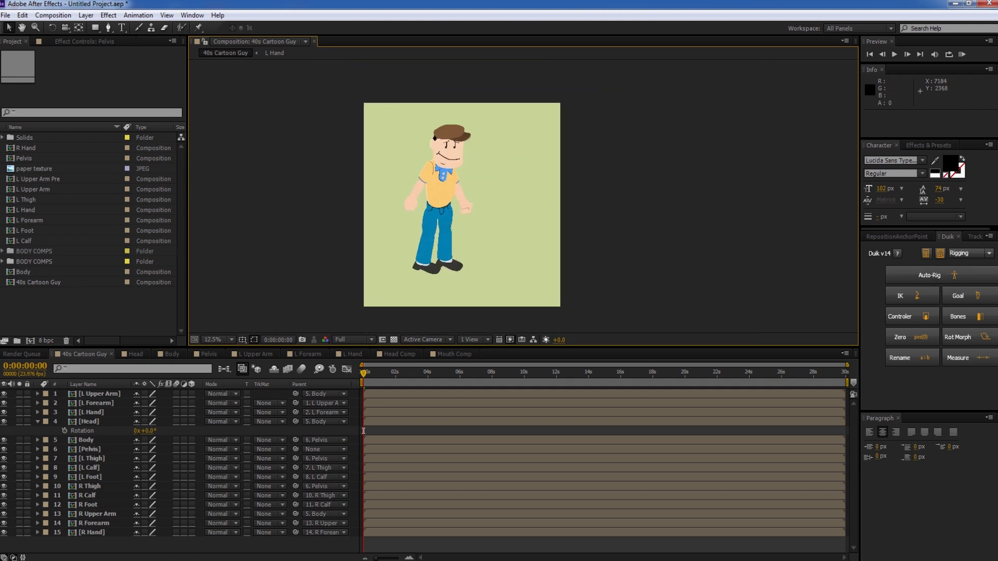
pyautogui.click(924, 279)
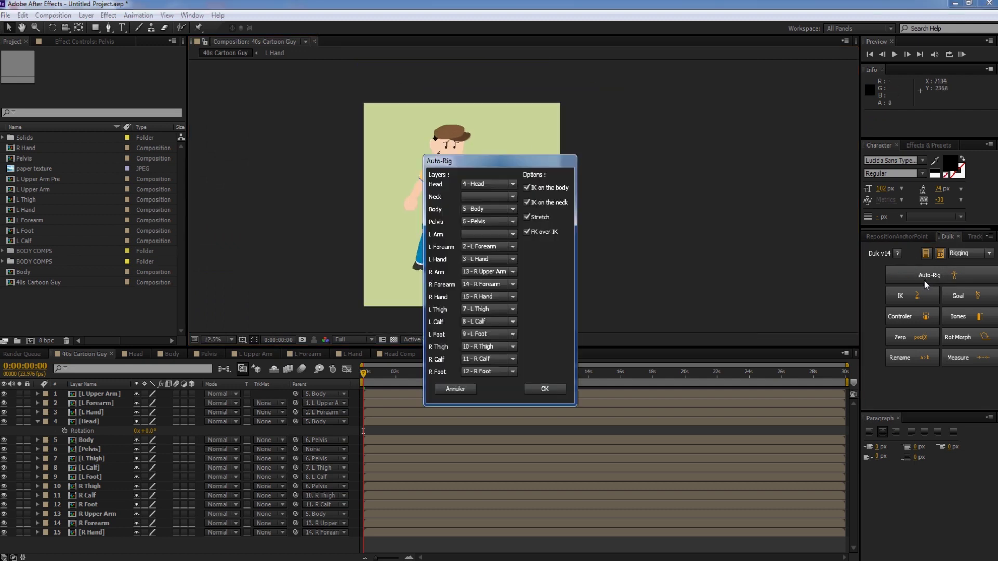
# Map the L Arm slot to L Upper Arm, checking the left arm layers
pyautogui.moveTo(465, 163); pyautogui.dragTo(640, 146)
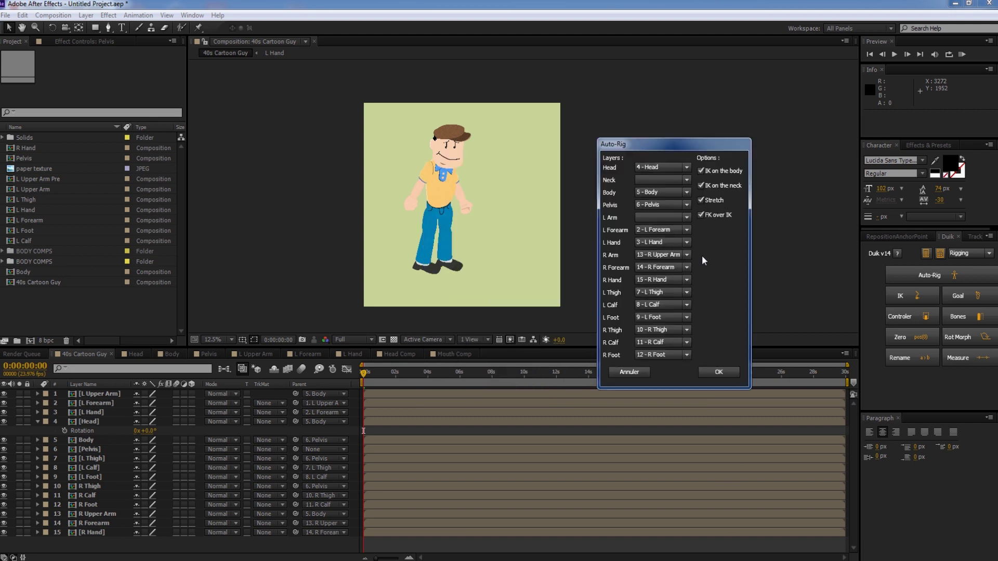
pyautogui.click(683, 218)
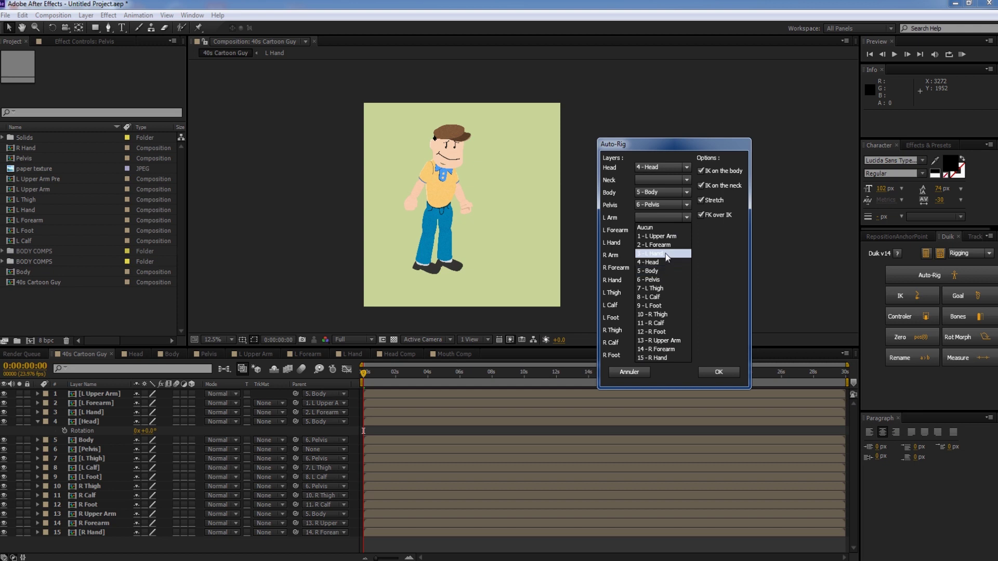
pyautogui.click(656, 236)
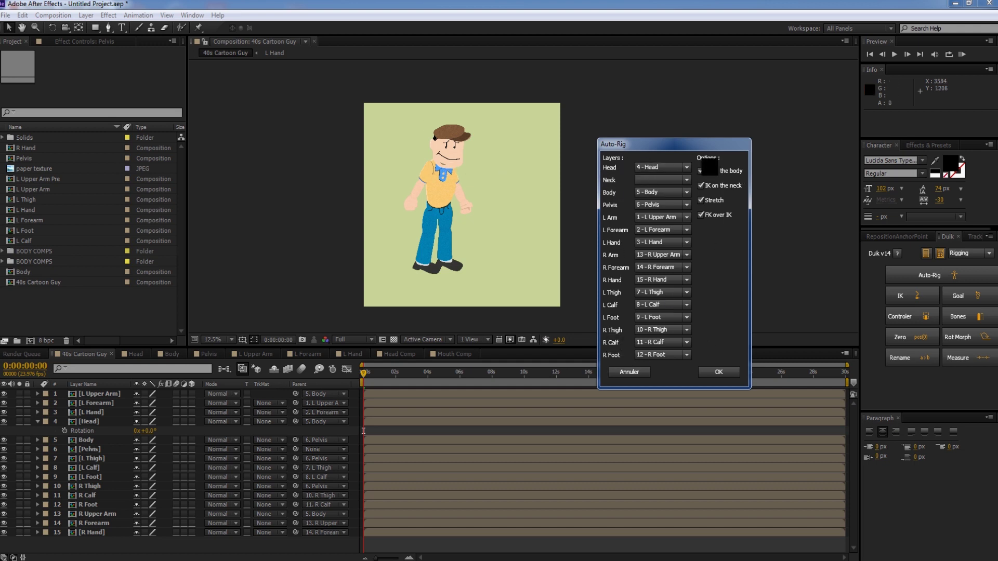
pyautogui.moveTo(702, 145); pyautogui.dragTo(699, 130)
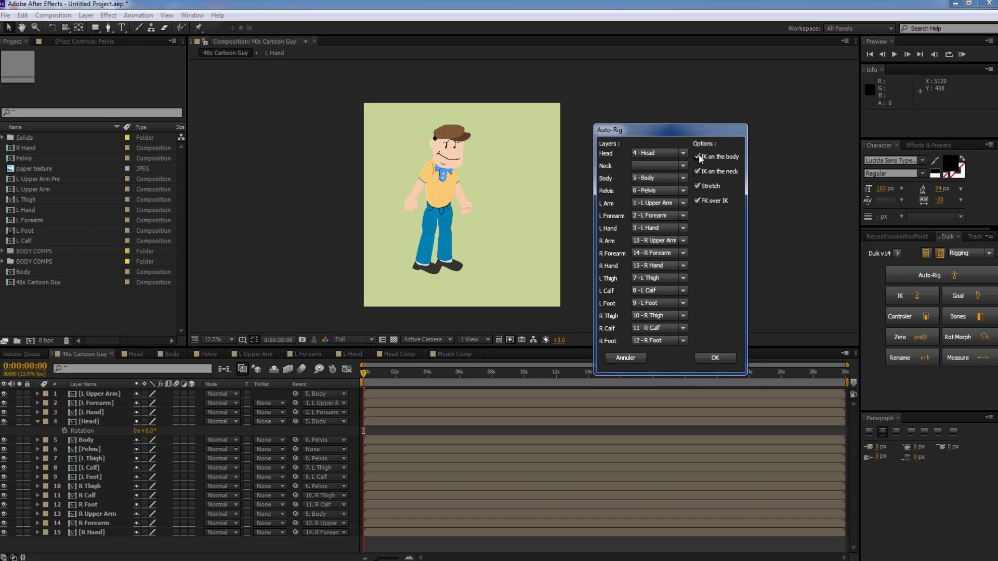
pyautogui.click(408, 202)
pyautogui.click(408, 204)
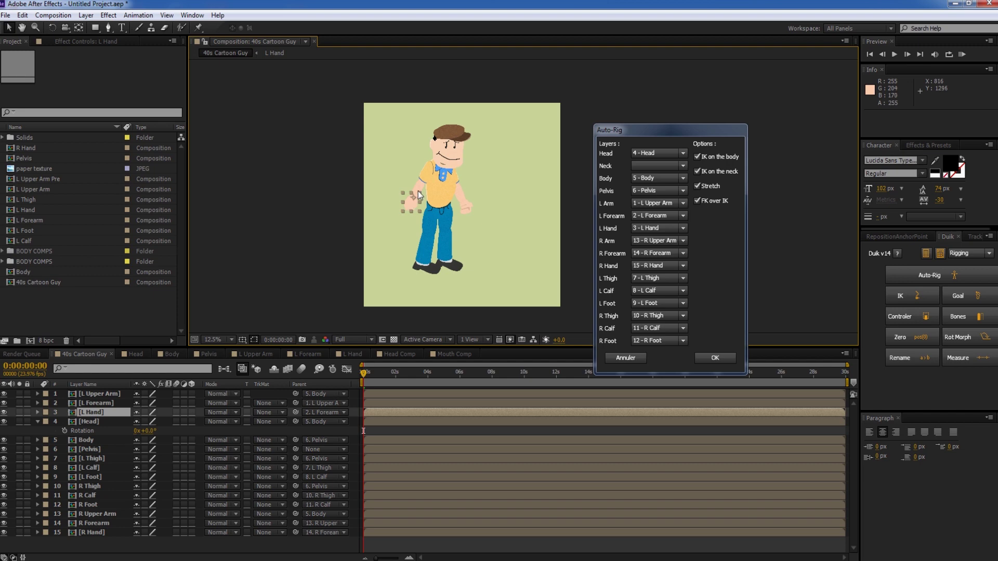
pyautogui.click(420, 187)
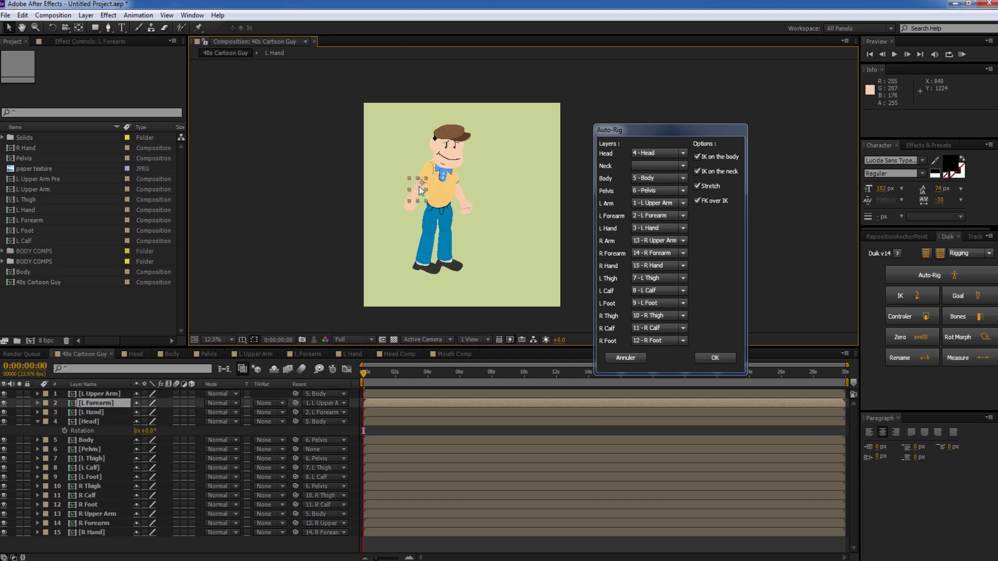
pyautogui.click(426, 170)
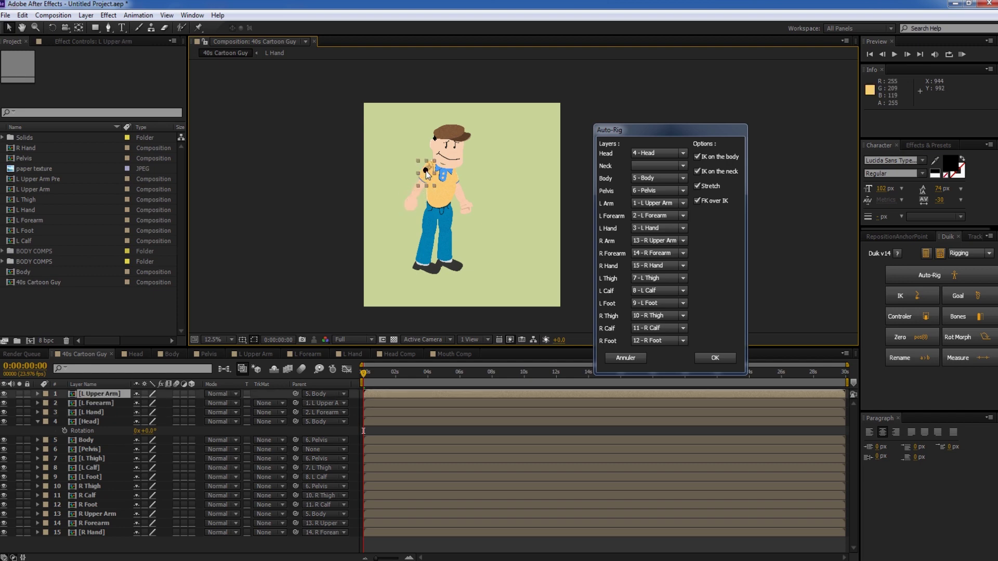
pyautogui.click(413, 207)
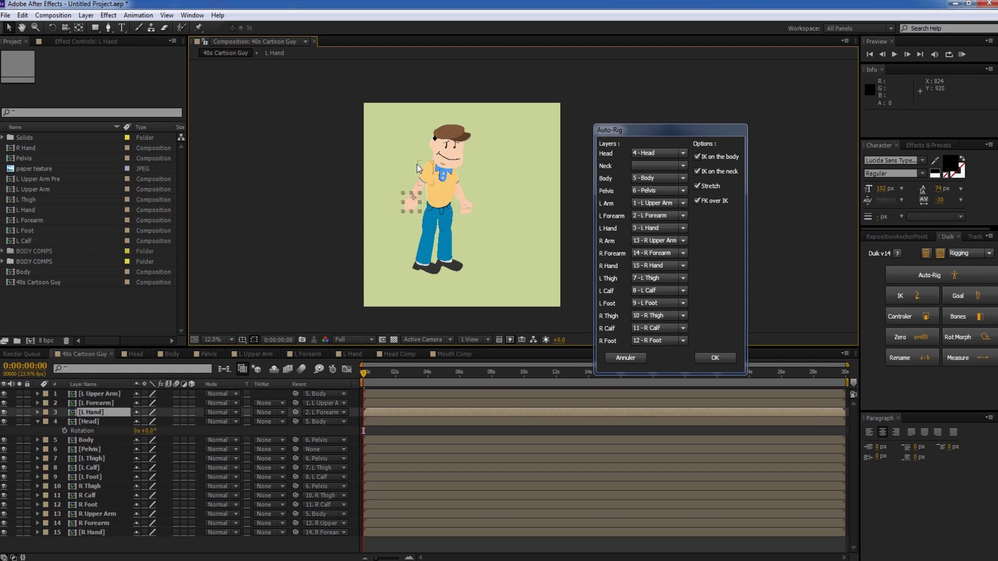
# Disable neck IK and Stretch, then run the auto-rig
pyautogui.click(707, 170)
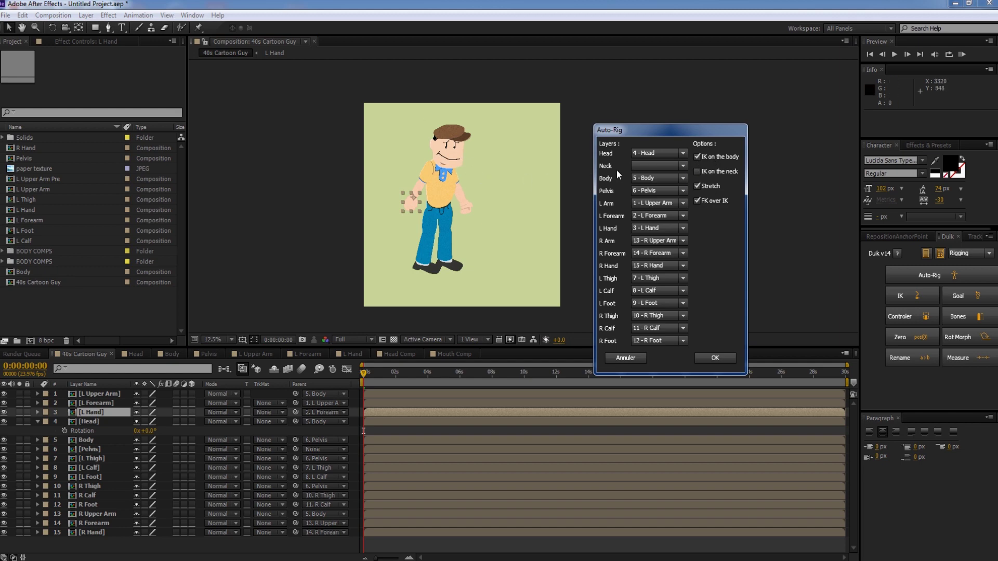
pyautogui.click(697, 185)
pyautogui.moveTo(411, 205)
pyautogui.mouseDown()
pyautogui.moveTo(385, 242)
pyautogui.moveTo(408, 207)
pyautogui.mouseUp()
pyautogui.hotkey('ctrl', 'z')
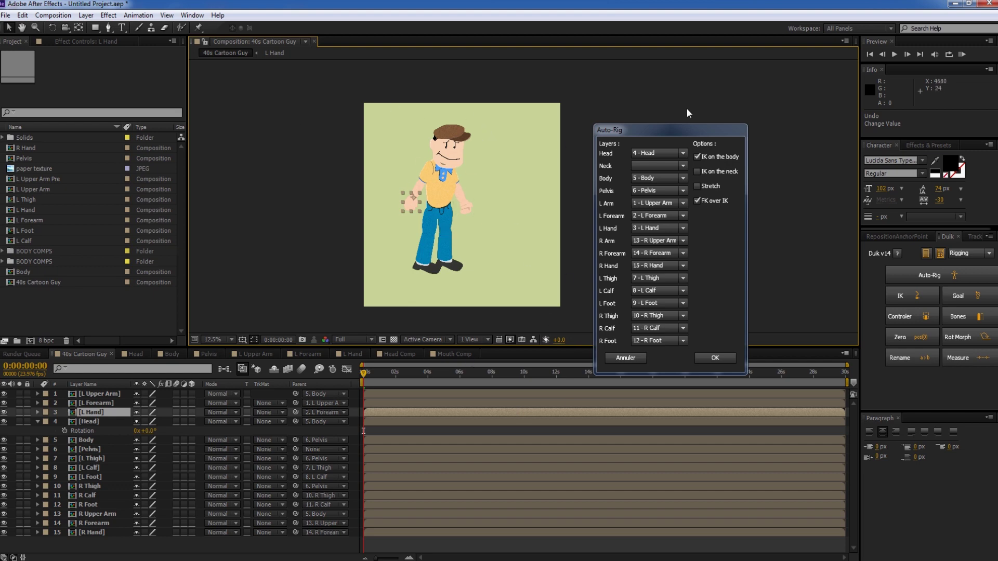
pyautogui.moveTo(648, 129); pyautogui.dragTo(664, 91)
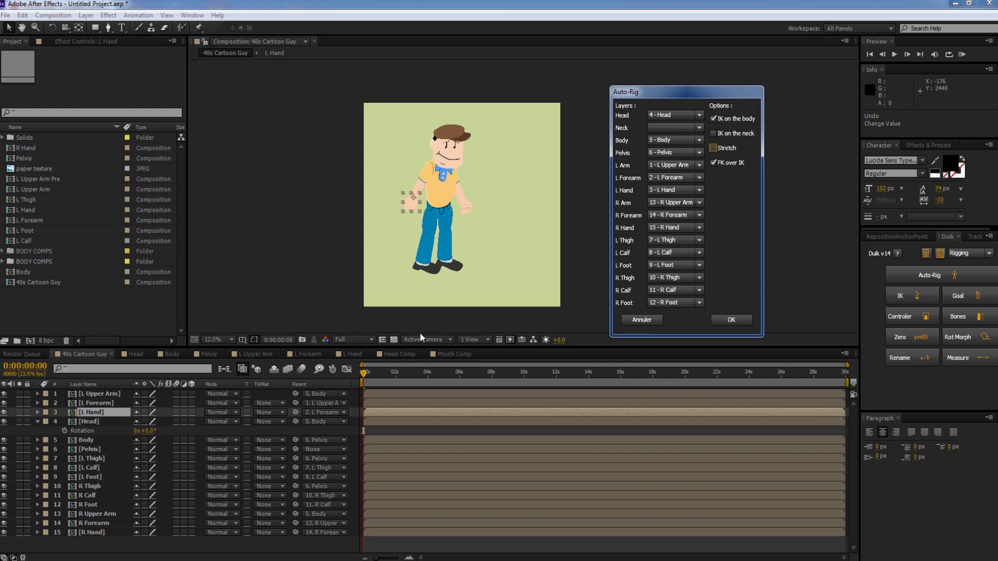
pyautogui.click(740, 318)
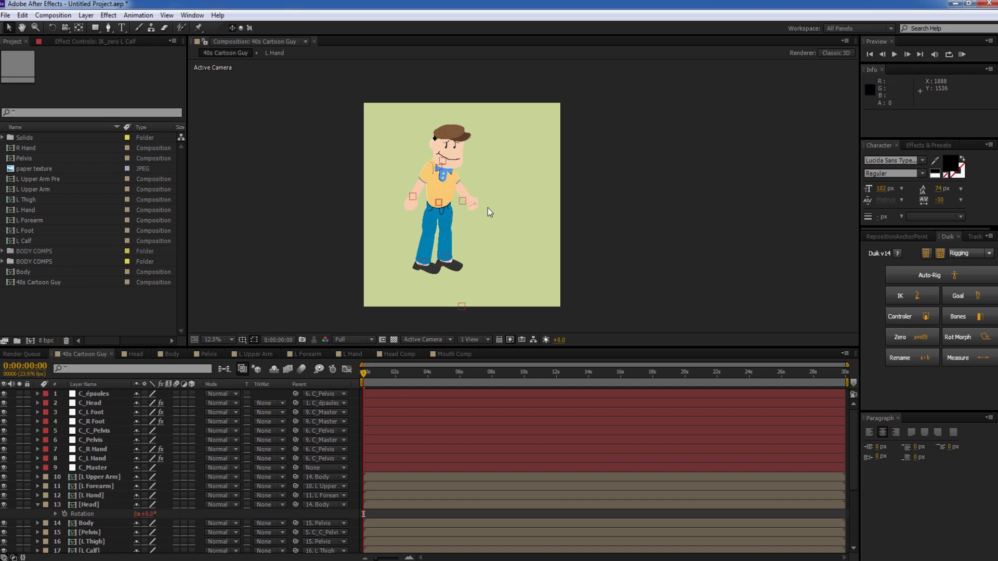
# Test both hand controllers and turn off IK Orientation for C_L Hand and C_R Hand
pyautogui.moveTo(464, 204)
pyautogui.mouseDown()
pyautogui.moveTo(475, 167)
pyautogui.moveTo(466, 197)
pyautogui.moveTo(479, 198)
pyautogui.moveTo(464, 184)
pyautogui.moveTo(472, 213)
pyautogui.mouseUp()
pyautogui.moveTo(413, 196); pyautogui.dragTo(413, 188)
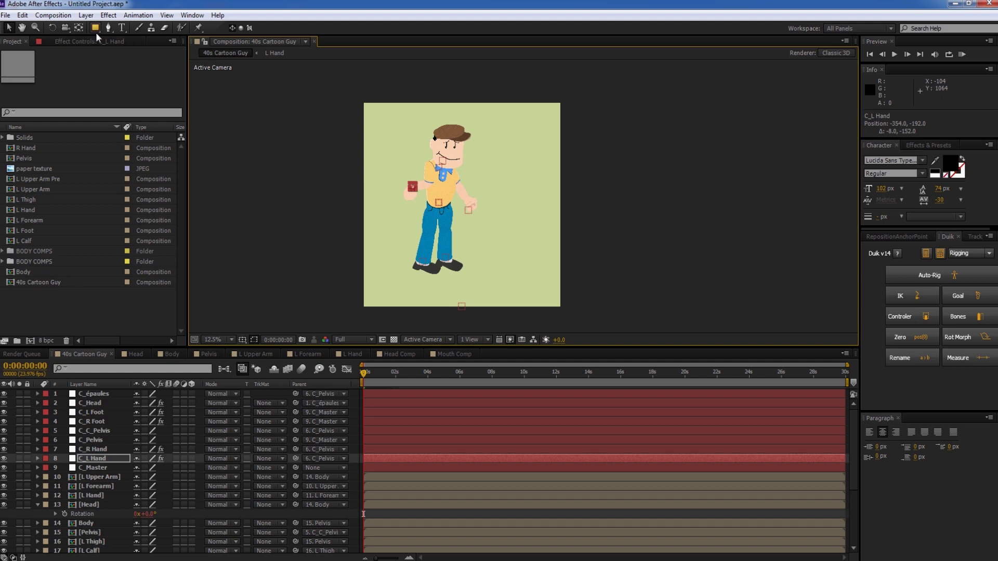
pyautogui.click(106, 41)
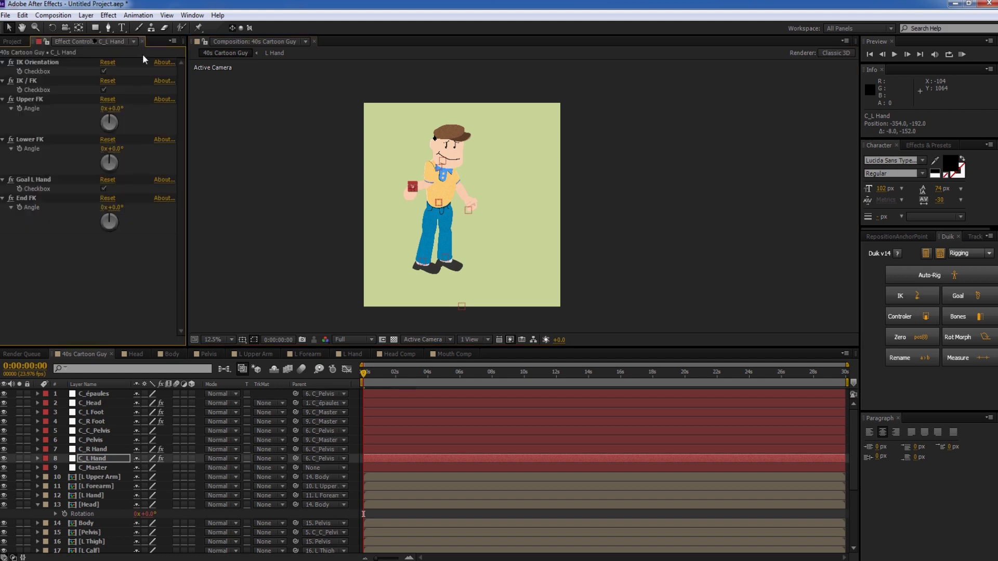
pyautogui.click(103, 71)
pyautogui.click(466, 213)
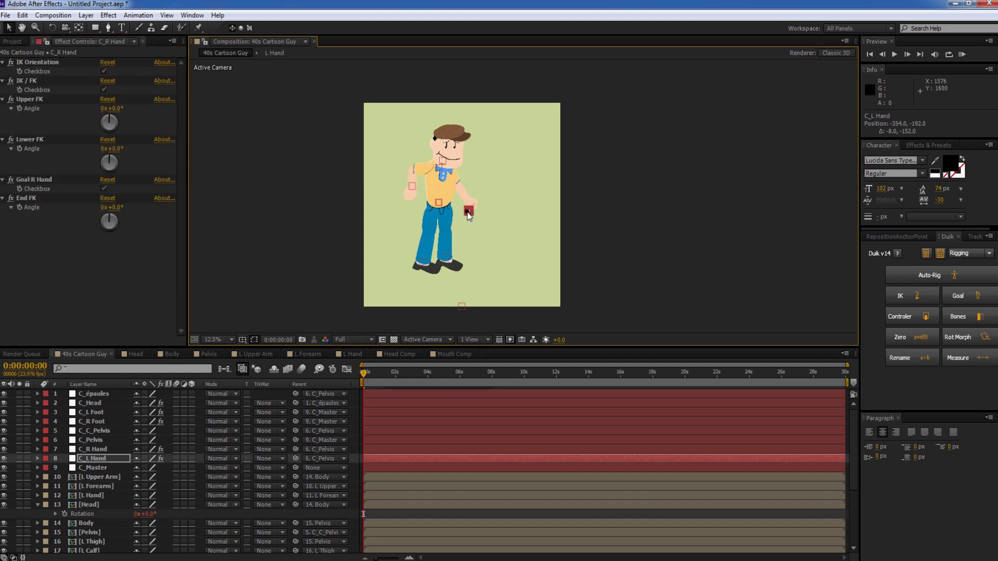
pyautogui.click(104, 71)
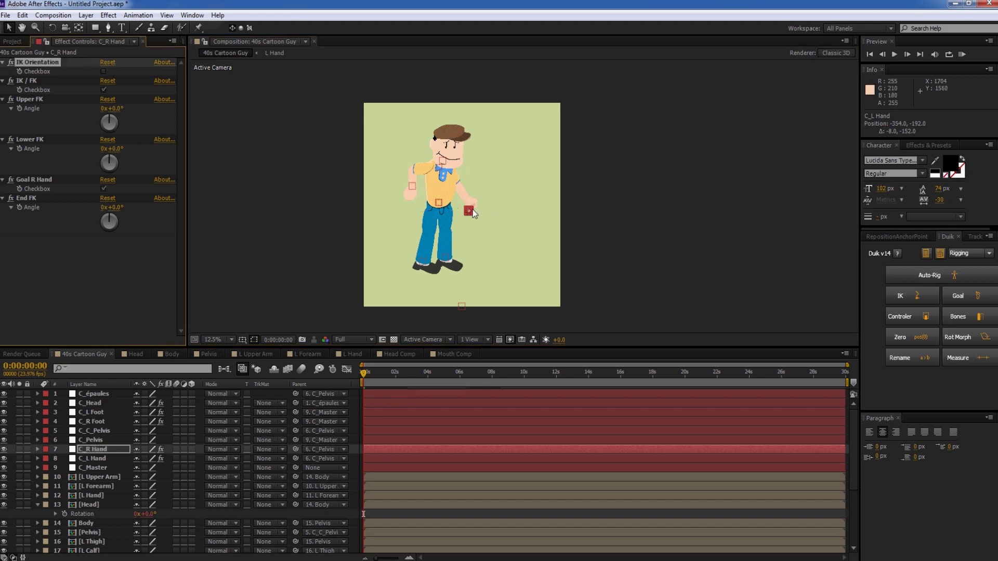
# Enable IK Orientation on C_R Hand and move it to 550, -1
pyautogui.press('.')
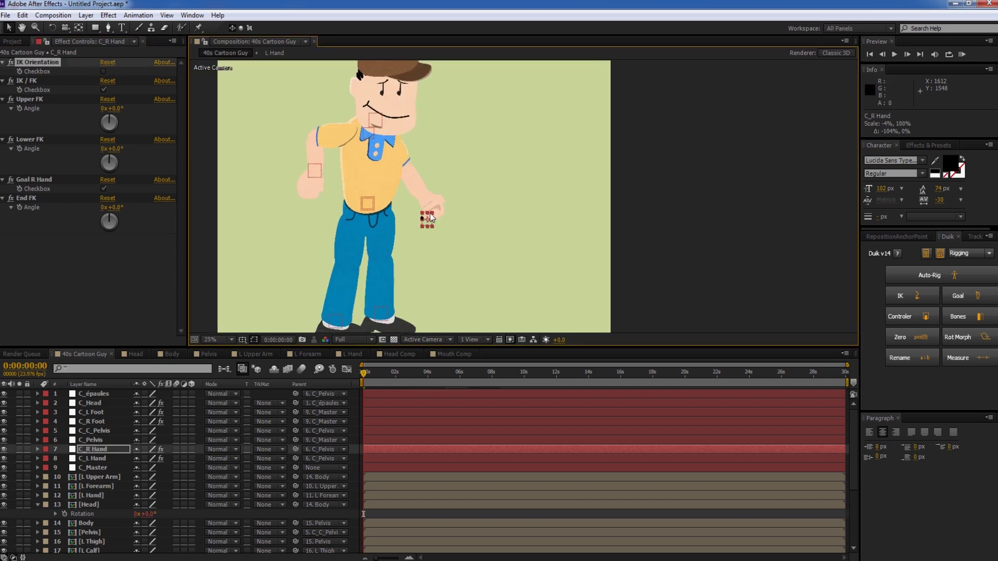
pyautogui.moveTo(435, 192)
pyautogui.mouseDown()
pyautogui.moveTo(439, 206)
pyautogui.moveTo(439, 177)
pyautogui.moveTo(451, 195)
pyautogui.mouseUp()
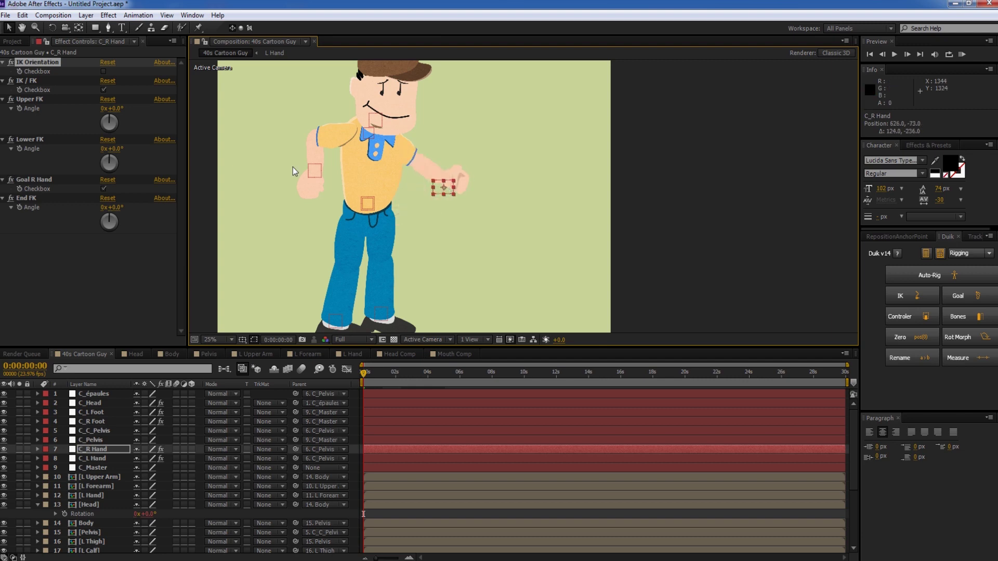
pyautogui.click(103, 72)
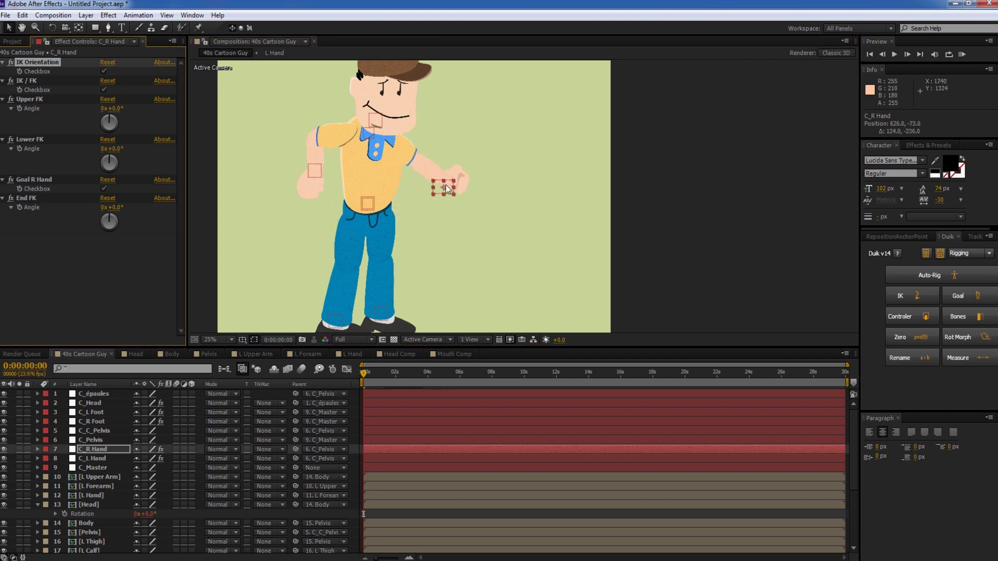
pyautogui.moveTo(446, 187)
pyautogui.mouseDown()
pyautogui.moveTo(433, 171)
pyautogui.moveTo(431, 196)
pyautogui.mouseUp()
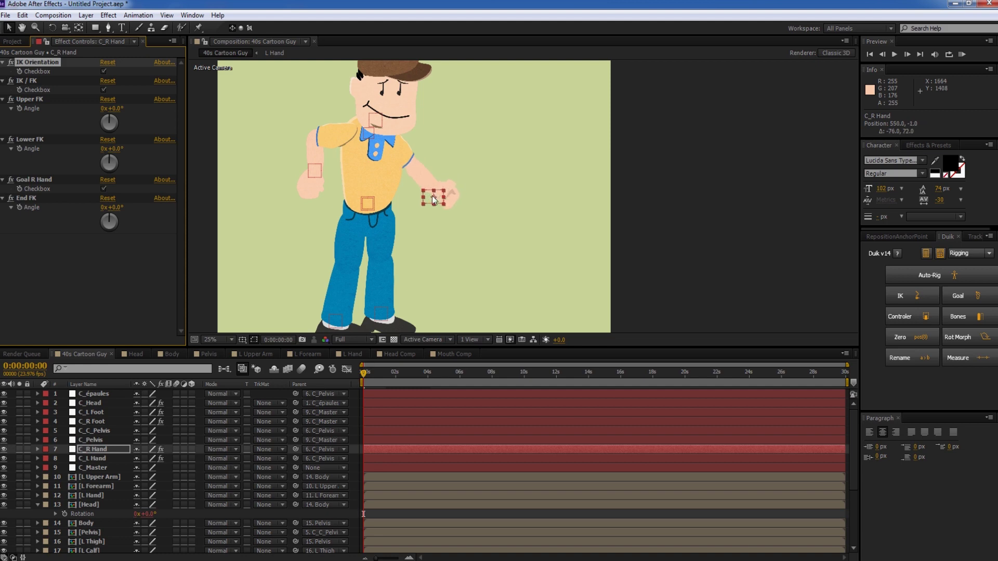
# Extend the right arm outward and bend both legs by dragging the hand and foot controllers
pyautogui.moveTo(316, 171); pyautogui.dragTo(323, 201)
pyautogui.moveTo(389, 209); pyautogui.dragTo(395, 138)
pyautogui.moveTo(389, 243); pyautogui.dragTo(399, 210)
pyautogui.moveTo(343, 249)
pyautogui.mouseDown()
pyautogui.moveTo(350, 216)
pyautogui.moveTo(330, 241)
pyautogui.mouseUp()
# Raise the C_C_Pelvis controller to bend the body, undoing an accidental scale
pyautogui.moveTo(376, 140); pyautogui.dragTo(377, 148)
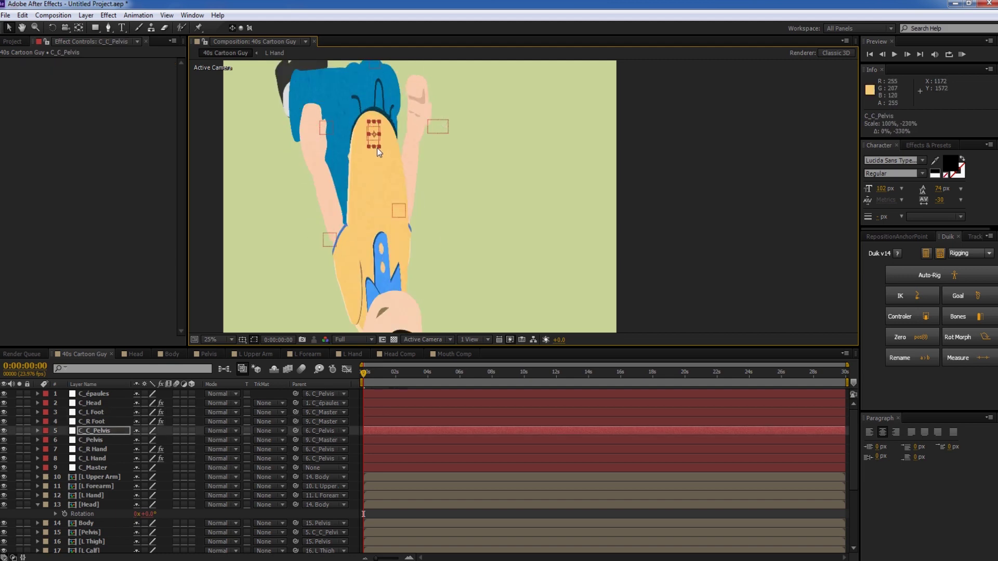
pyautogui.hotkey('ctrl', 'z')
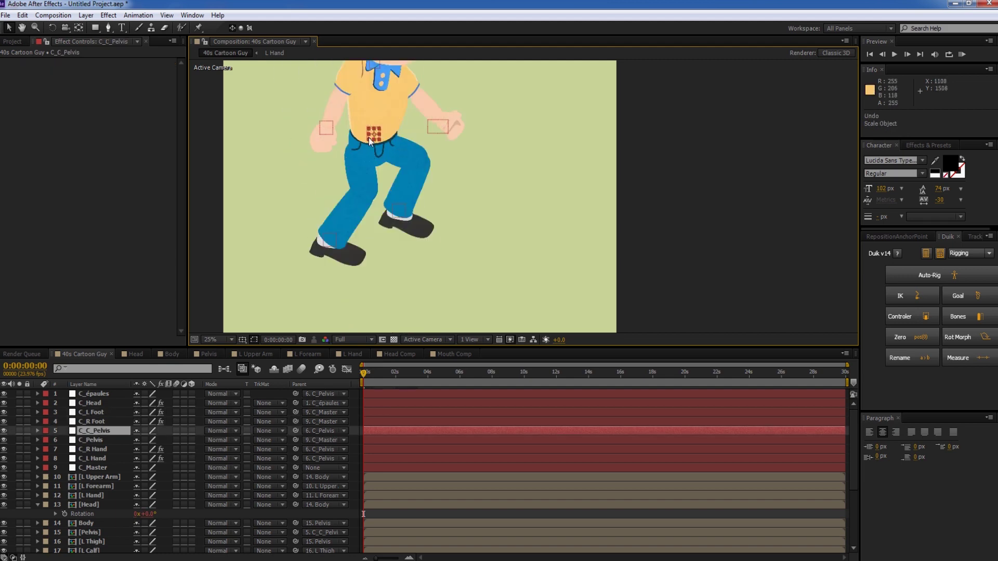
pyautogui.click(92, 439)
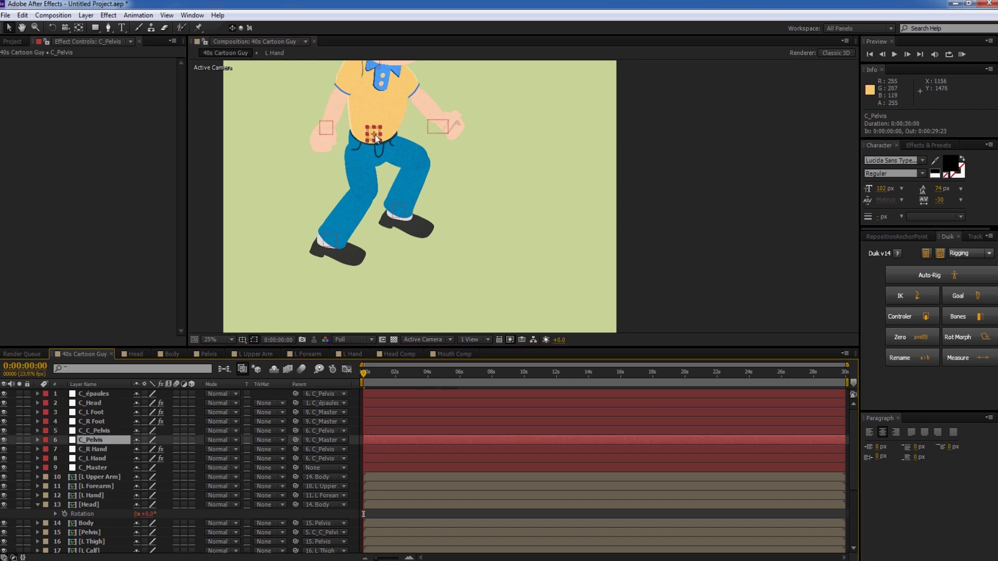
pyautogui.moveTo(376, 139)
pyautogui.mouseDown()
pyautogui.moveTo(364, 134)
pyautogui.moveTo(378, 156)
pyautogui.moveTo(374, 138)
pyautogui.mouseUp()
pyautogui.click(84, 439)
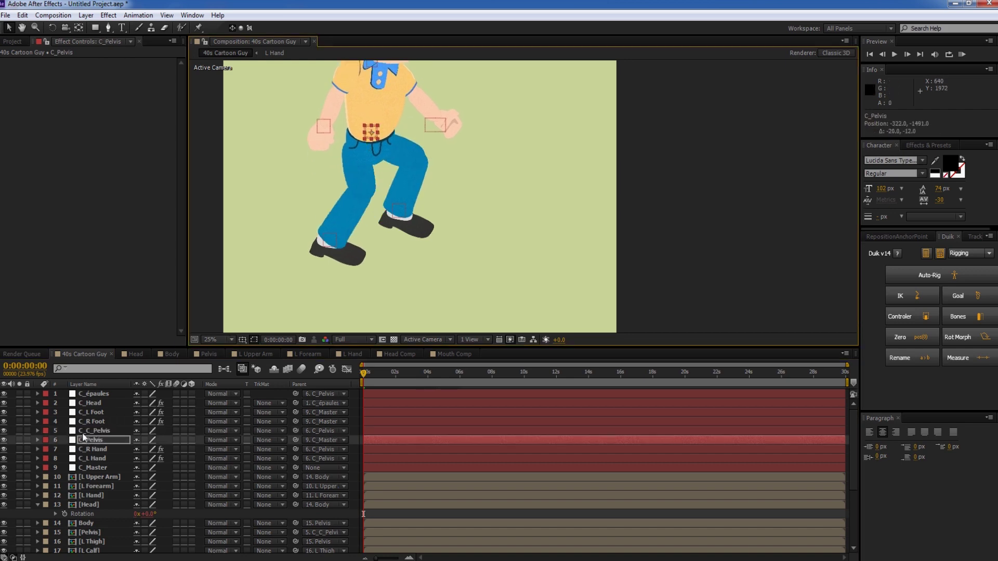
pyautogui.click(90, 430)
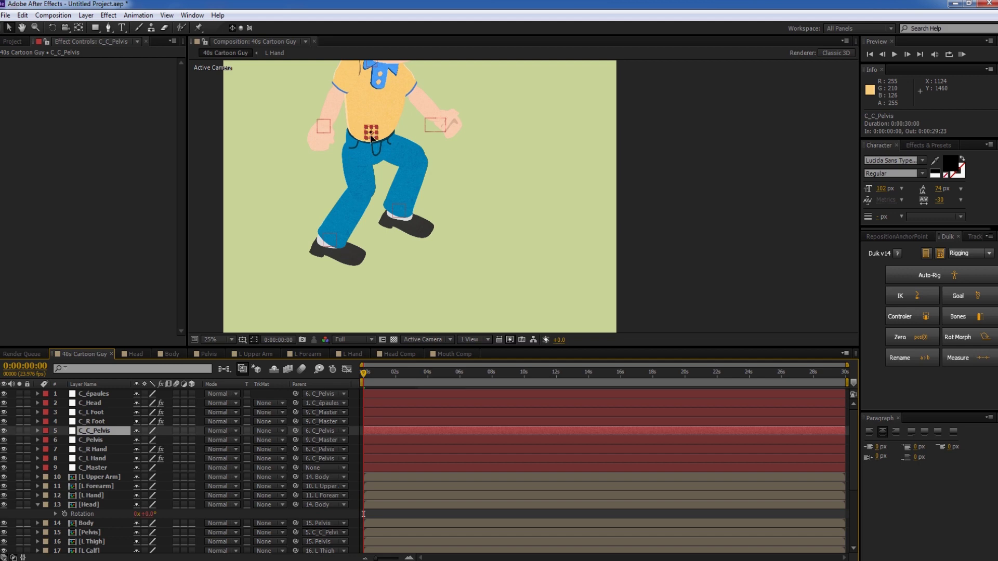
pyautogui.moveTo(372, 137)
pyautogui.mouseDown()
pyautogui.moveTo(357, 152)
pyautogui.moveTo(404, 127)
pyautogui.moveTo(371, 124)
pyautogui.mouseUp()
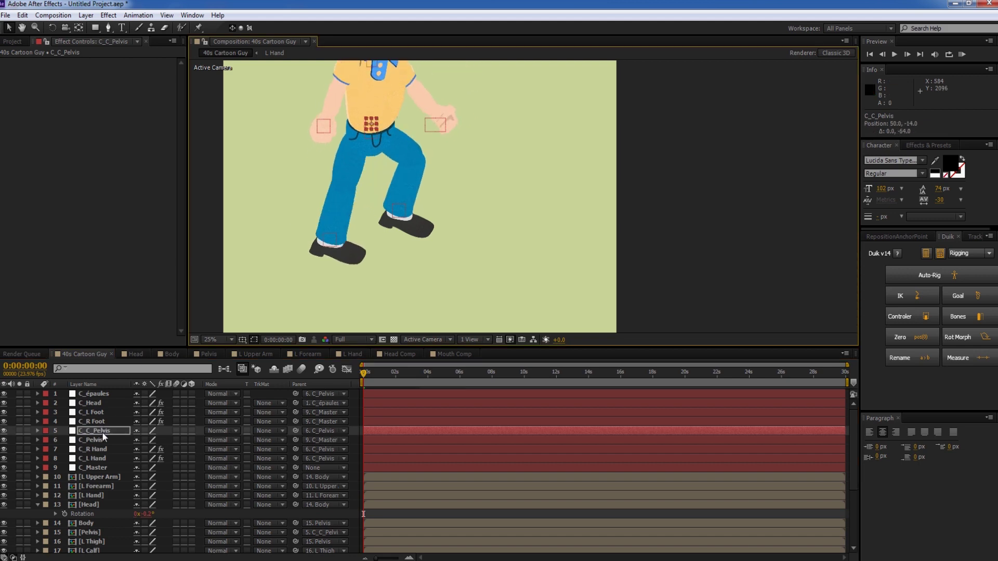
# Tilt the head slightly by setting C_Head Rotation to -1°
pyautogui.scroll(3, 423, 122)
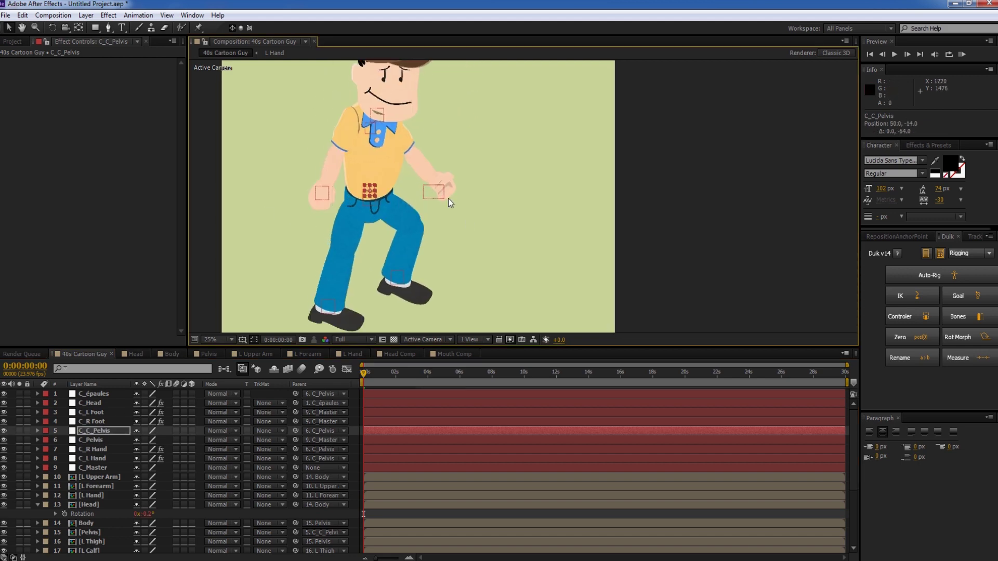
pyautogui.scroll(2, 416, 182)
pyautogui.click(385, 150)
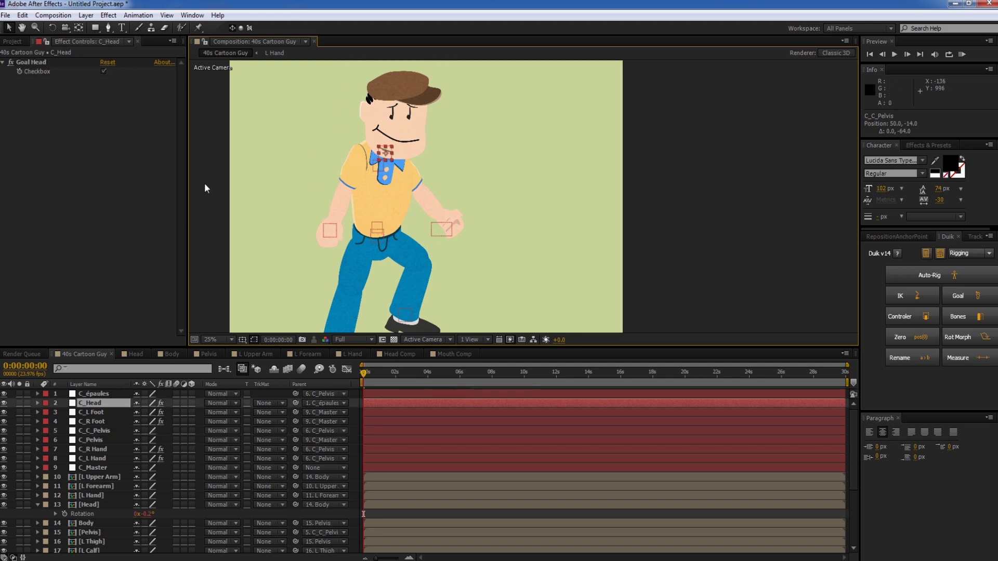
pyautogui.press('r')
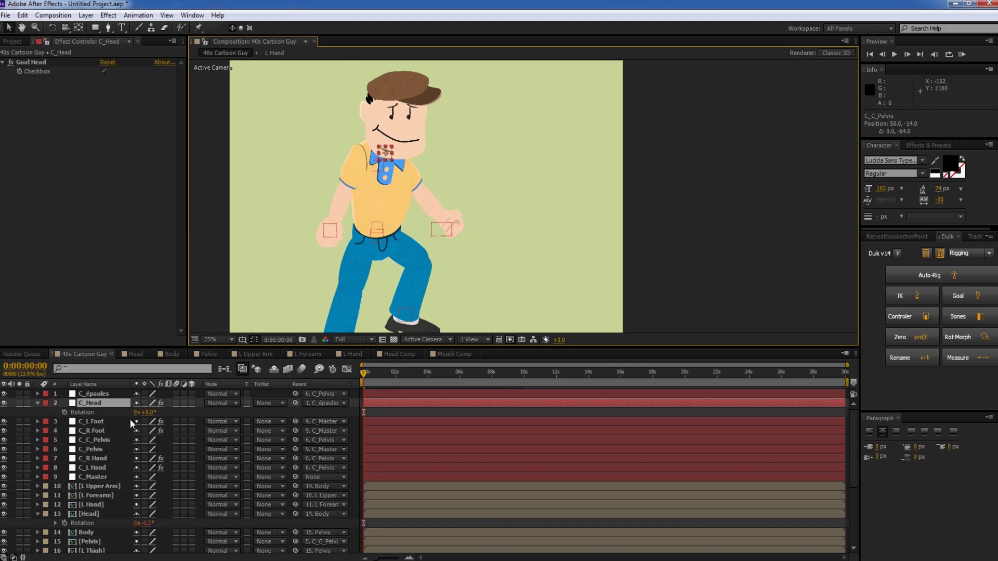
pyautogui.moveTo(146, 412); pyautogui.dragTo(142, 412)
pyautogui.click(100, 406)
# Shift the C_épaules shoulders left and nudge the left hand into position
pyautogui.click(100, 395)
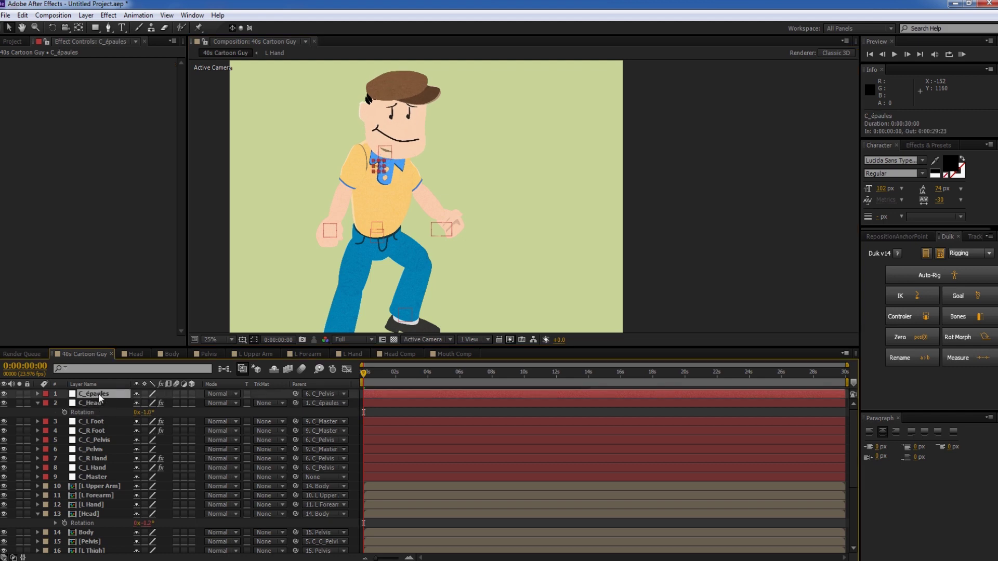
pyautogui.moveTo(397, 165); pyautogui.dragTo(372, 155)
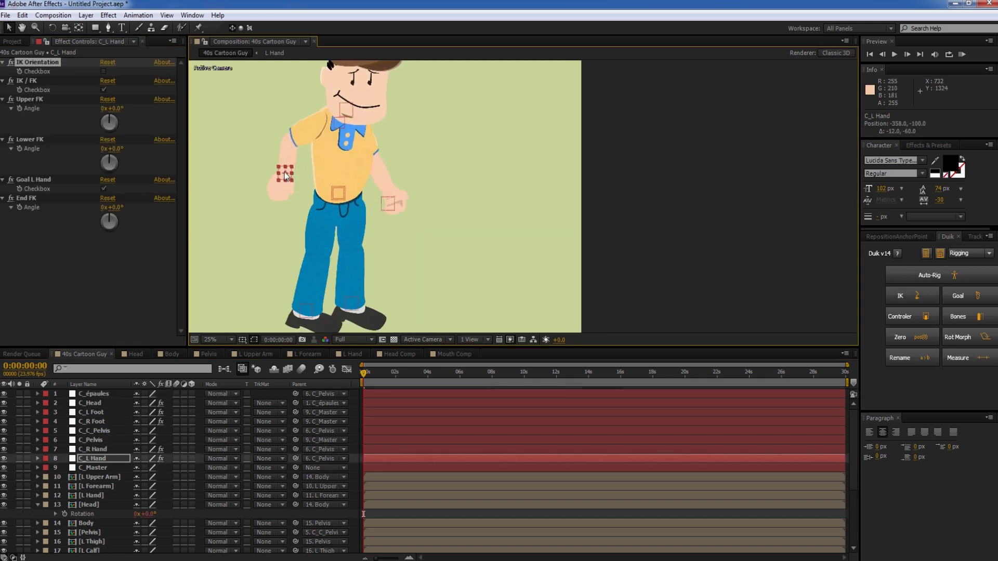
pyautogui.moveTo(287, 179); pyautogui.dragTo(292, 186)
pyautogui.press(',')
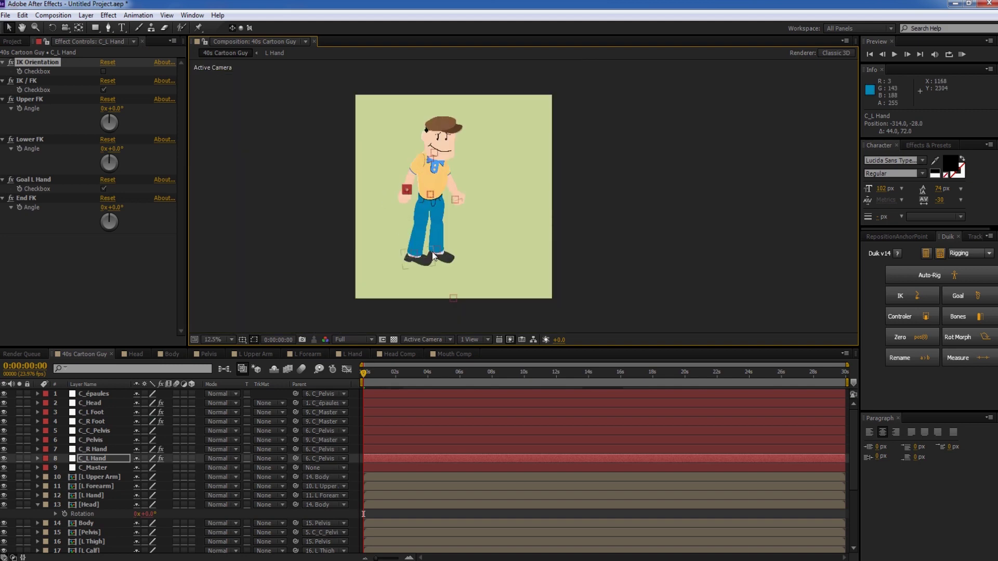
# Refine the legs into a stepping pose, undoing a bad calf change, then select L Upper Arm
pyautogui.moveTo(436, 253); pyautogui.dragTo(455, 244)
pyautogui.moveTo(414, 255); pyautogui.dragTo(407, 248)
pyautogui.click(401, 245)
pyautogui.hotkey('ctrl', 'z')
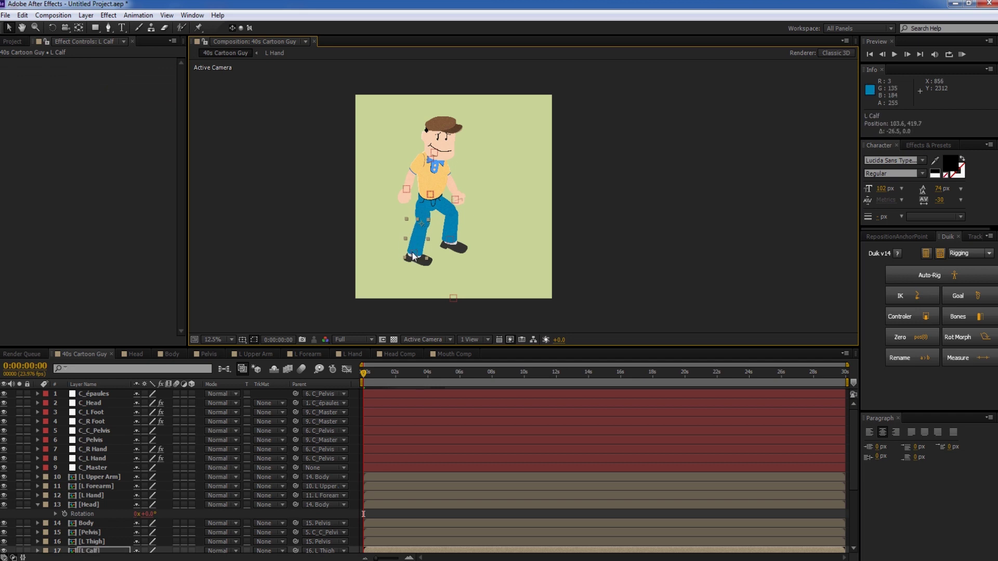
pyautogui.press(',')
pyautogui.press('.')
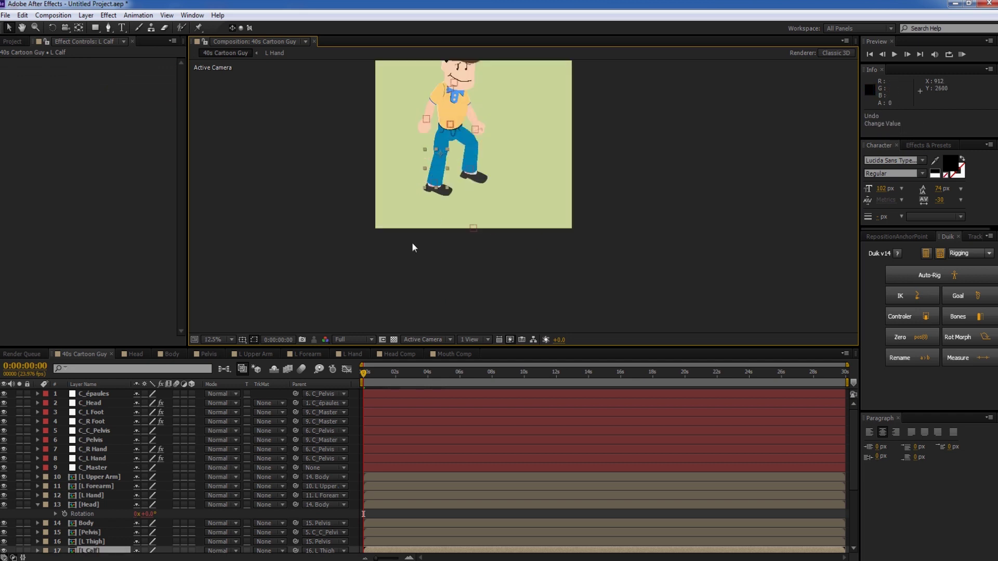
pyautogui.click(94, 474)
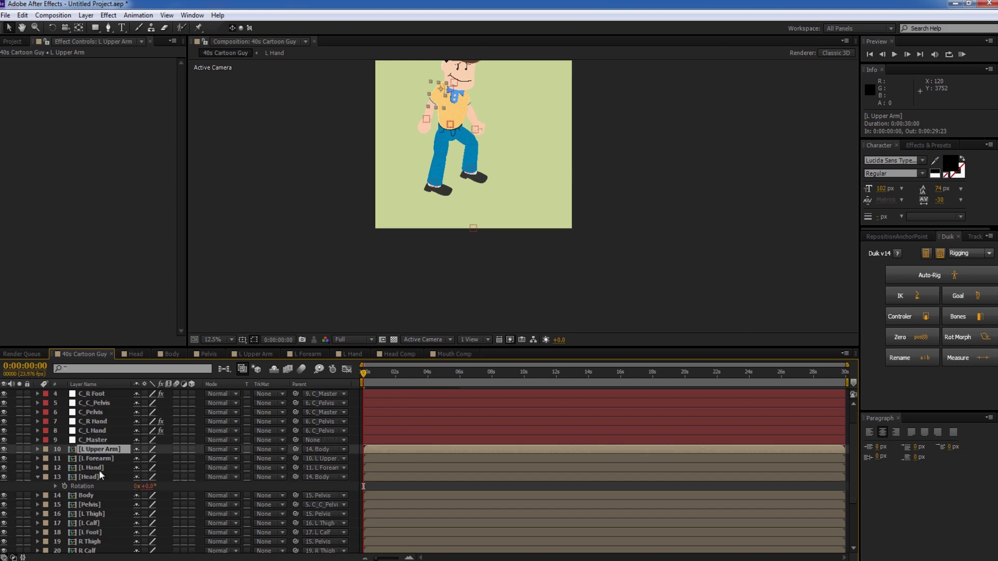
pyautogui.scroll(-1, 98, 470)
# Lock art layers 10–24, mark them shy and hide shy layers so only controllers show
pyautogui.press('`')
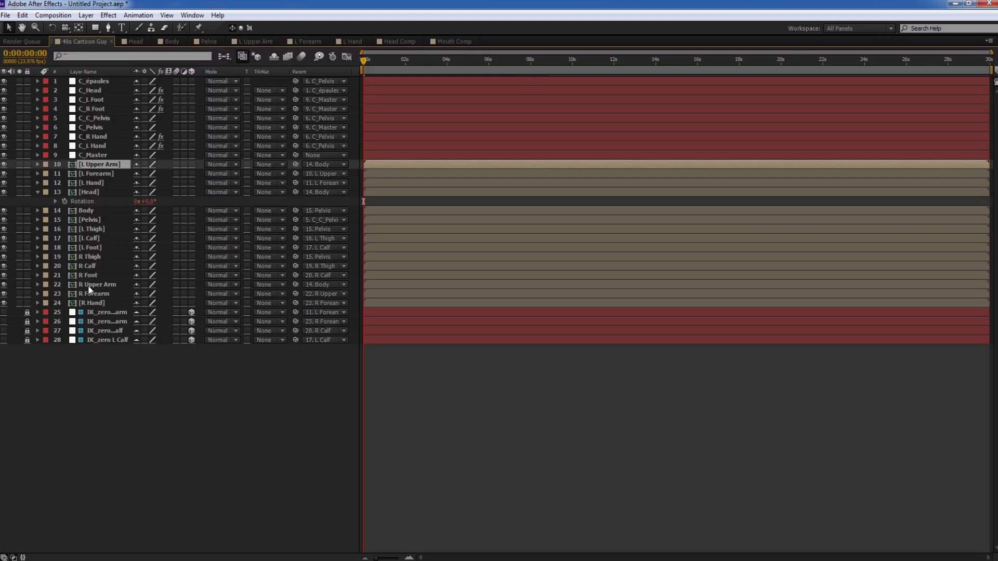
pyautogui.keyDown('shift'); pyautogui.click(92, 302); pyautogui.keyUp('shift')
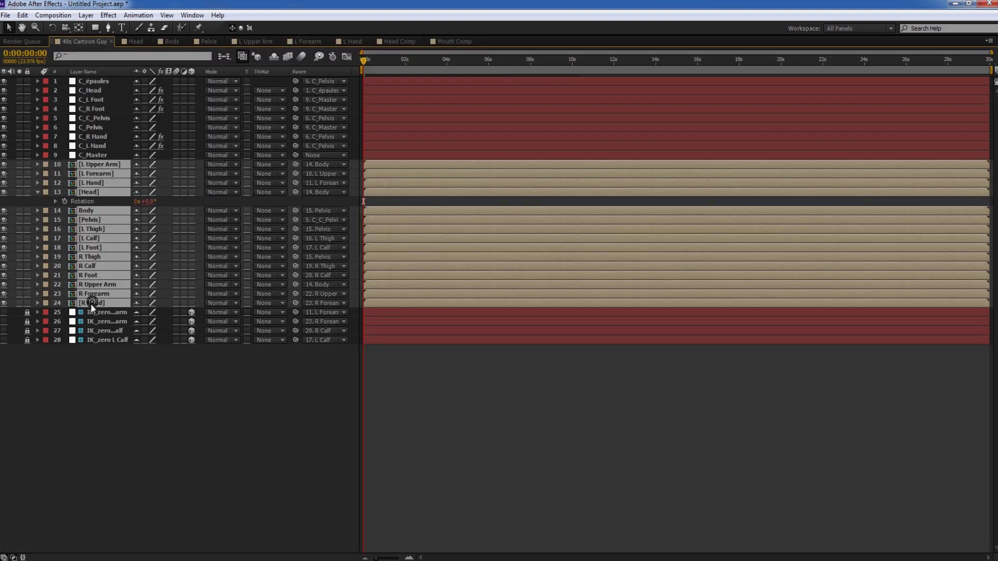
pyautogui.click(27, 164)
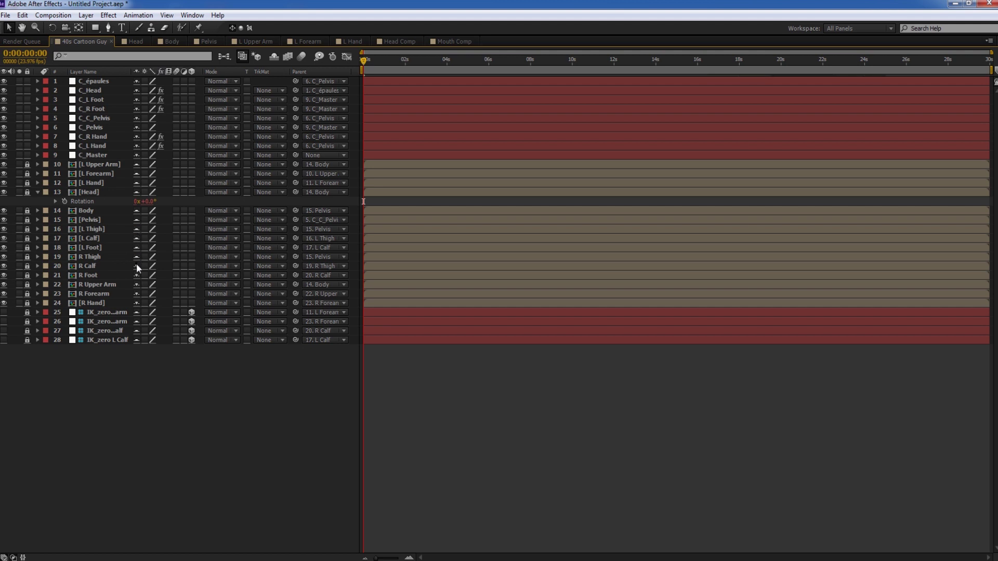
pyautogui.moveTo(138, 278); pyautogui.dragTo(135, 301)
pyautogui.click(274, 56)
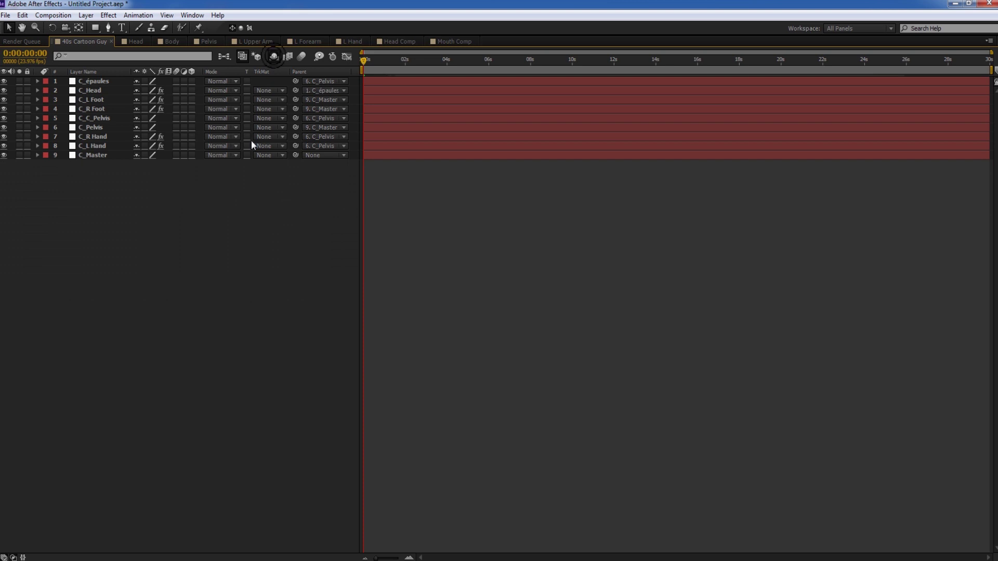
# Rename the C_épaules layer to C_Shoulder and restore the workspace panels
pyautogui.click(98, 81)
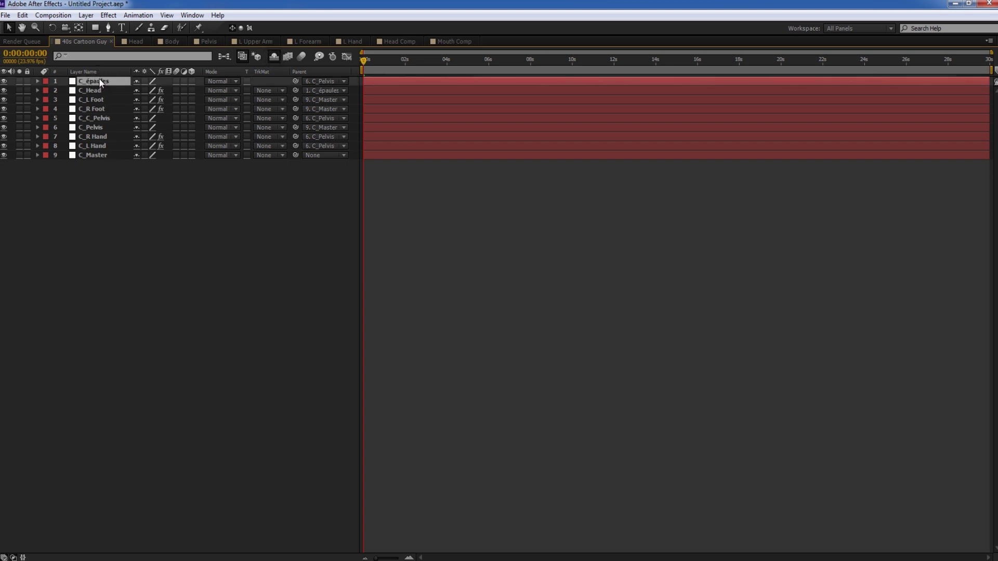
pyautogui.press('Return')
pyautogui.press('`')
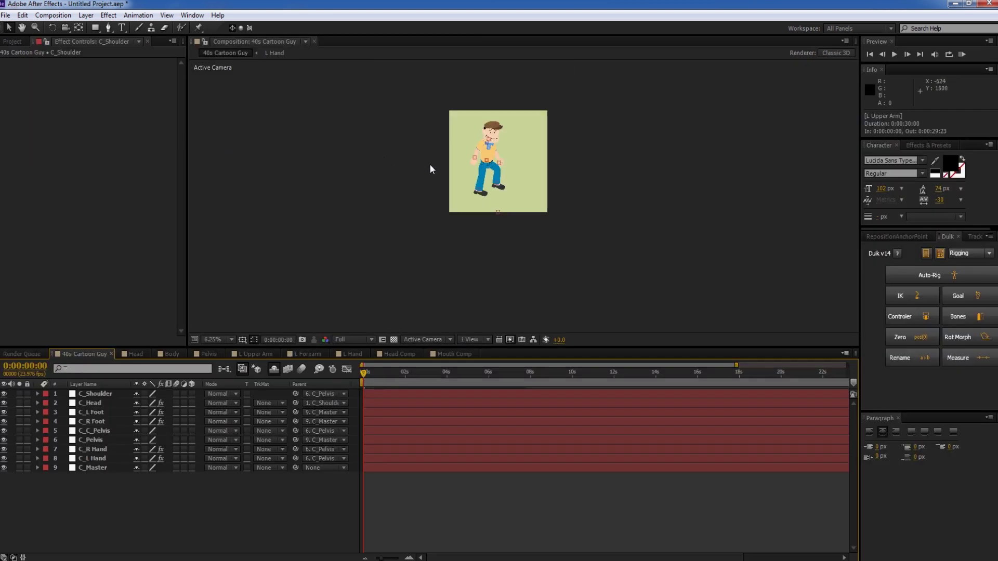
# Re-pose the left foot and move the C_R Foot down-left to -184.1, -671.2
pyautogui.scroll(1, 425, 188)
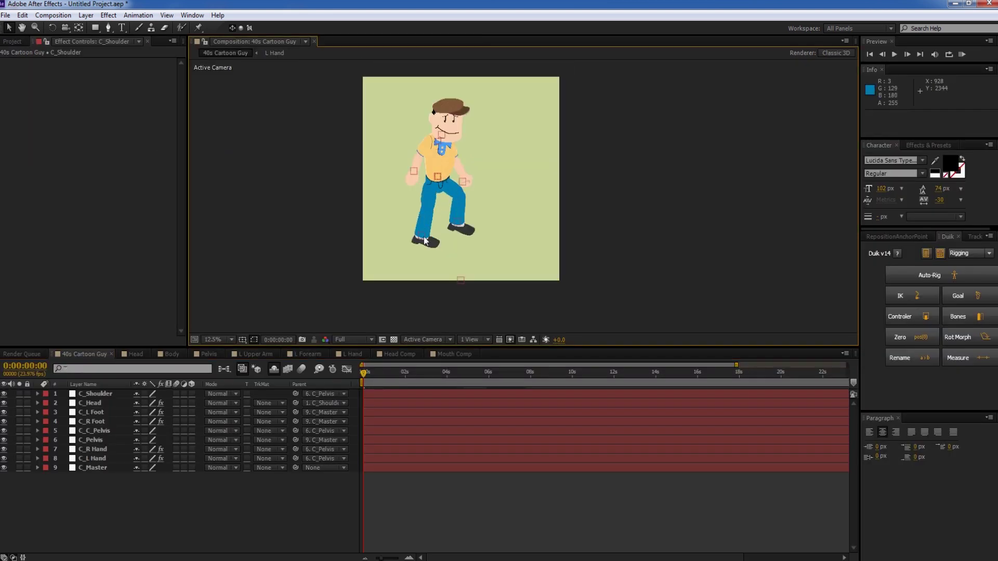
pyautogui.moveTo(416, 233); pyautogui.dragTo(424, 237)
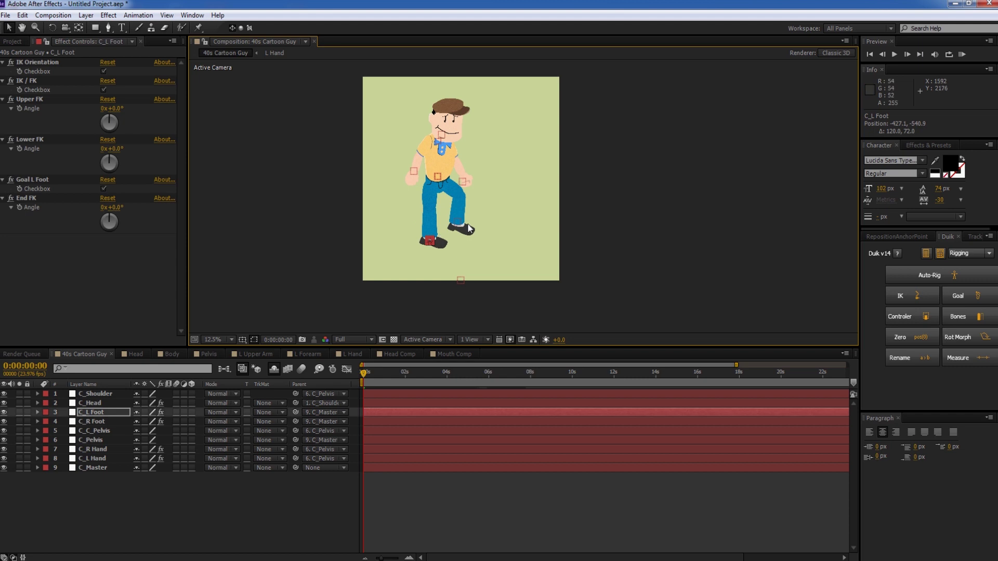
pyautogui.click(456, 225)
pyautogui.press('.')
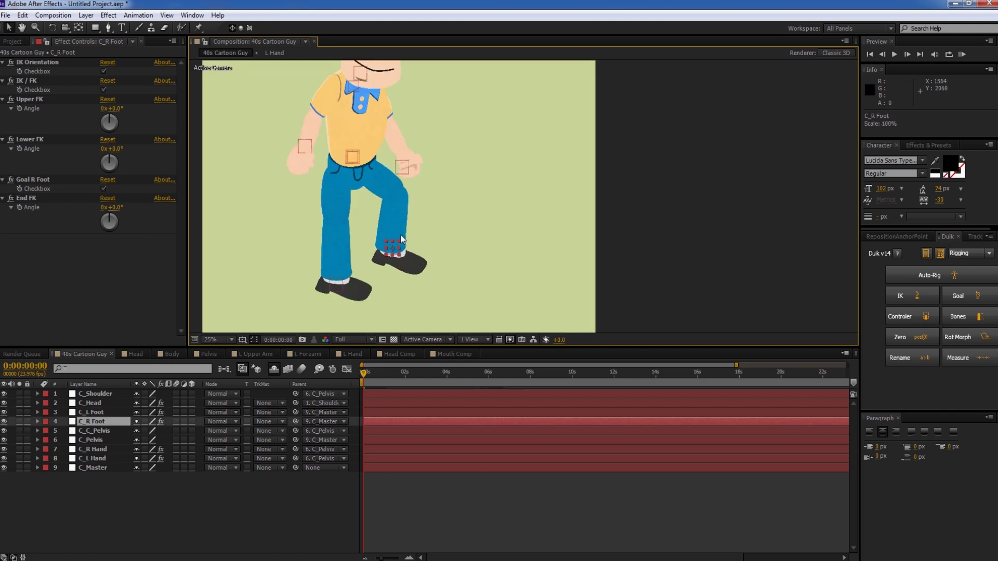
pyautogui.moveTo(397, 249); pyautogui.dragTo(372, 267)
pyautogui.scroll(3, 351, 144)
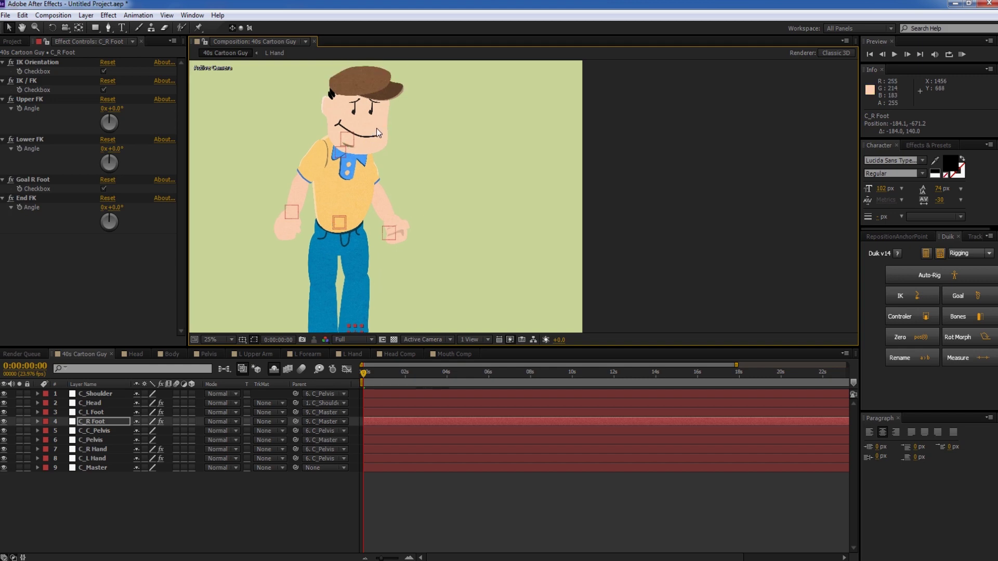
pyautogui.press('.')
pyautogui.press('.')
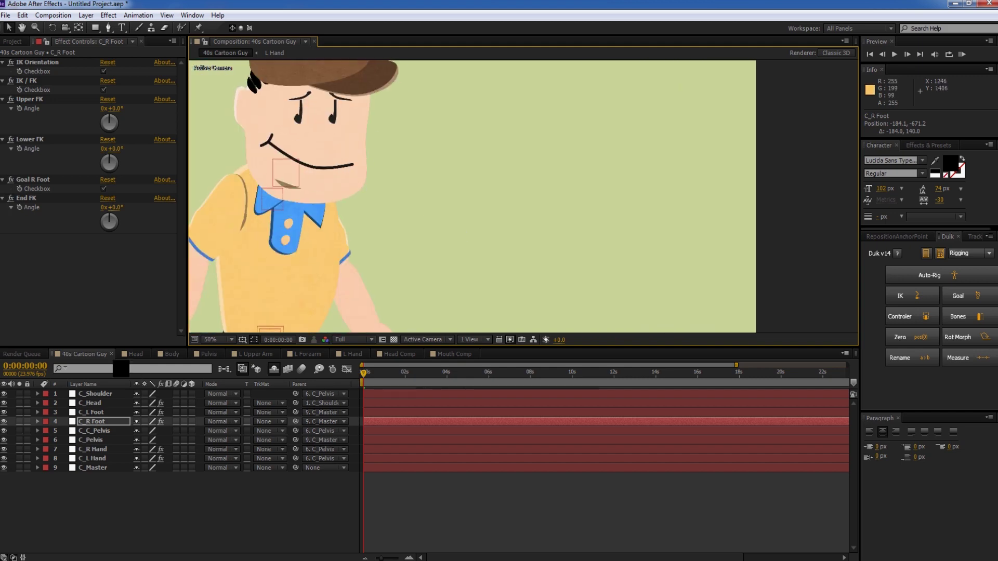
# Open Mouth Comp and Head Comp, dock Head Comp's timeline in a lower panel and resize the panels
pyautogui.click(448, 354)
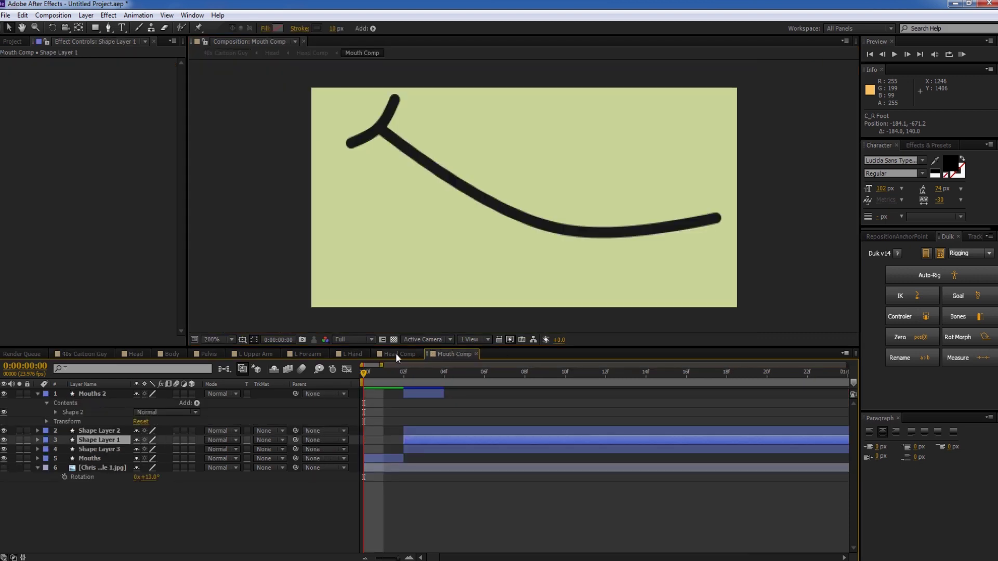
pyautogui.click(134, 353)
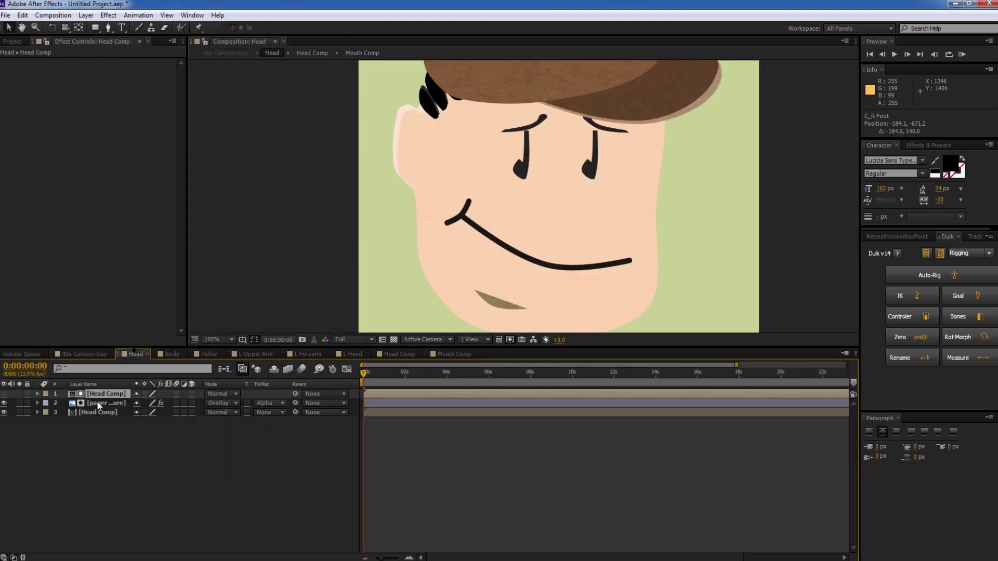
pyautogui.click(384, 354)
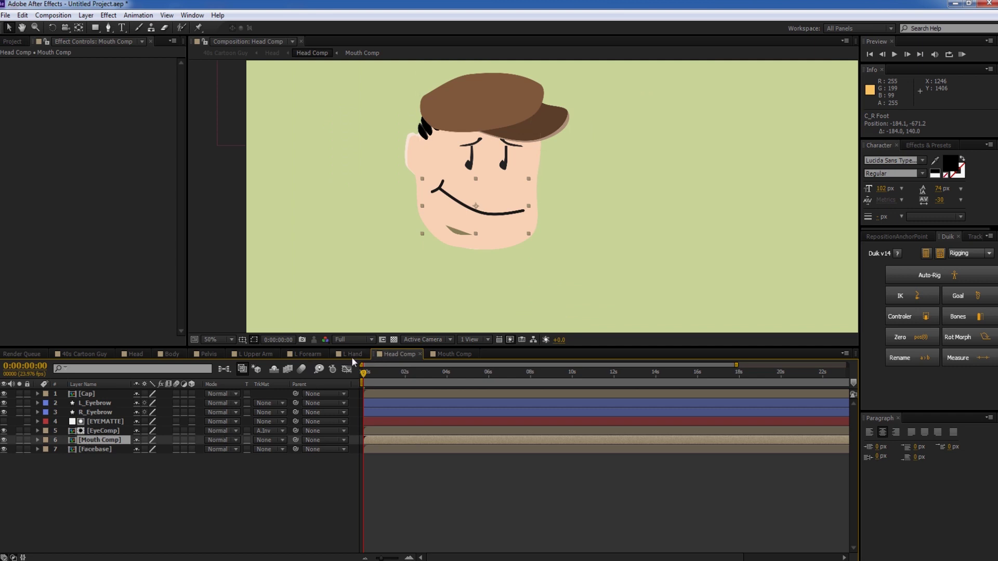
pyautogui.moveTo(373, 351); pyautogui.dragTo(86, 534)
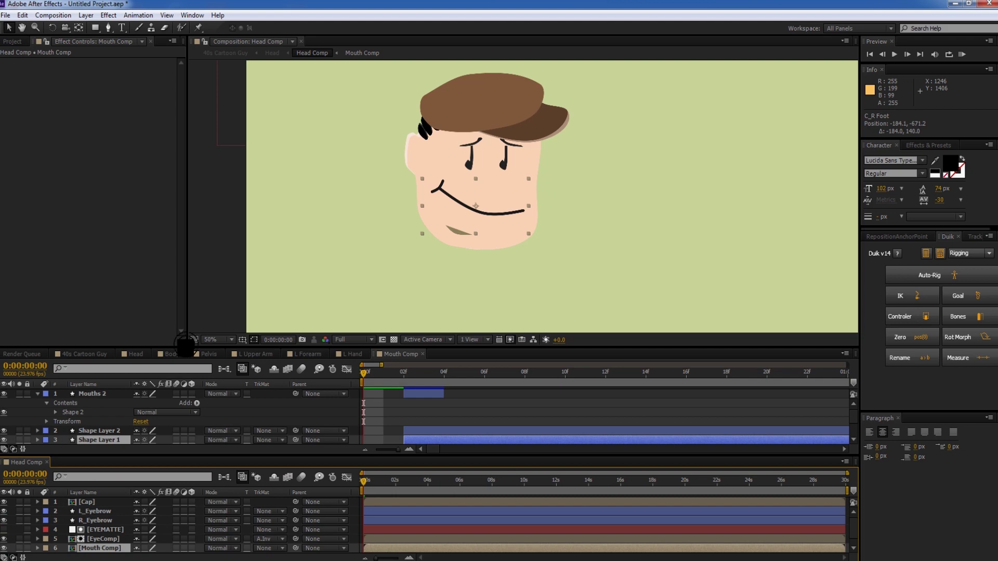
pyautogui.moveTo(186, 345); pyautogui.dragTo(186, 290)
pyautogui.moveTo(159, 456); pyautogui.dragTo(190, 410)
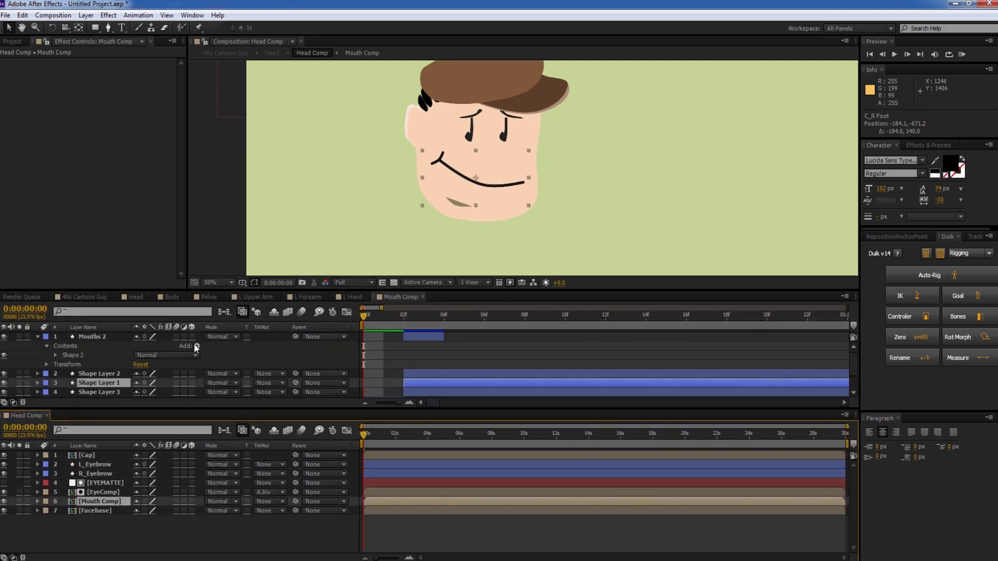
pyautogui.click(100, 338)
# Add a new null object in 40s Cartoon Guy and place it beside the head
pyautogui.click(87, 297)
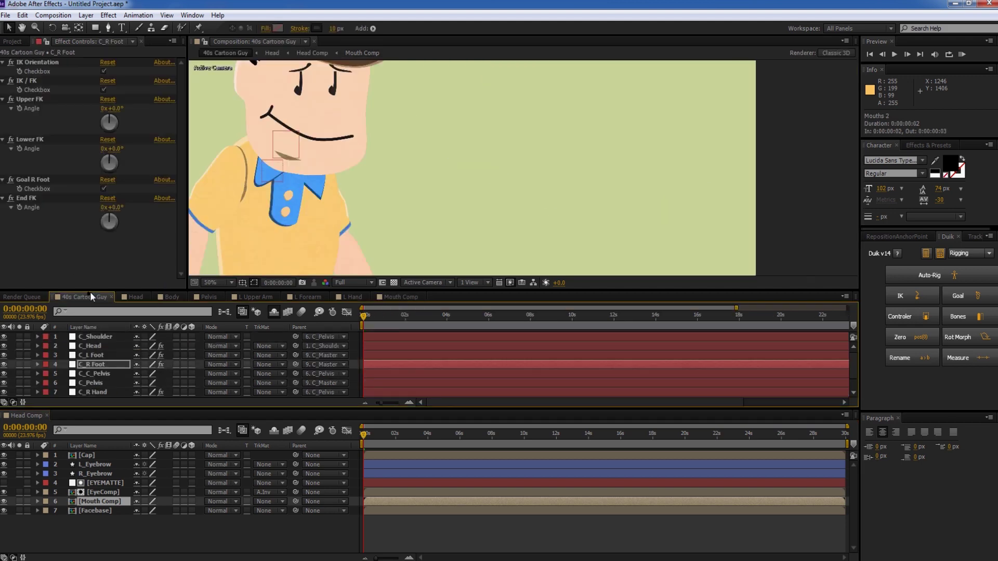
pyautogui.rightClick(506, 120)
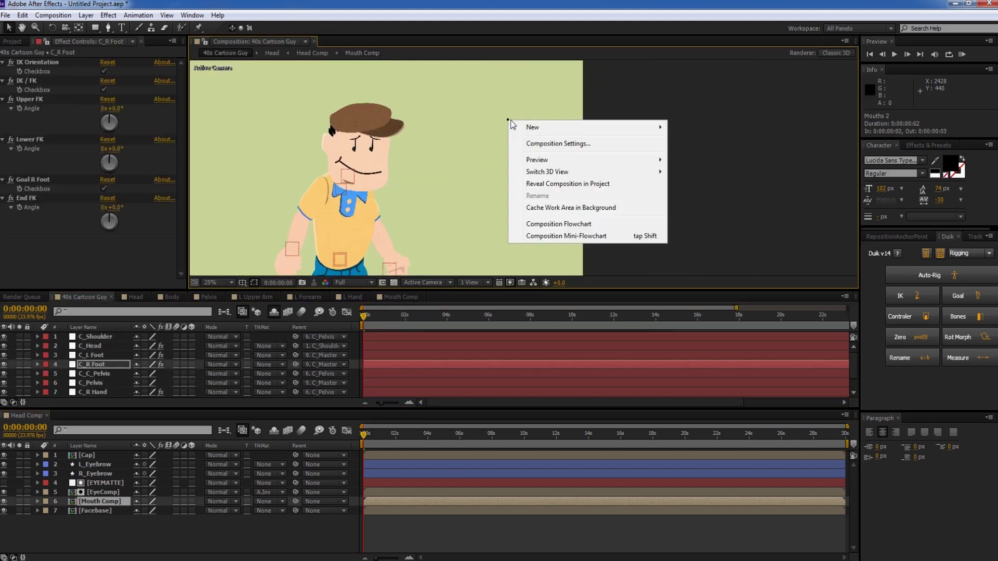
pyautogui.moveTo(549, 127)
pyautogui.click(694, 192)
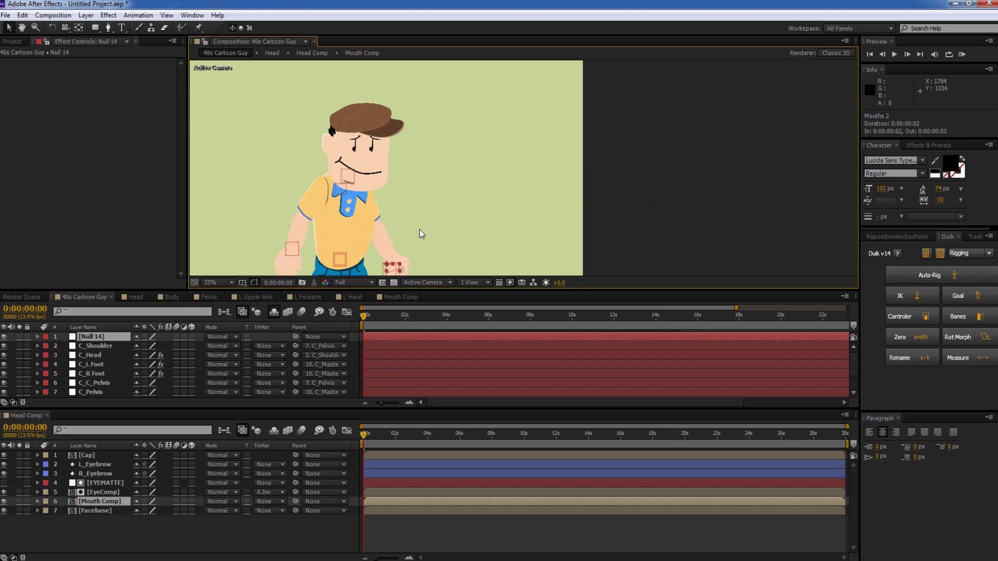
pyautogui.moveTo(396, 257); pyautogui.dragTo(473, 164)
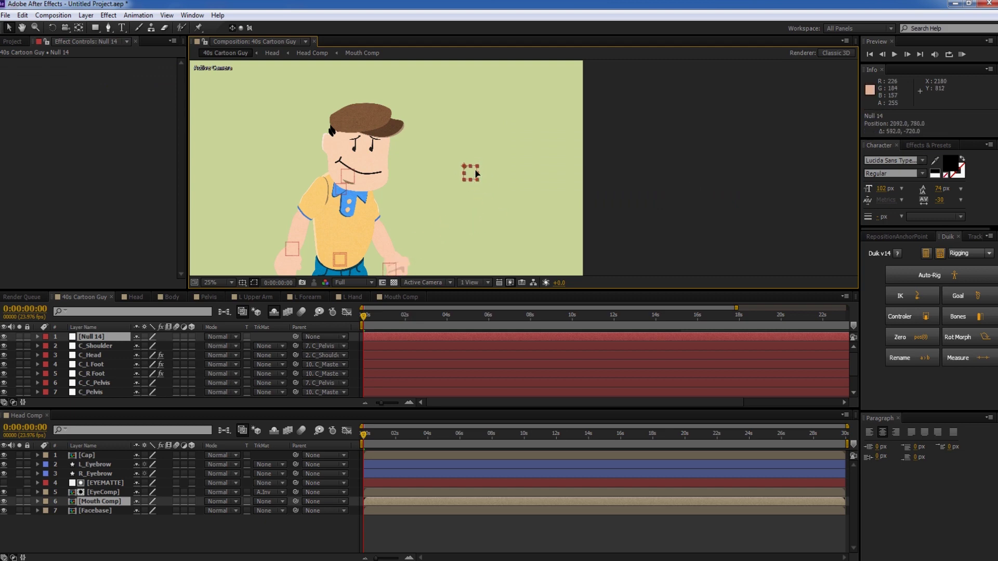
pyautogui.press('.')
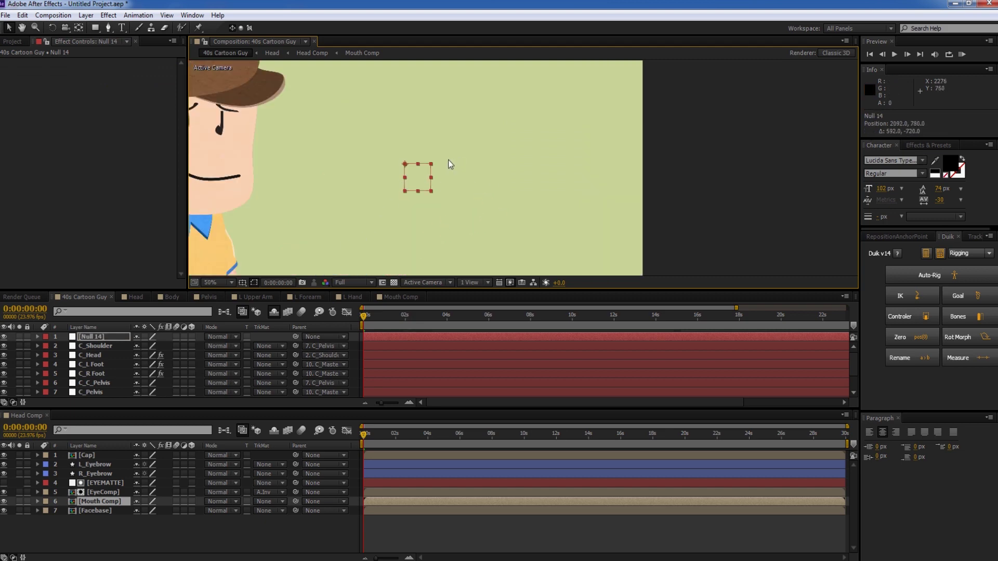
# Rename the Null 14 layer to C_Mouths
pyautogui.click(99, 337)
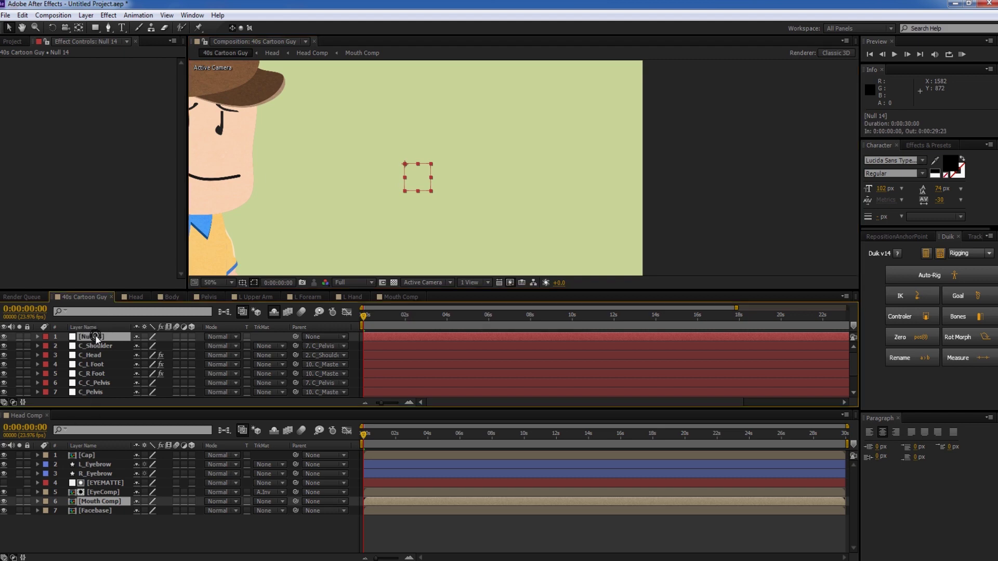
pyautogui.press('Return')
pyautogui.write('C_Mouths')
pyautogui.click(86, 346)
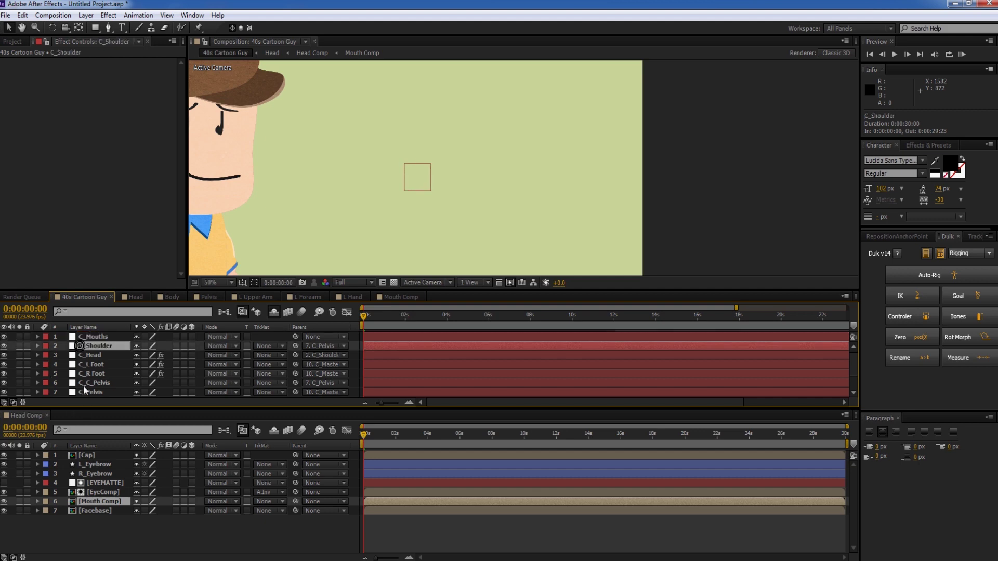
# Reveal the Position property of C_Mouths and of the Mouth Comp layer
pyautogui.click(84, 338)
pyautogui.press('p')
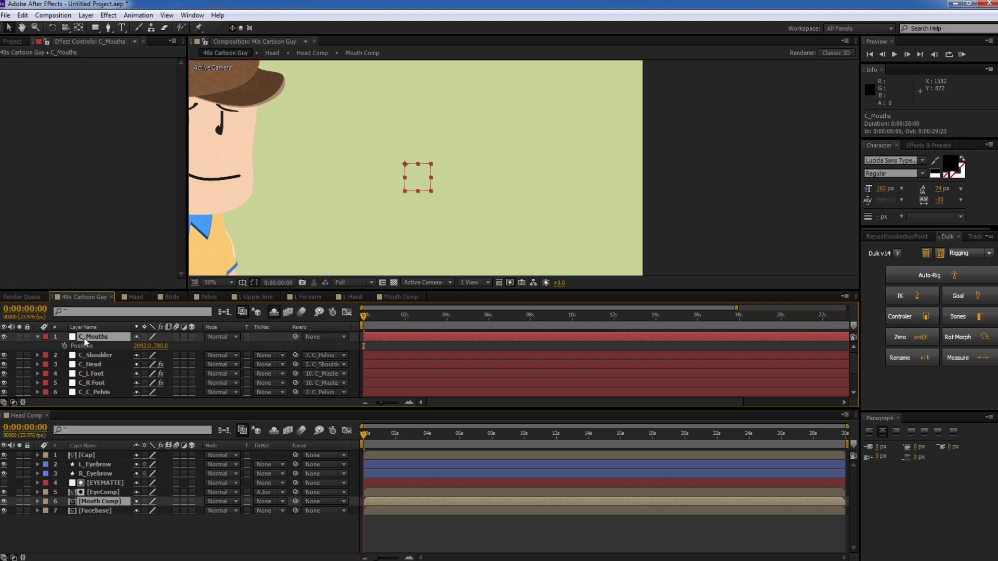
pyautogui.click(104, 500)
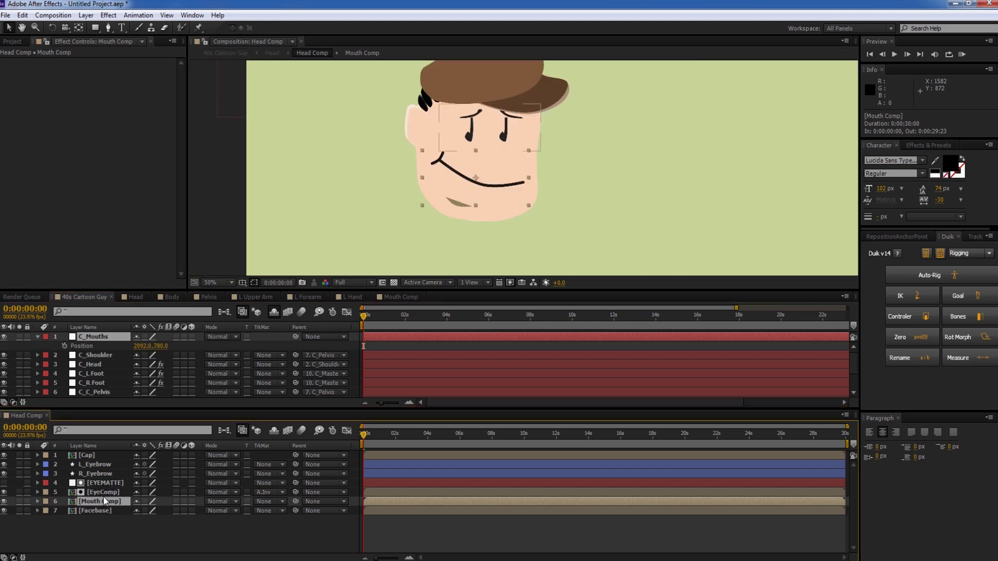
pyautogui.press('p')
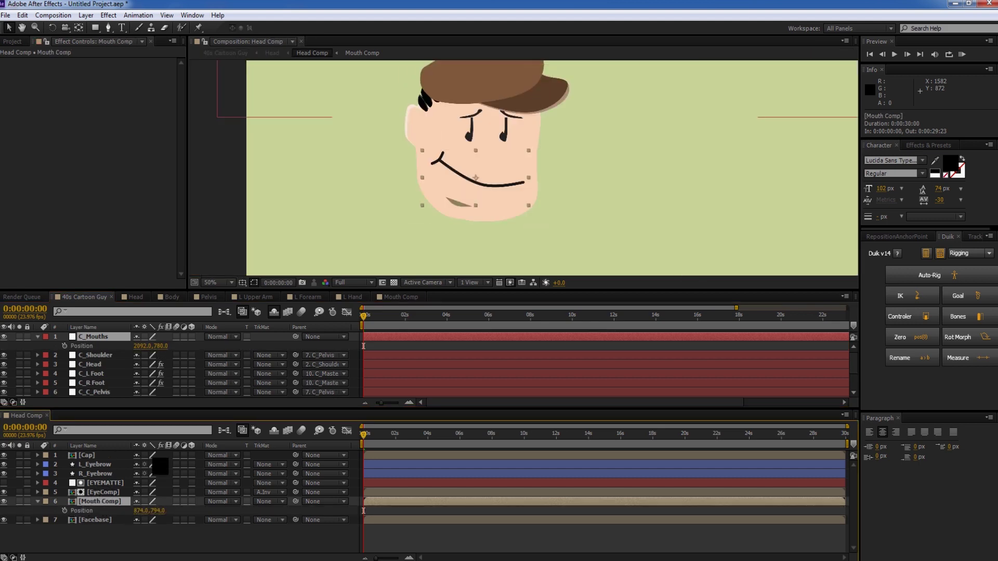
pyautogui.click(102, 337)
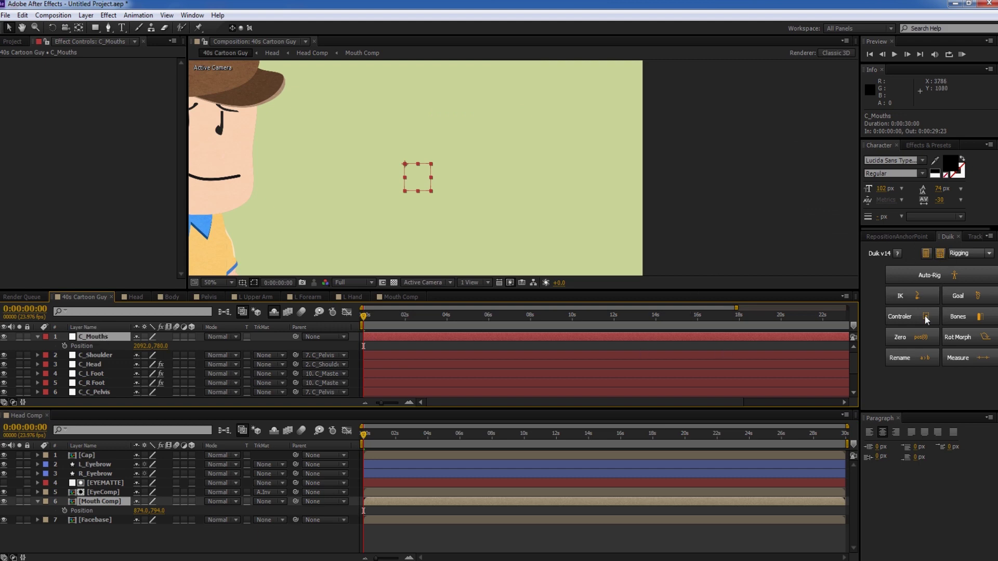
# Zero C_Mouths and the Mouth Comp layer with Duik's Zero button
pyautogui.click(909, 338)
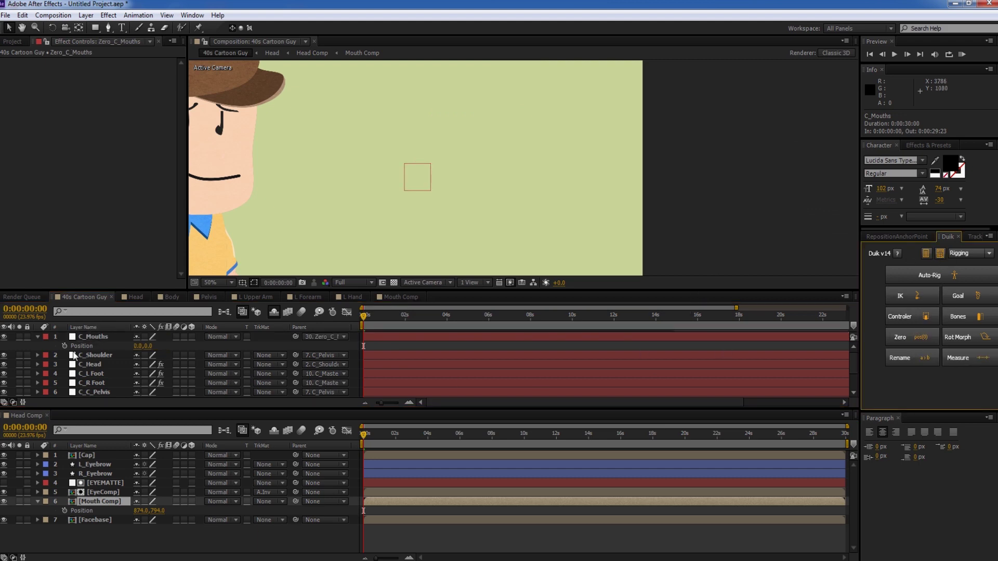
pyautogui.click(90, 509)
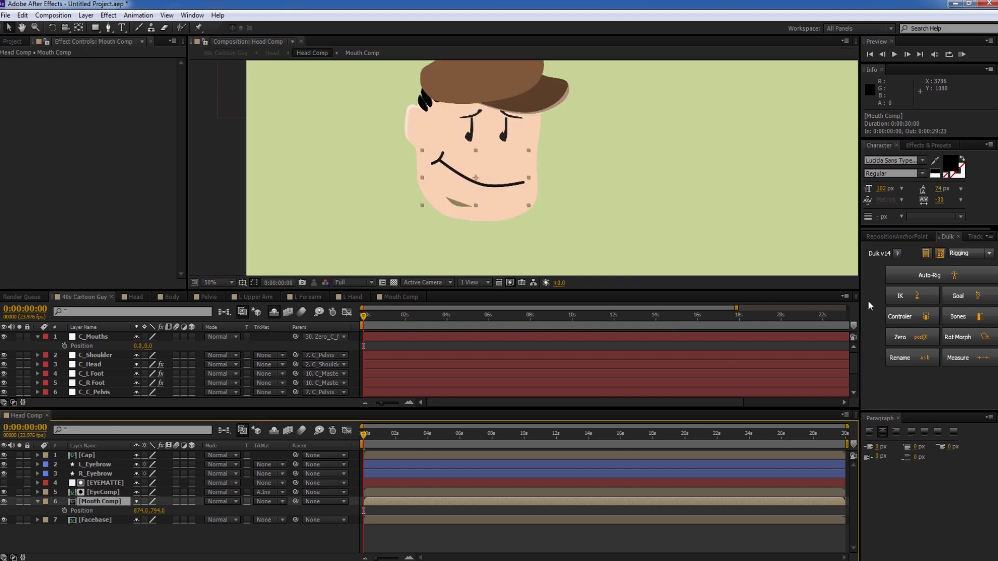
pyautogui.click(899, 338)
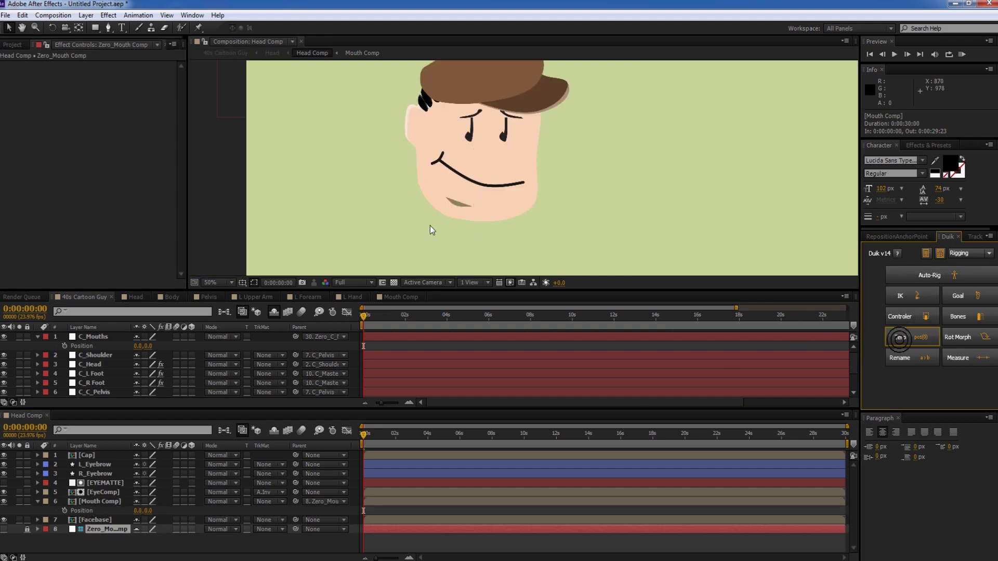
pyautogui.click(93, 500)
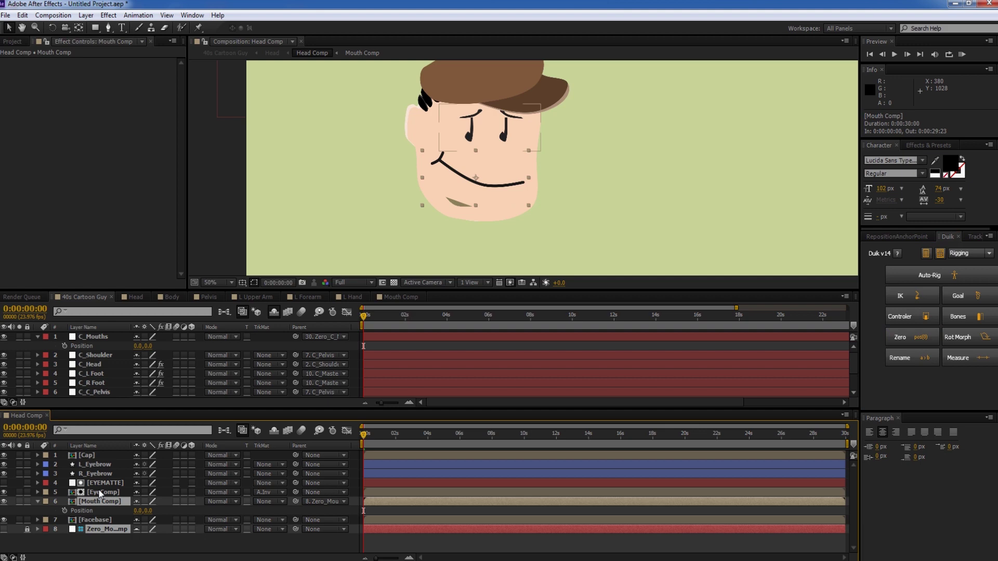
# Zoom out, show source names and pan the view to the mouth control null
pyautogui.press(',')
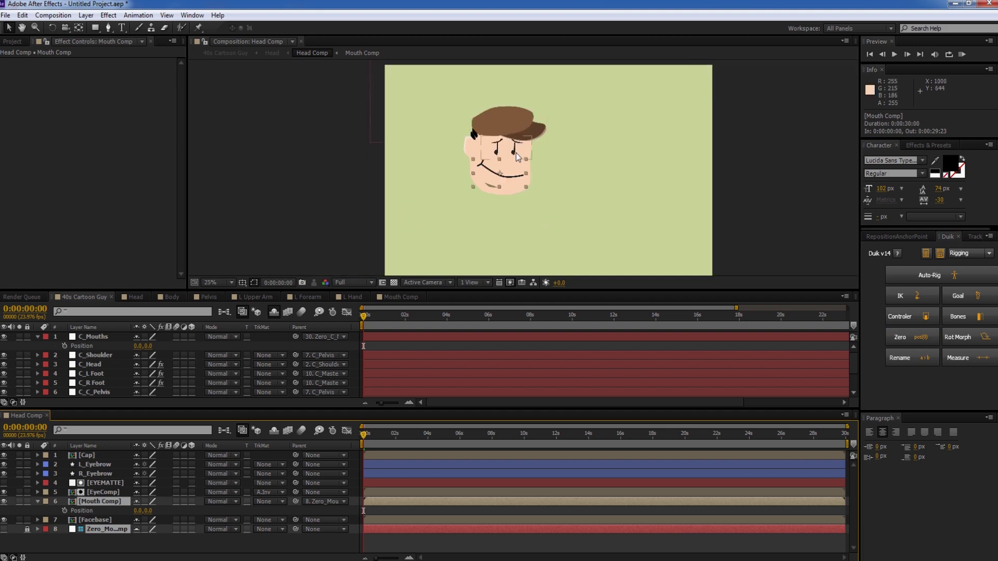
pyautogui.press(',')
pyautogui.click(128, 326)
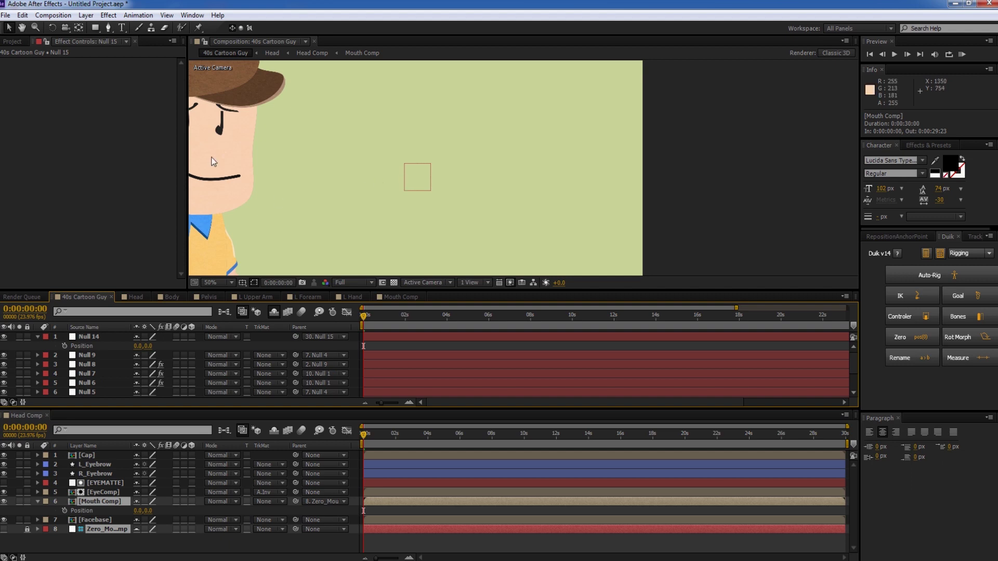
pyautogui.moveTo(381, 187); pyautogui.dragTo(504, 161)
pyautogui.click(504, 162)
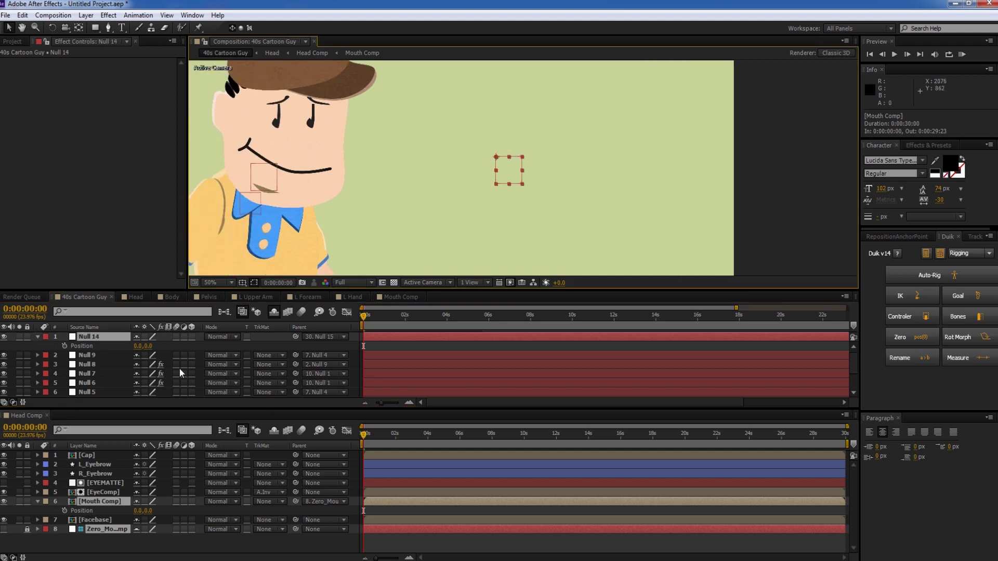
pyautogui.click(93, 502)
# Enable time remapping on Mouth Comp and link its expression to C_Mouths' X position
pyautogui.rightClick(91, 500)
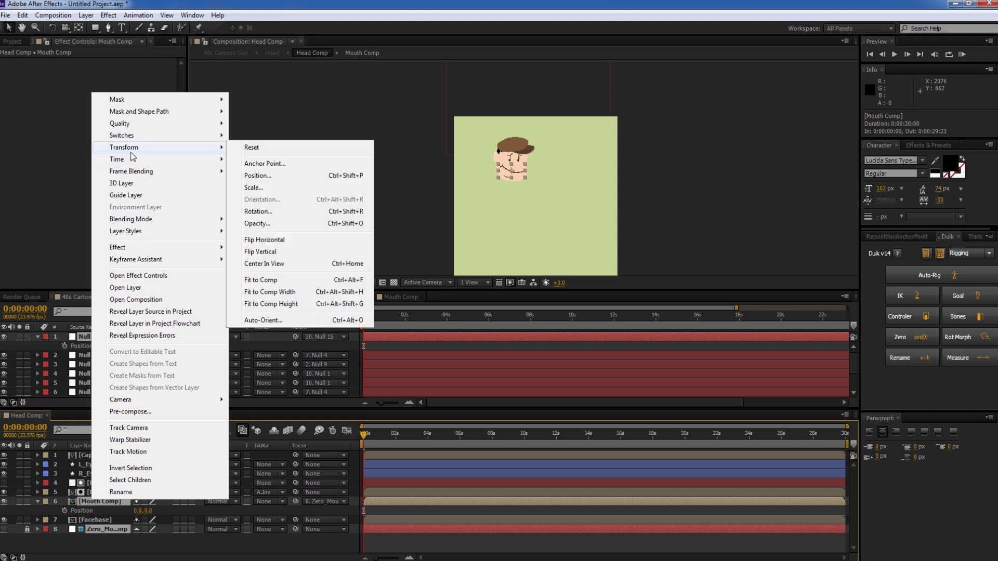
pyautogui.moveTo(165, 159)
pyautogui.click(252, 160)
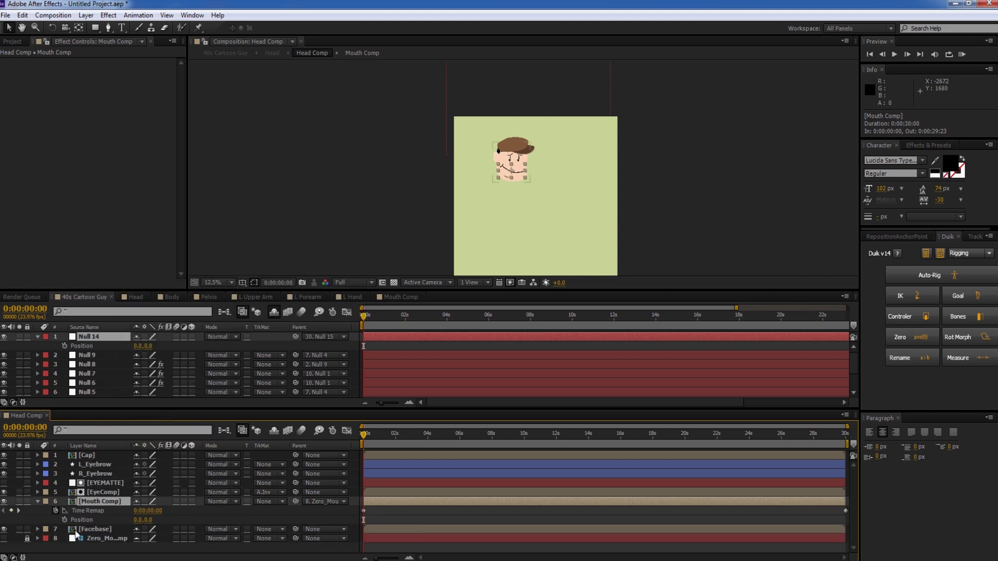
pyautogui.keyDown('alt'); pyautogui.click(55, 510); pyautogui.keyUp('alt')
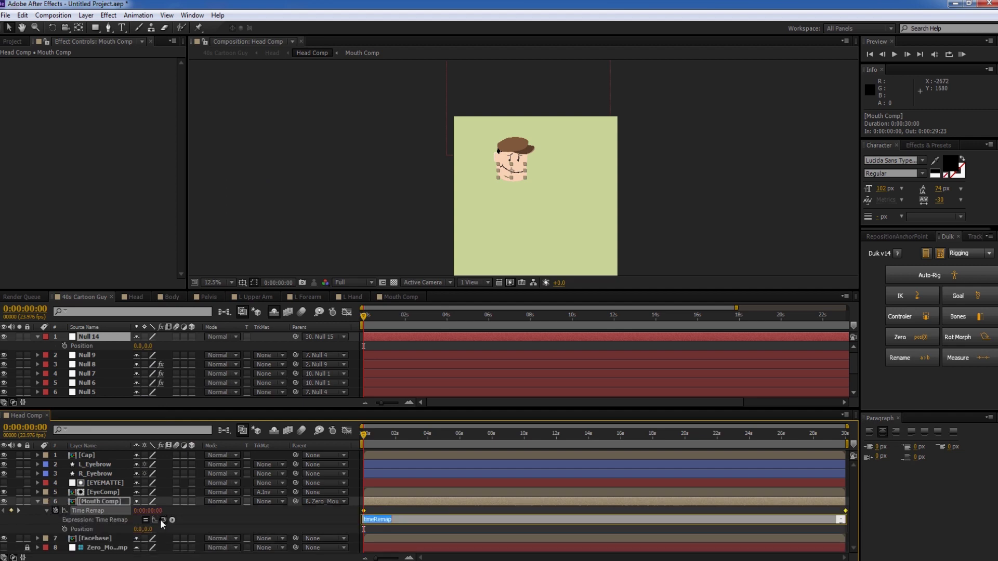
pyautogui.moveTo(160, 519); pyautogui.dragTo(88, 343)
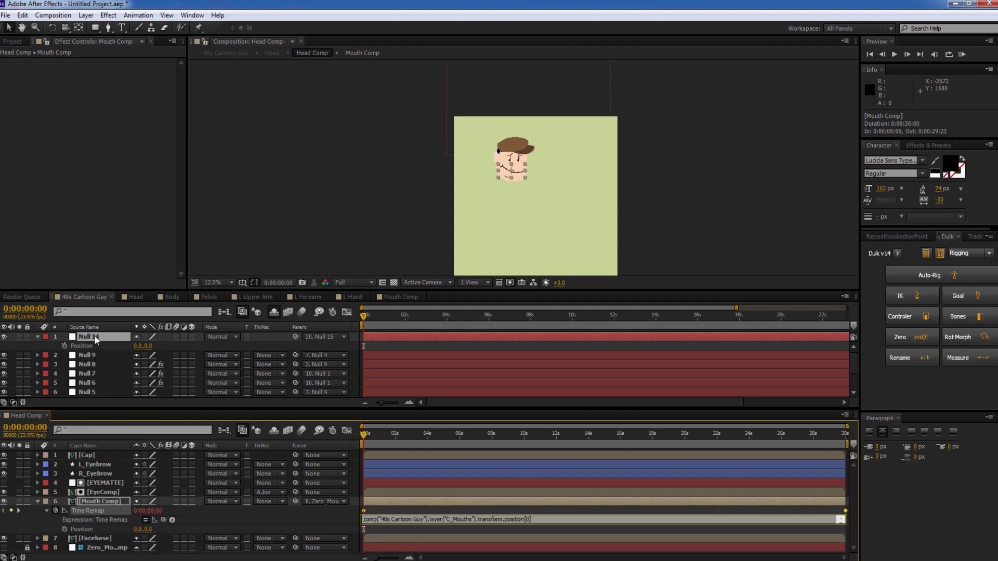
pyautogui.click(95, 335)
# Edit the expression to divide by 1000 and slide C_Mouths to test mouth switching
pyautogui.click(89, 327)
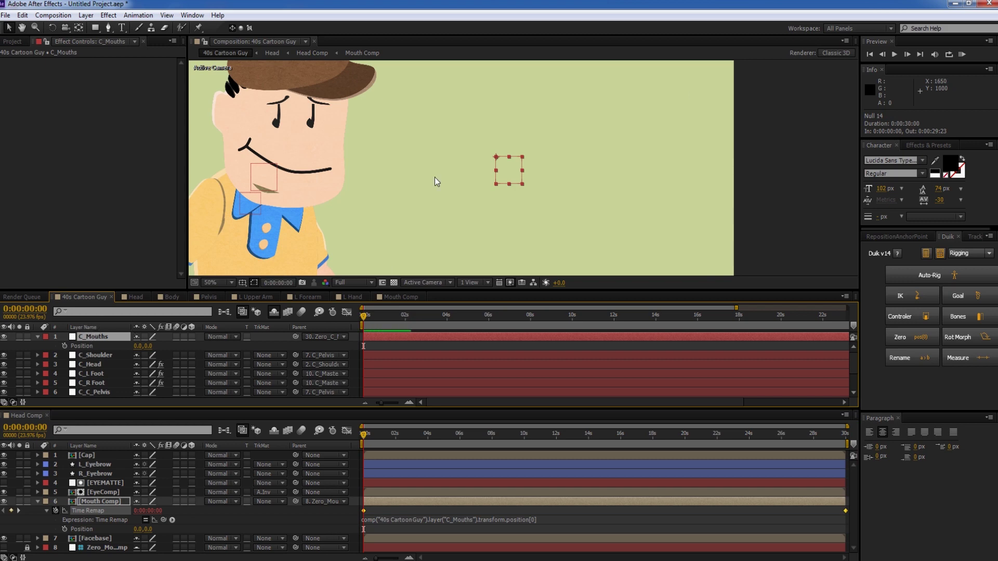
pyautogui.moveTo(503, 172)
pyautogui.mouseDown()
pyautogui.moveTo(543, 171)
pyautogui.moveTo(502, 175)
pyautogui.moveTo(510, 167)
pyautogui.moveTo(497, 165)
pyautogui.moveTo(509, 167)
pyautogui.mouseUp()
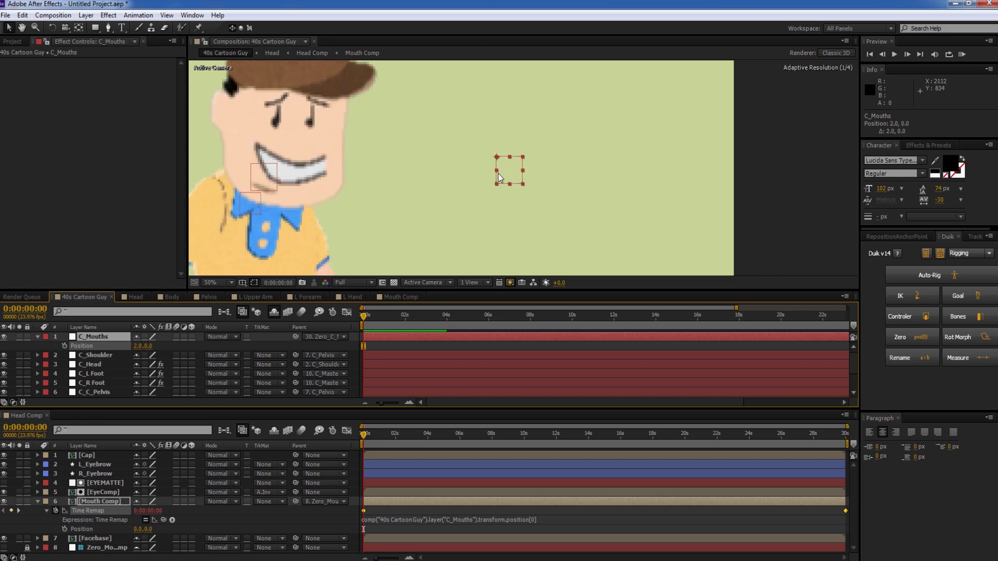
pyautogui.click(564, 521)
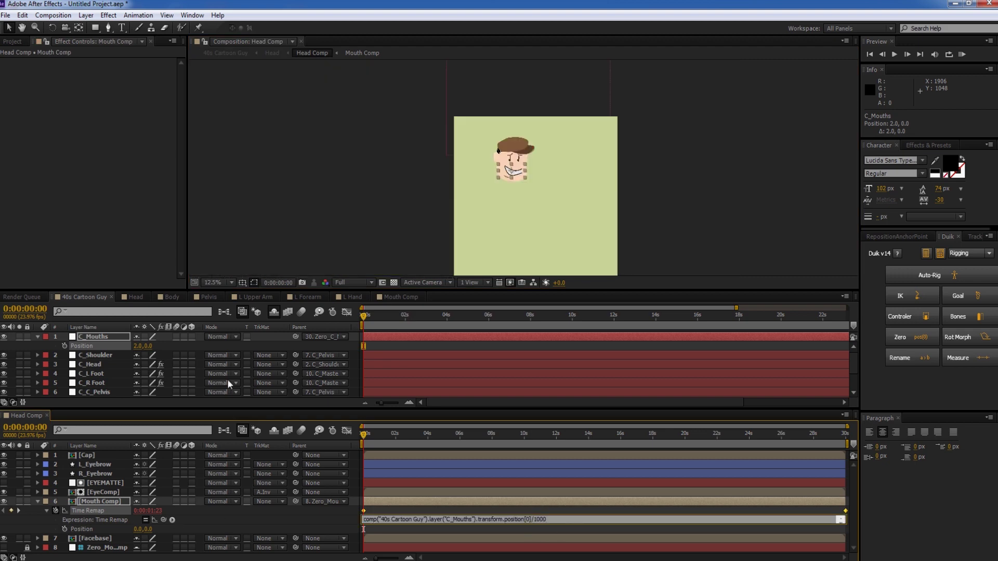
pyautogui.click(136, 401)
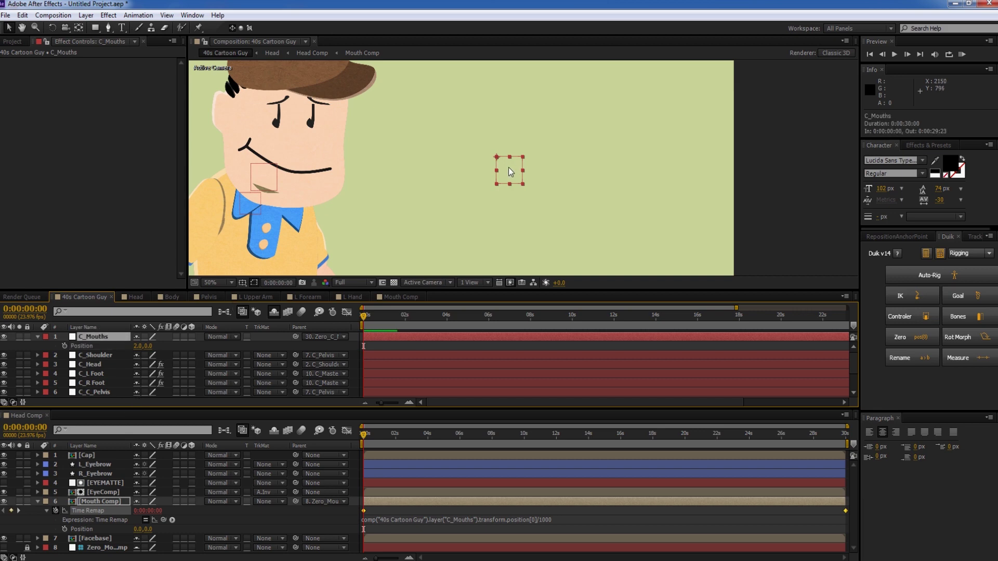
pyautogui.moveTo(508, 167)
pyautogui.mouseDown()
pyautogui.moveTo(566, 167)
pyautogui.moveTo(514, 165)
pyautogui.moveTo(566, 162)
pyautogui.moveTo(526, 162)
pyautogui.mouseUp()
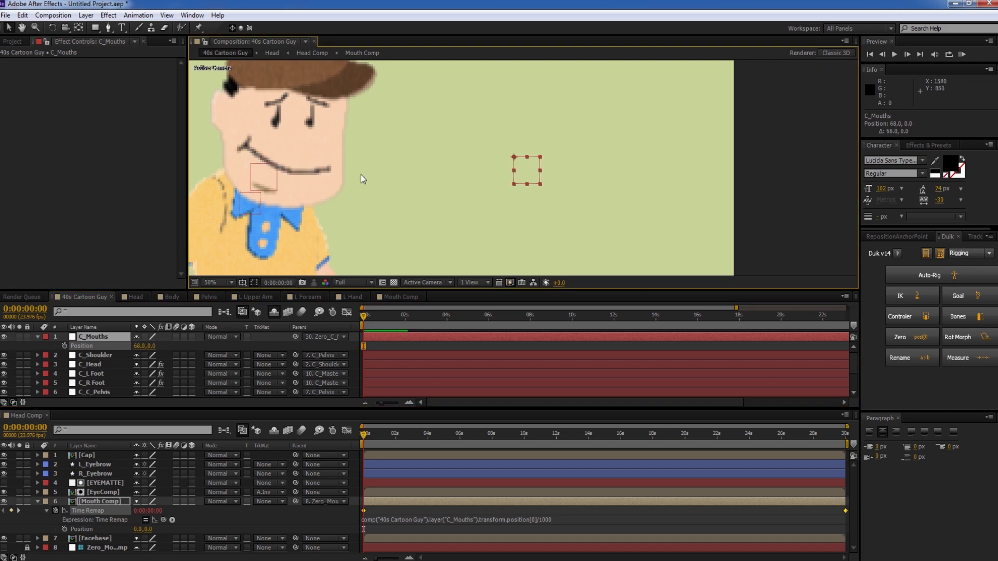
pyautogui.scroll(-1, 284, 136)
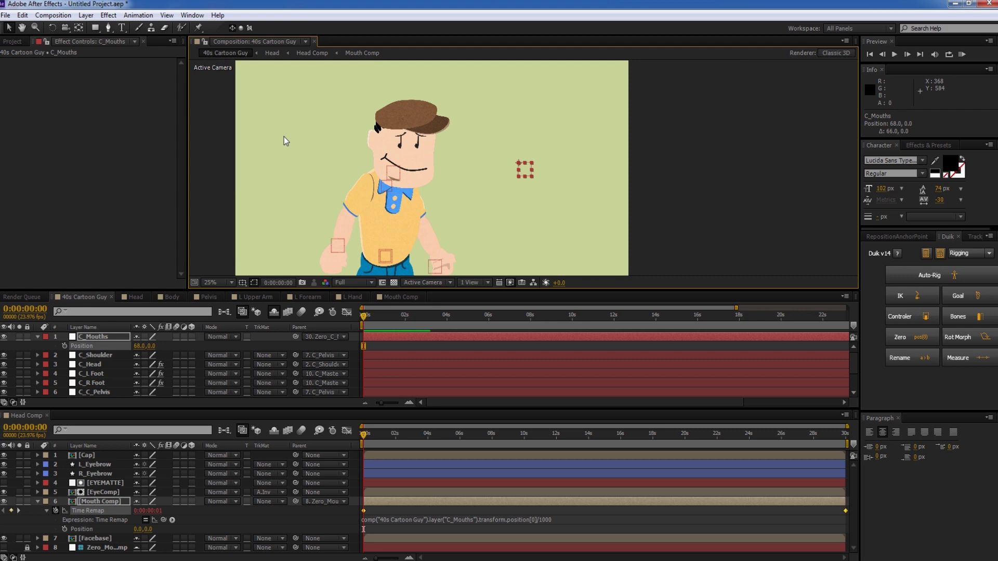
pyautogui.scroll(1, 284, 137)
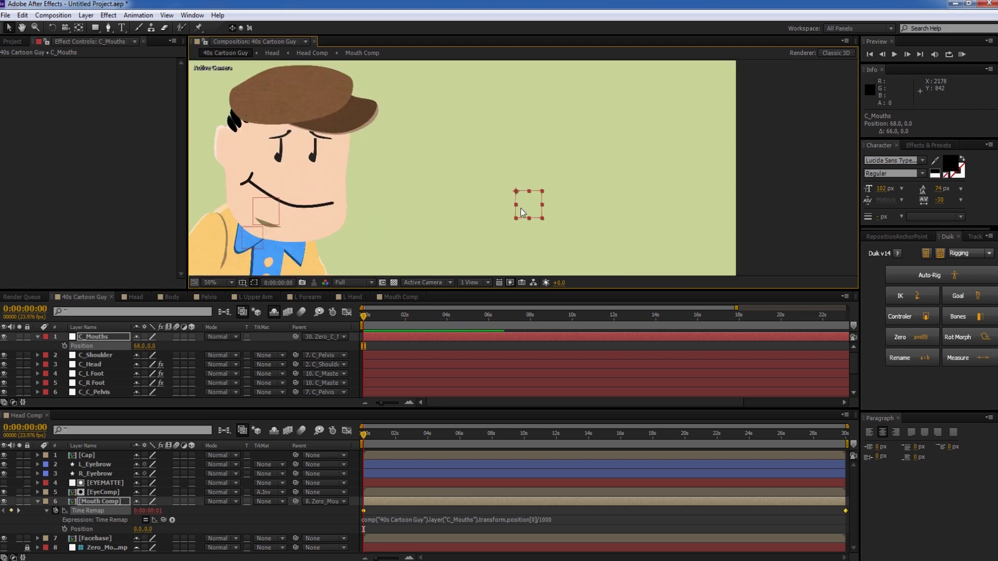
pyautogui.rightClick(553, 102)
# Add a new null object and place it up and right of the head
pyautogui.moveTo(702, 108)
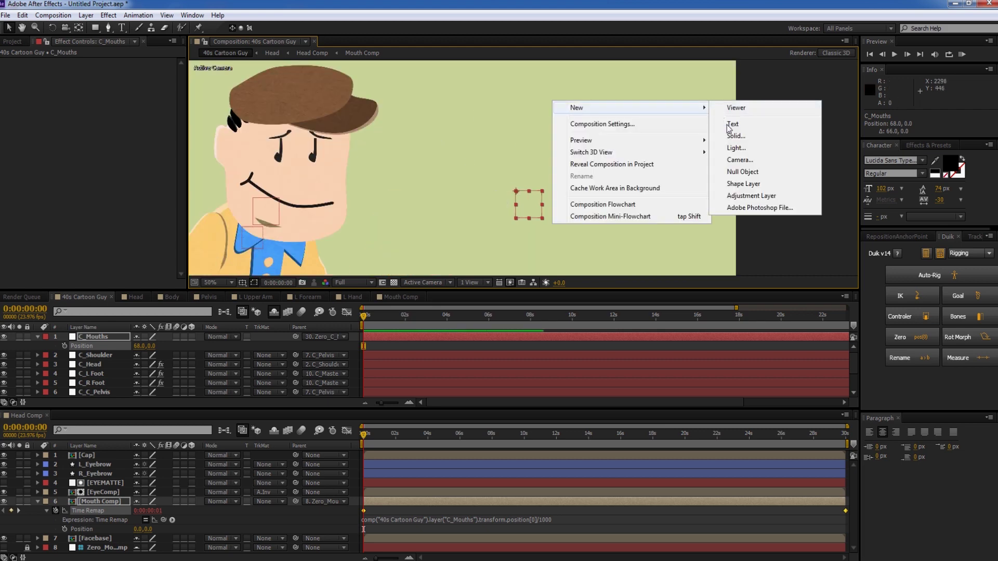
pyautogui.click(742, 171)
pyautogui.scroll(-2, 261, 204)
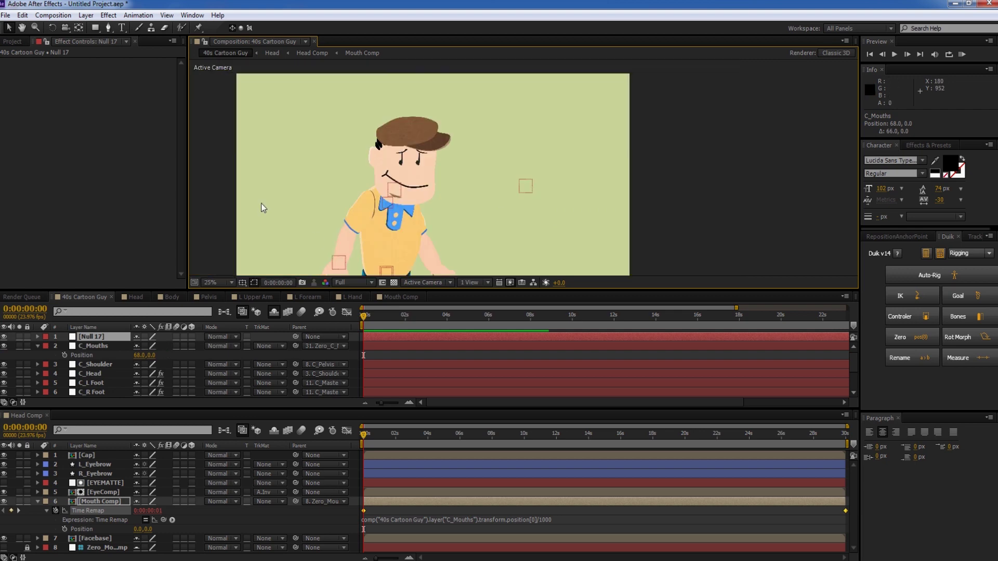
pyautogui.press(',')
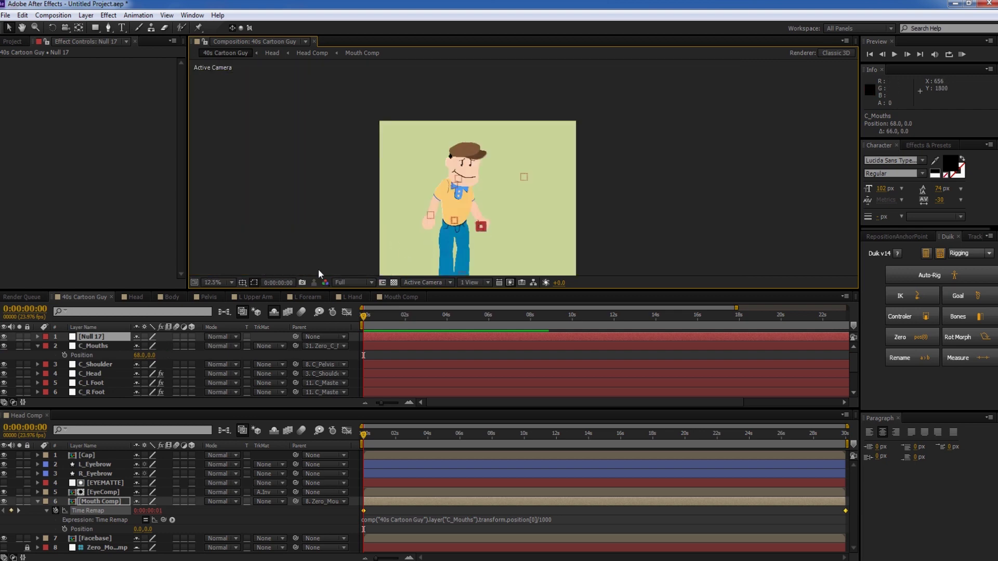
pyautogui.scroll(2, 435, 244)
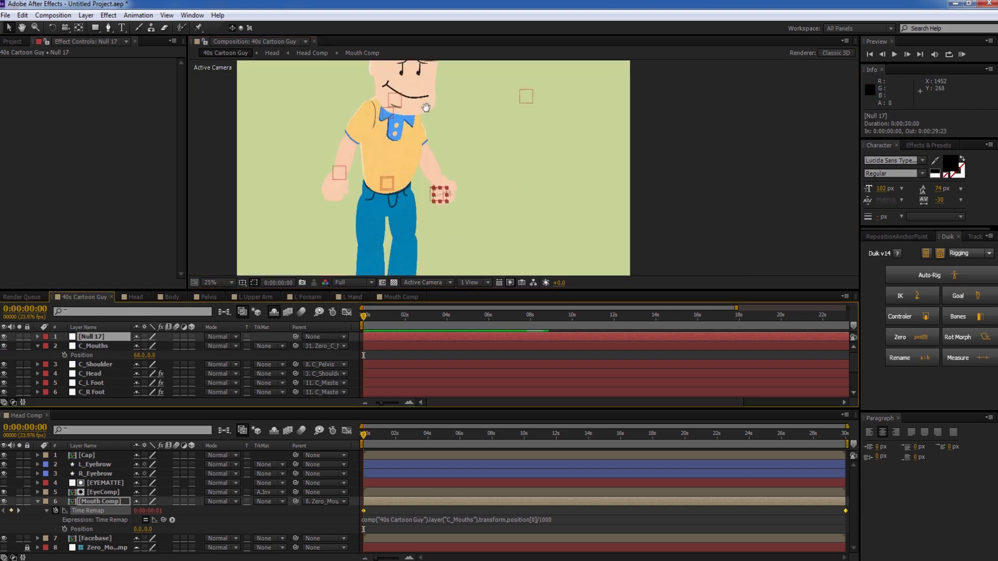
pyautogui.moveTo(442, 209)
pyautogui.mouseDown()
pyautogui.moveTo(471, 166)
pyautogui.moveTo(486, 110)
pyautogui.mouseUp()
pyautogui.moveTo(535, 71); pyautogui.dragTo(472, 136)
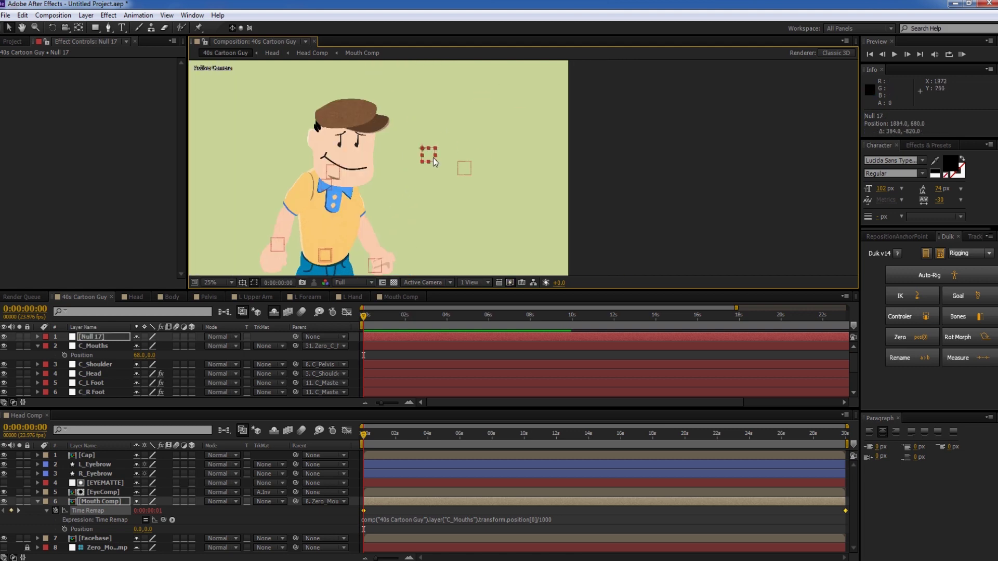
pyautogui.moveTo(419, 163); pyautogui.dragTo(455, 148)
# Duplicate the null and place the copy to the right of the first
pyautogui.hotkey('ctrl', 'd')
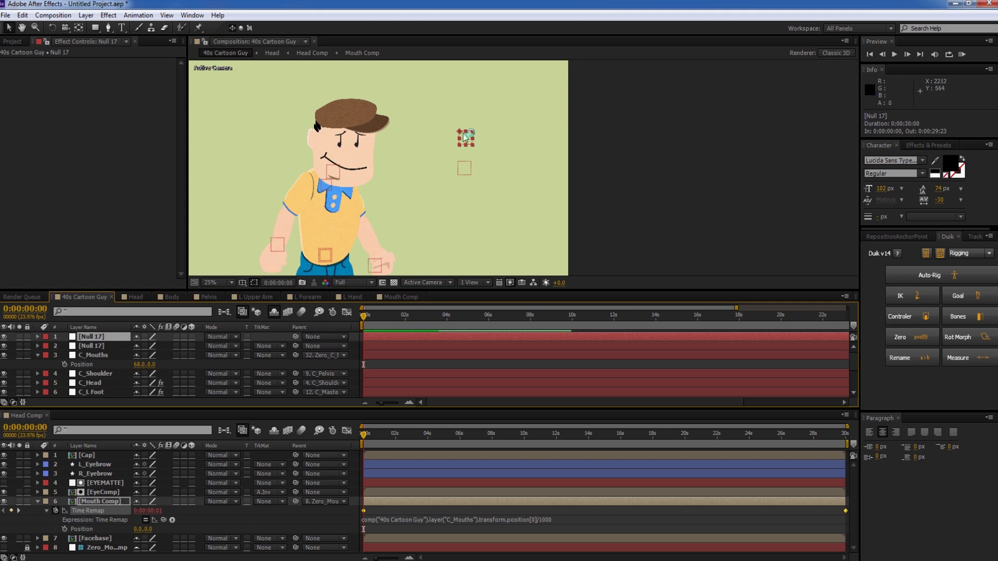
pyautogui.moveTo(460, 147); pyautogui.dragTo(492, 148)
pyautogui.click(99, 346)
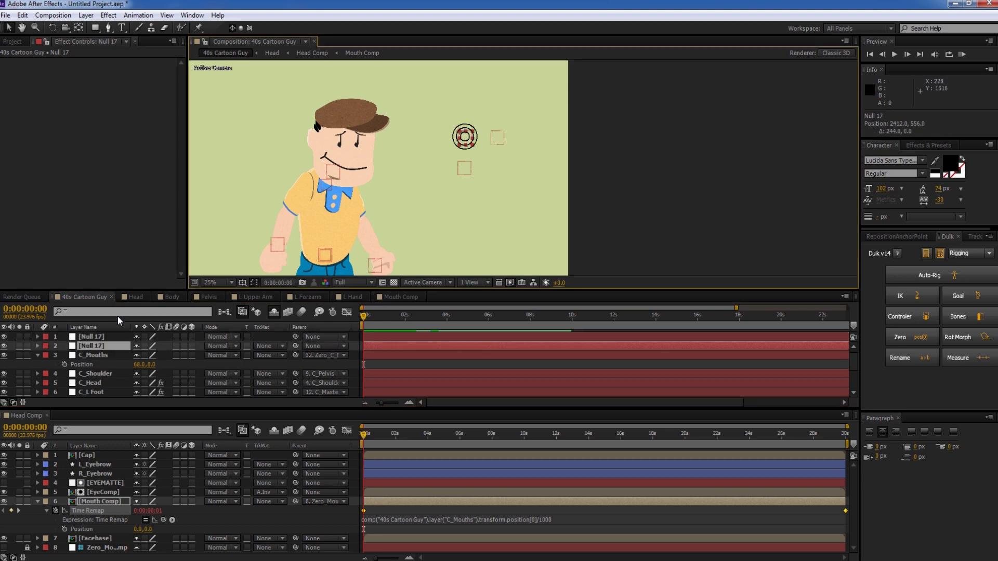
pyautogui.doubleClick(101, 346)
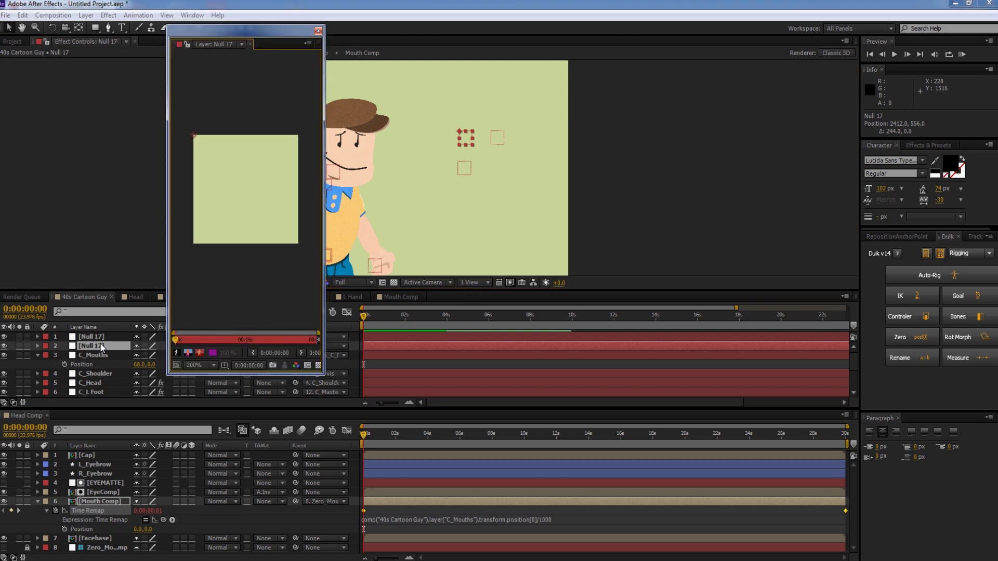
pyautogui.click(318, 31)
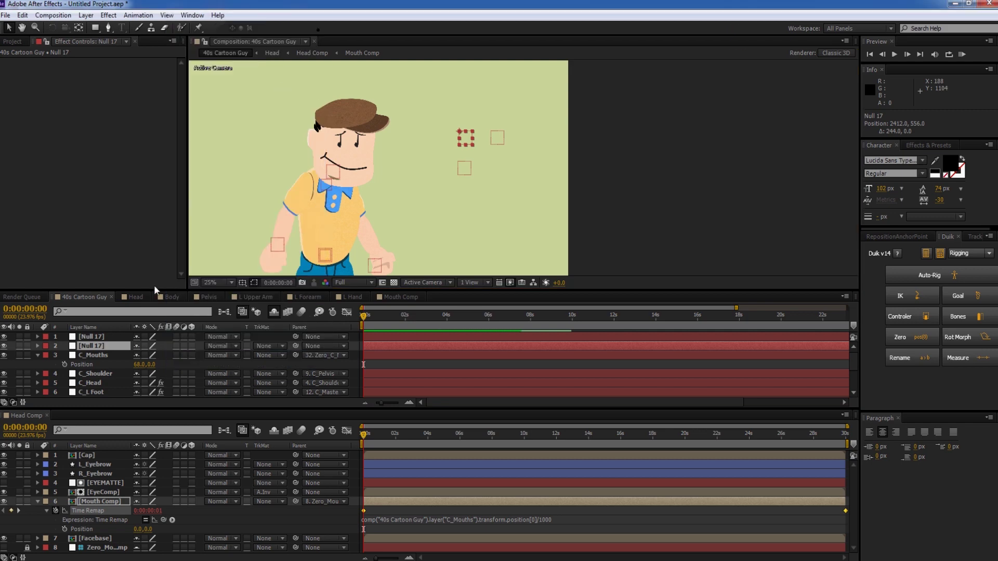
# Rename the second null C_Pupils and begin renaming the first null
pyautogui.click(101, 347)
pyautogui.press('Return')
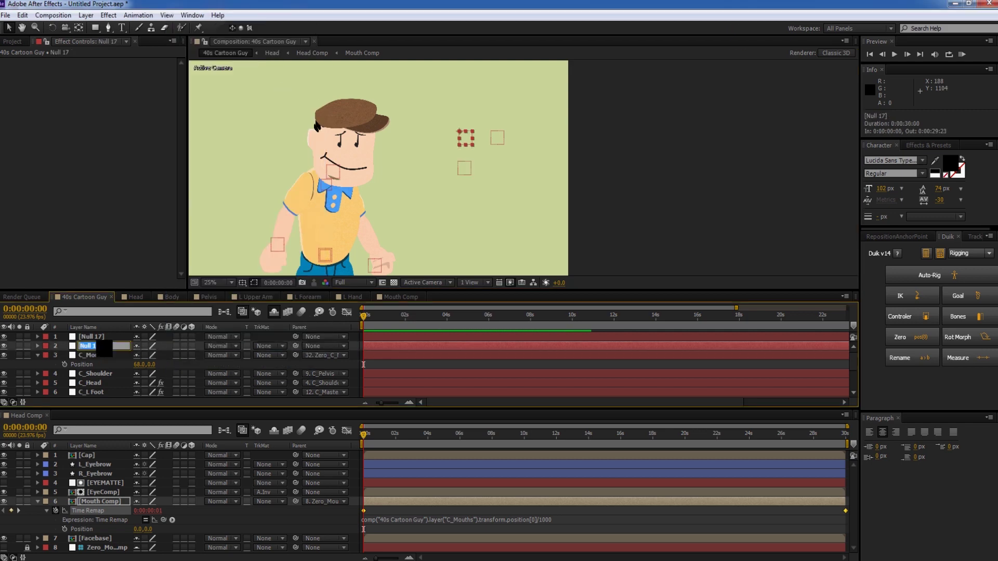
pyautogui.write('C_Pupils')
pyautogui.click(93, 337)
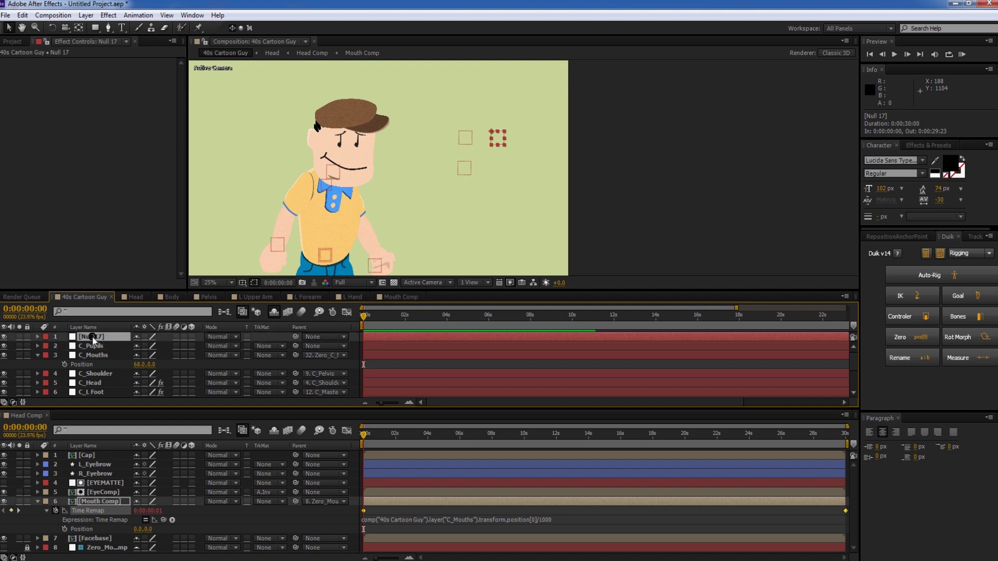
pyautogui.press('Return')
# Name the first null C_Eyebrows and reveal C_Pupils' Position
pyautogui.write('C_Eyebrows')
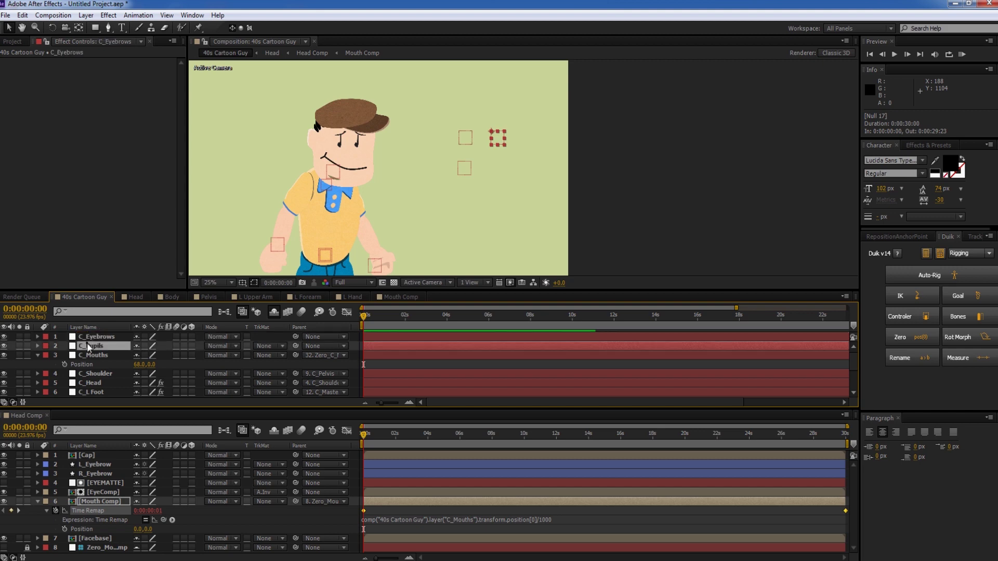
pyautogui.click(99, 346)
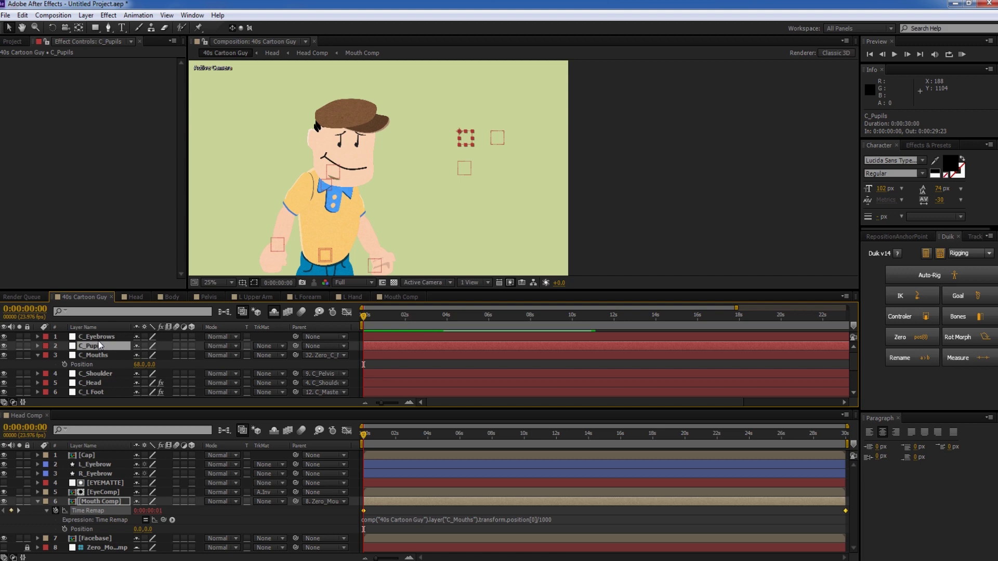
pyautogui.press('p')
pyautogui.click(102, 473)
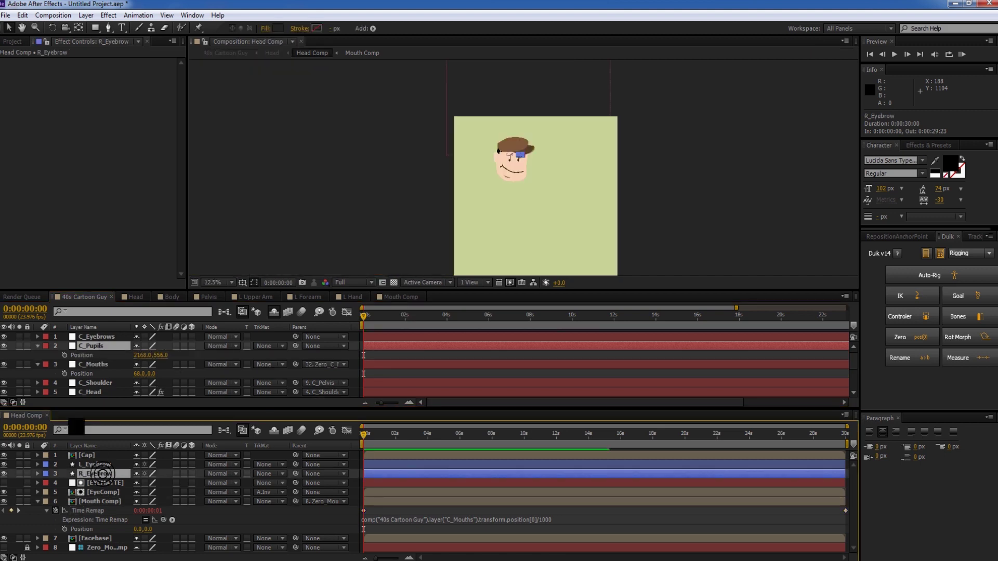
pyautogui.click(86, 345)
pyautogui.keyDown('ctrl'); pyautogui.click(92, 337); pyautogui.keyUp('ctrl')
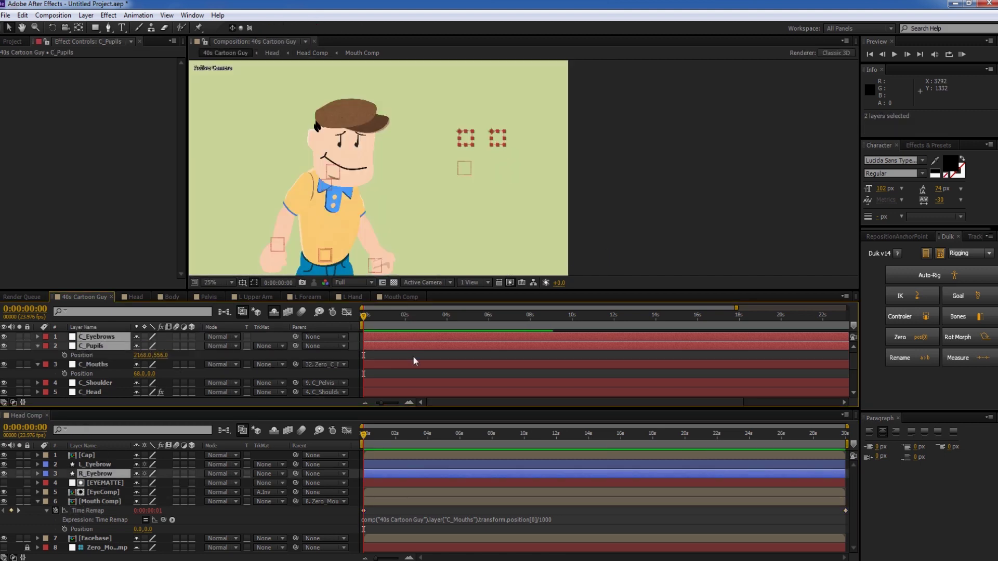
pyautogui.click(98, 364)
pyautogui.click(98, 345)
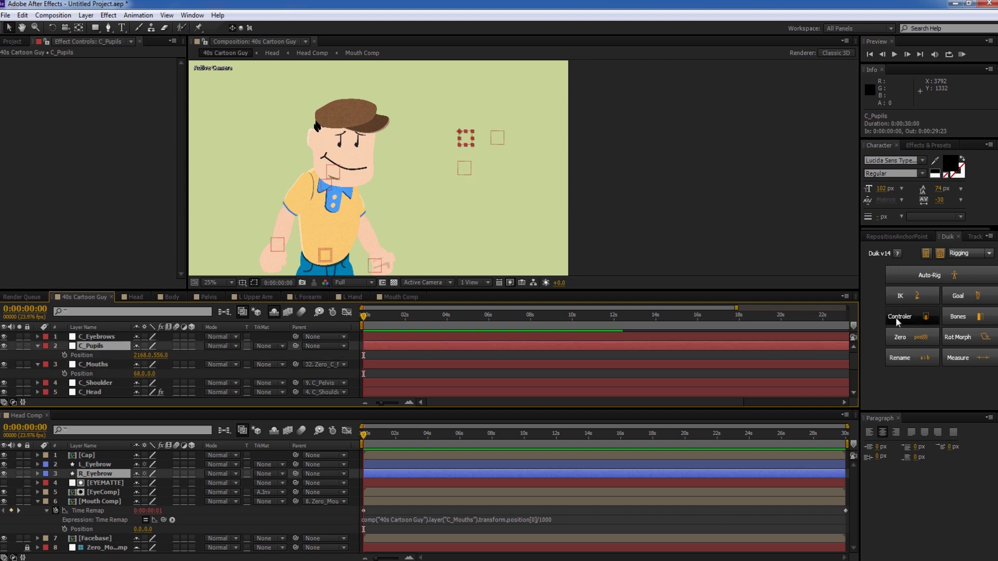
# Zero C_Pupils and C_Eyebrows under parent nulls, then check C_Eyebrows' Position and Rotation
pyautogui.click(900, 337)
pyautogui.click(104, 336)
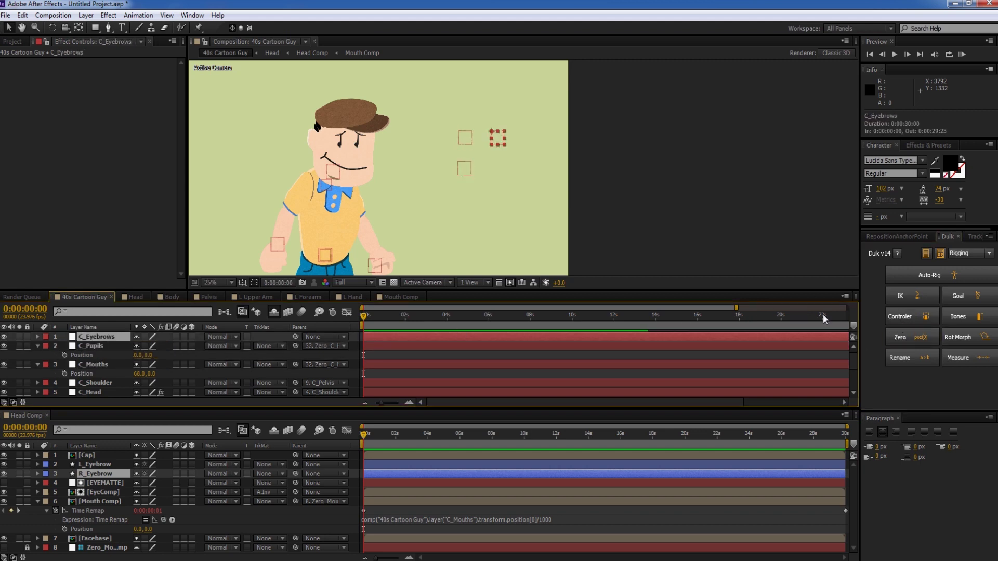
pyautogui.click(904, 337)
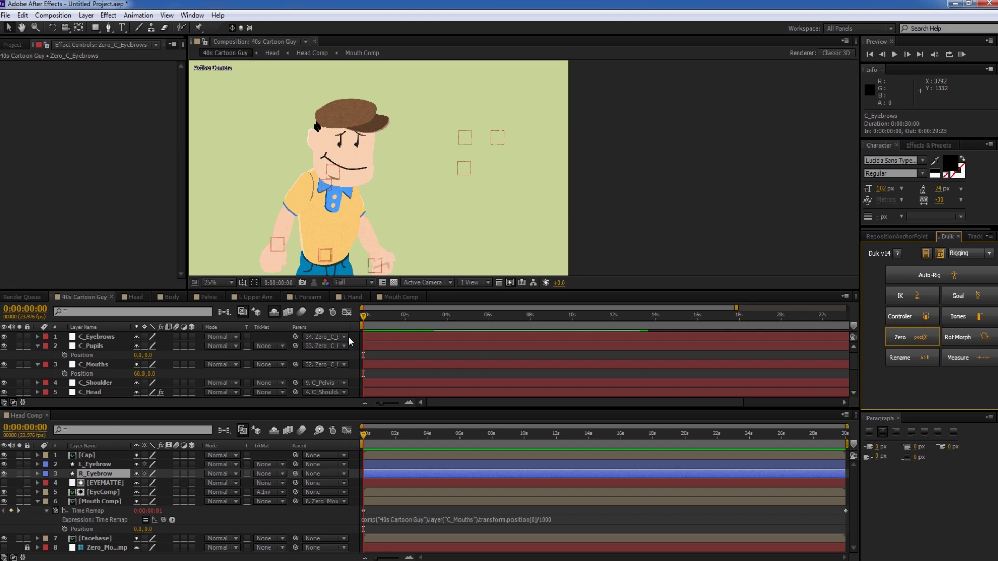
pyautogui.click(98, 337)
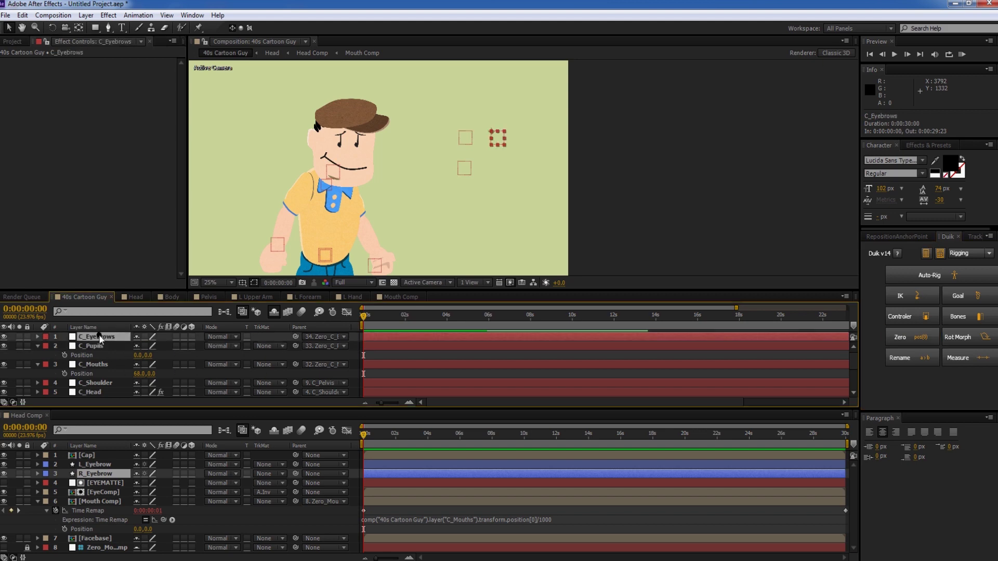
pyautogui.press('p')
pyautogui.hotkey('shift', 'r')
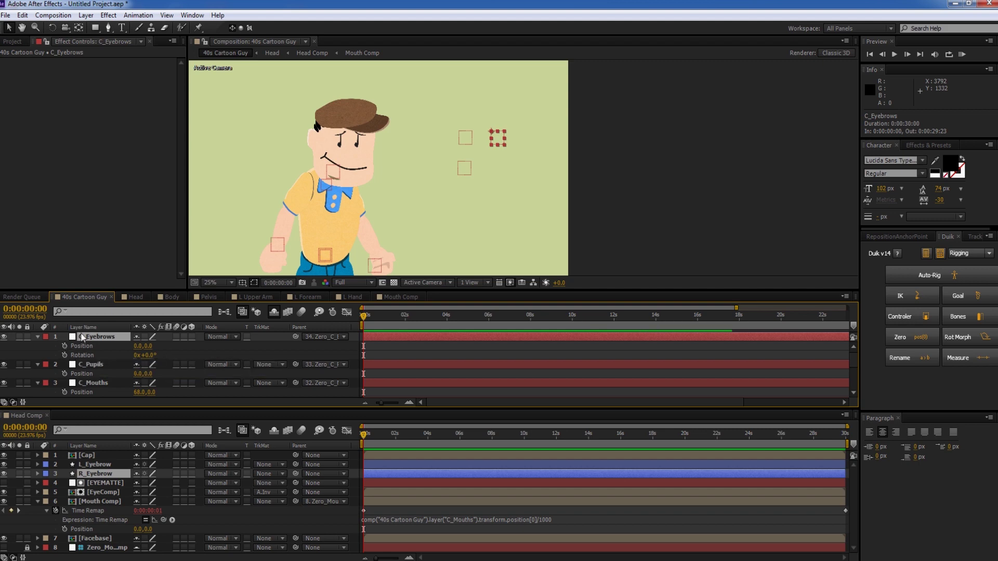
pyautogui.click(96, 364)
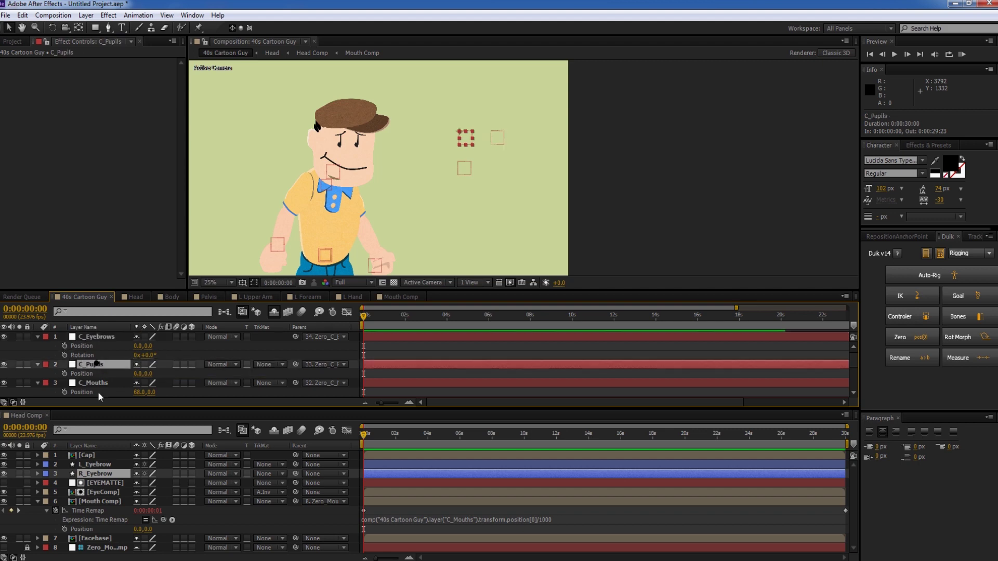
# Reveal the Position and Rotation properties on both the L_Eyebrow and R_Eyebrow layers
pyautogui.click(91, 470)
pyautogui.click(95, 465)
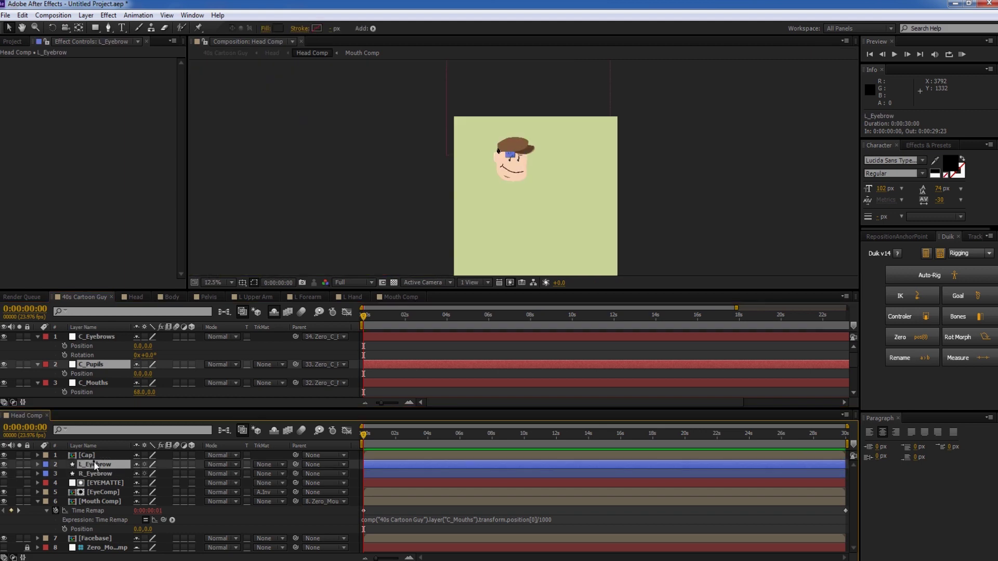
pyautogui.press('p')
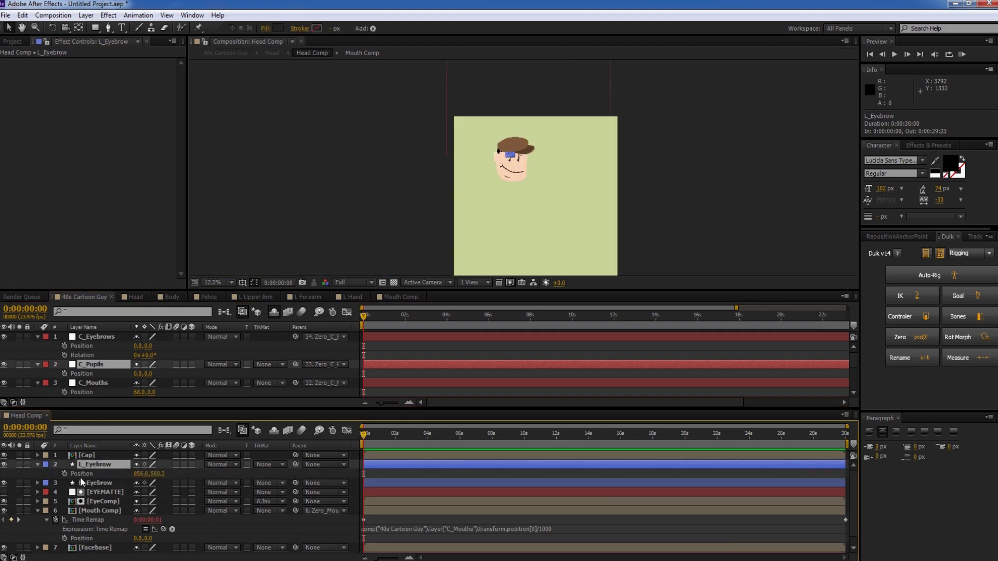
pyautogui.hotkey('shift', 'r')
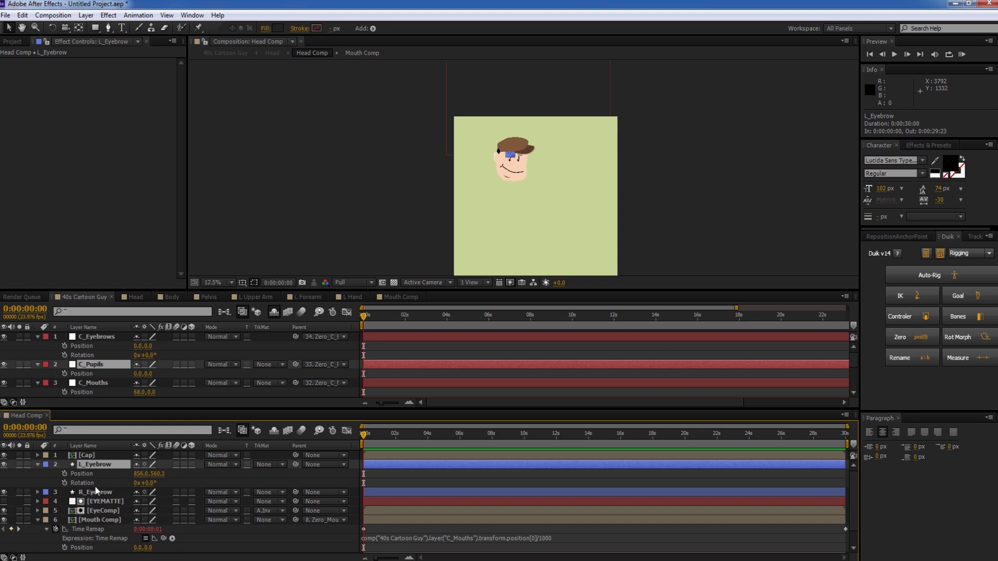
pyautogui.click(94, 492)
pyautogui.press('p')
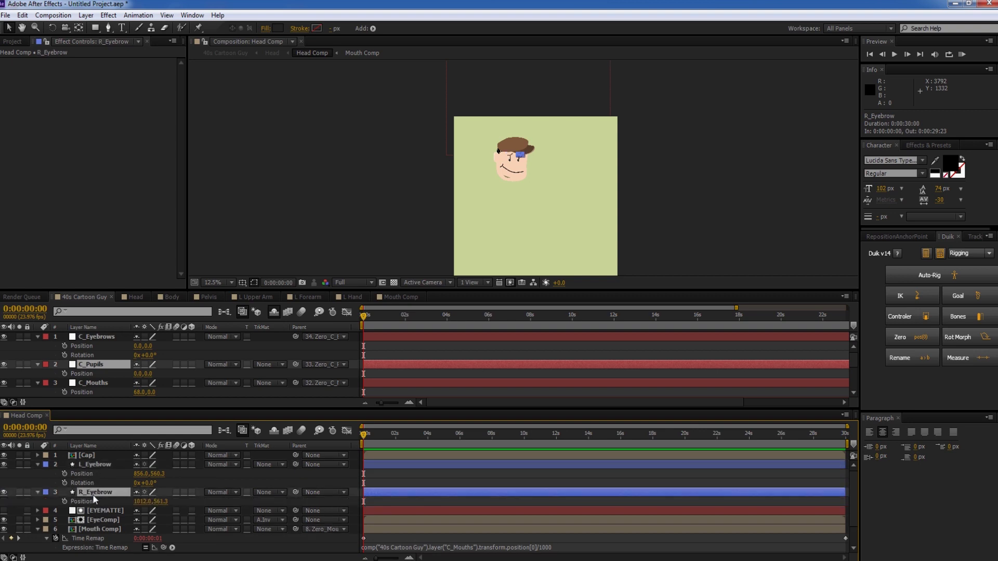
pyautogui.hotkey('shift', 'r')
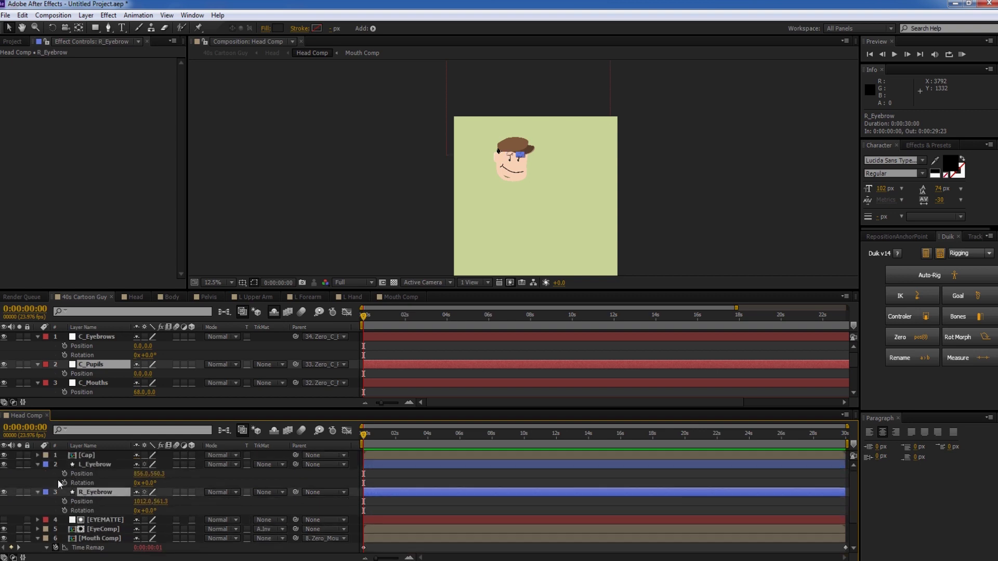
# Give L_Eyebrow and R_Eyebrow each a zero parent null
pyautogui.click(86, 466)
pyautogui.click(899, 336)
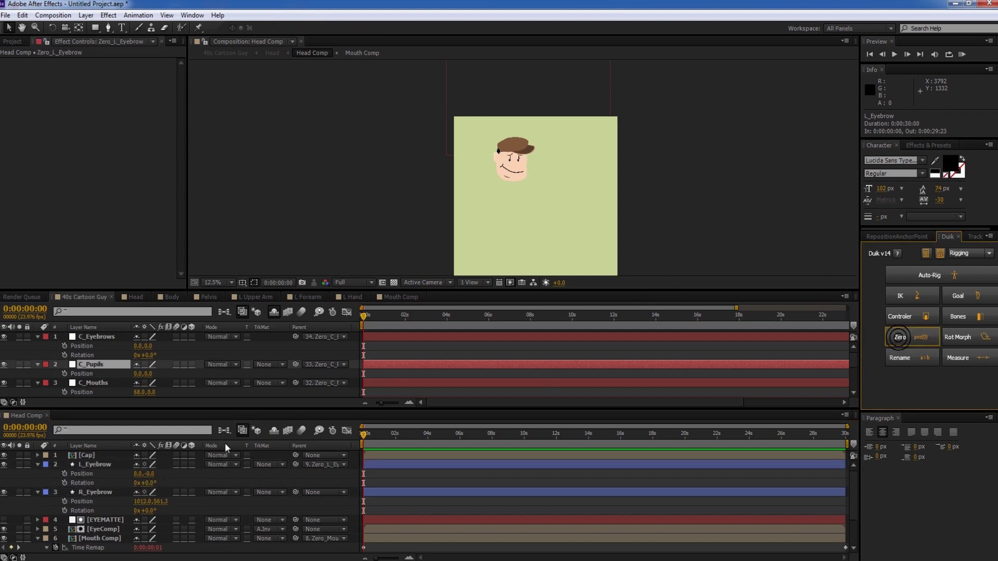
pyautogui.click(95, 493)
pyautogui.click(900, 337)
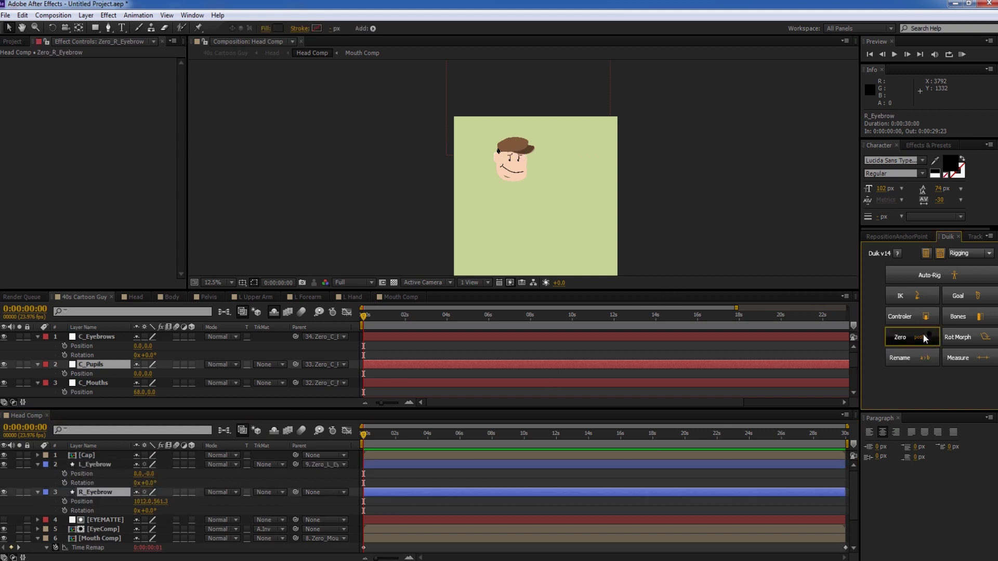
# Link both eyebrows' Position and Rotation expressions to C_Eyebrows' position and rotation
pyautogui.click(104, 465)
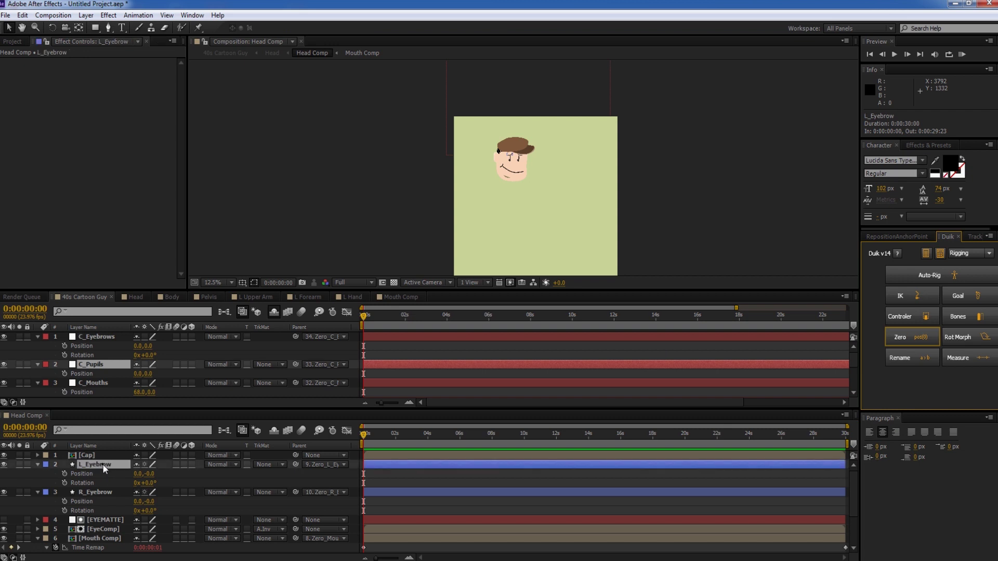
pyautogui.keyDown('alt'); pyautogui.click(65, 474); pyautogui.keyUp('alt')
pyautogui.moveTo(164, 482); pyautogui.dragTo(95, 346)
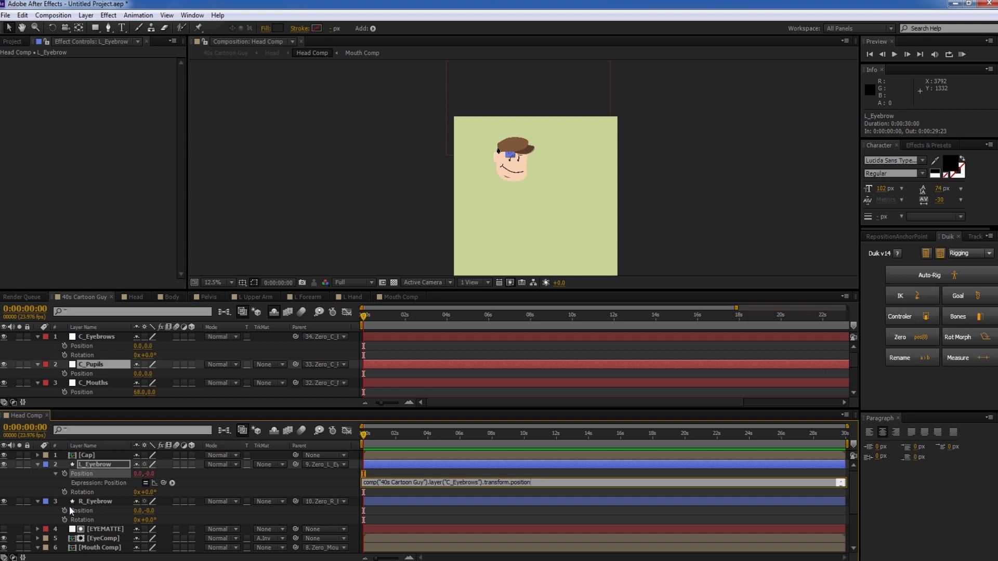
pyautogui.keyDown('alt'); pyautogui.click(65, 510); pyautogui.keyUp('alt')
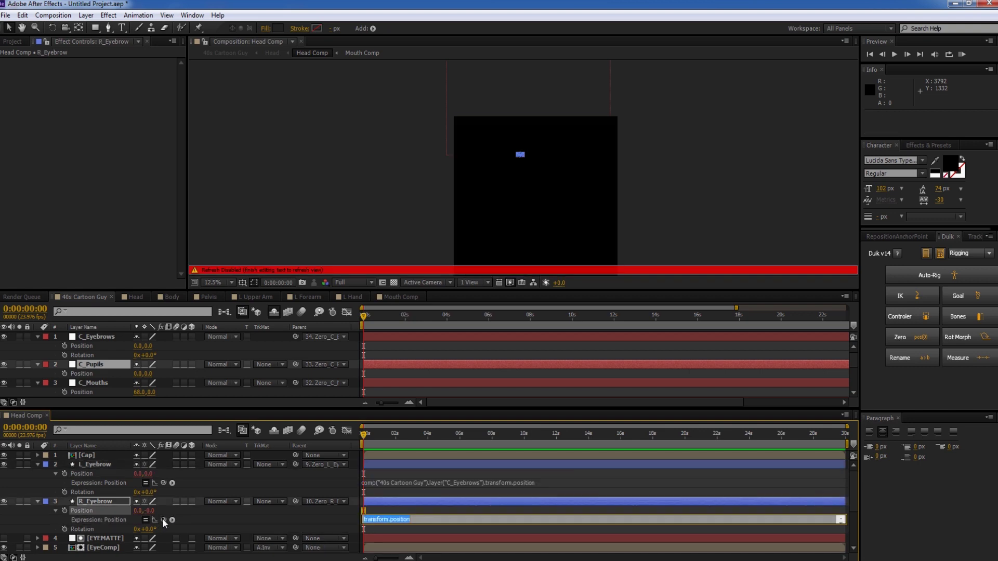
pyautogui.moveTo(163, 520); pyautogui.dragTo(91, 344)
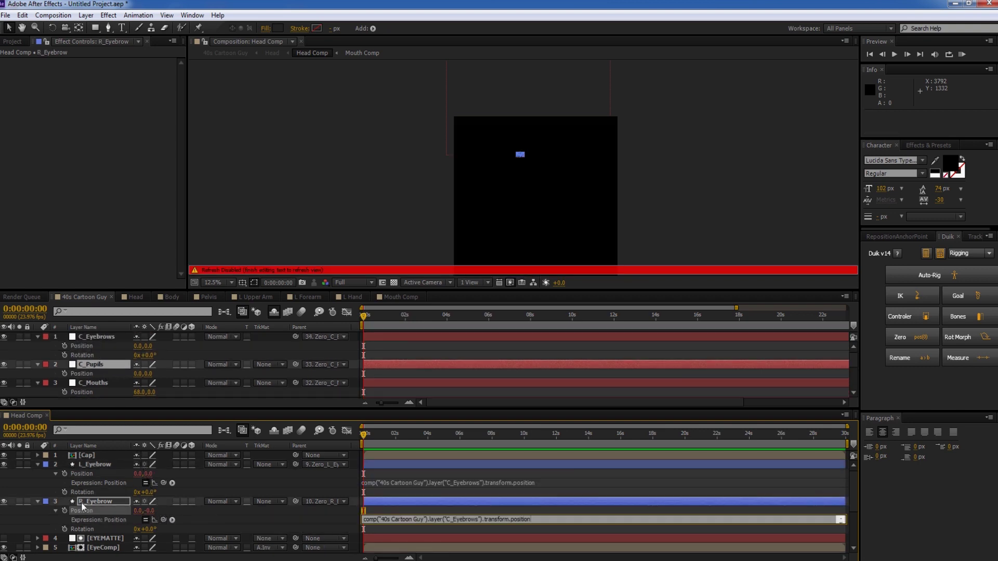
pyautogui.keyDown('alt'); pyautogui.click(64, 492); pyautogui.keyUp('alt')
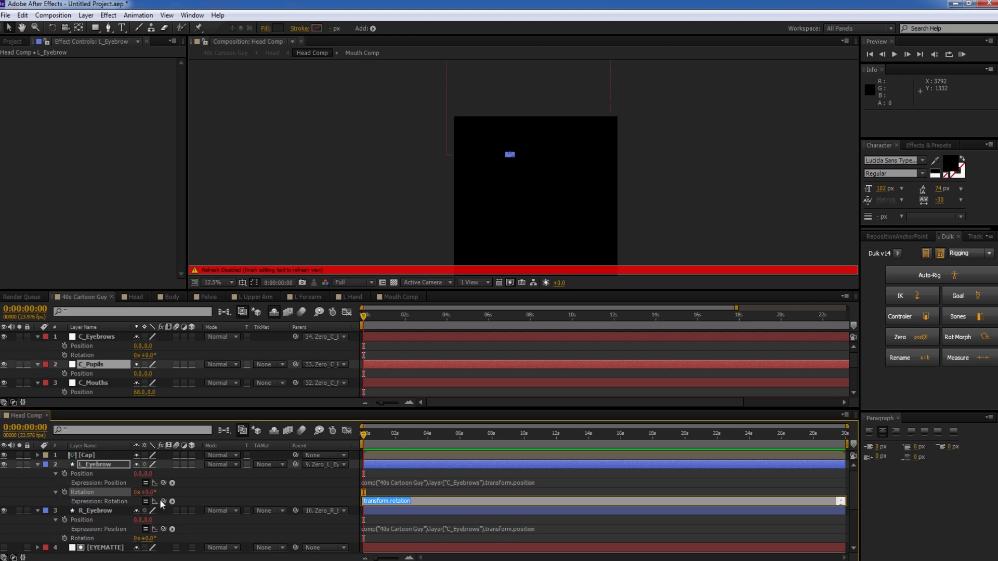
pyautogui.moveTo(163, 501); pyautogui.dragTo(94, 355)
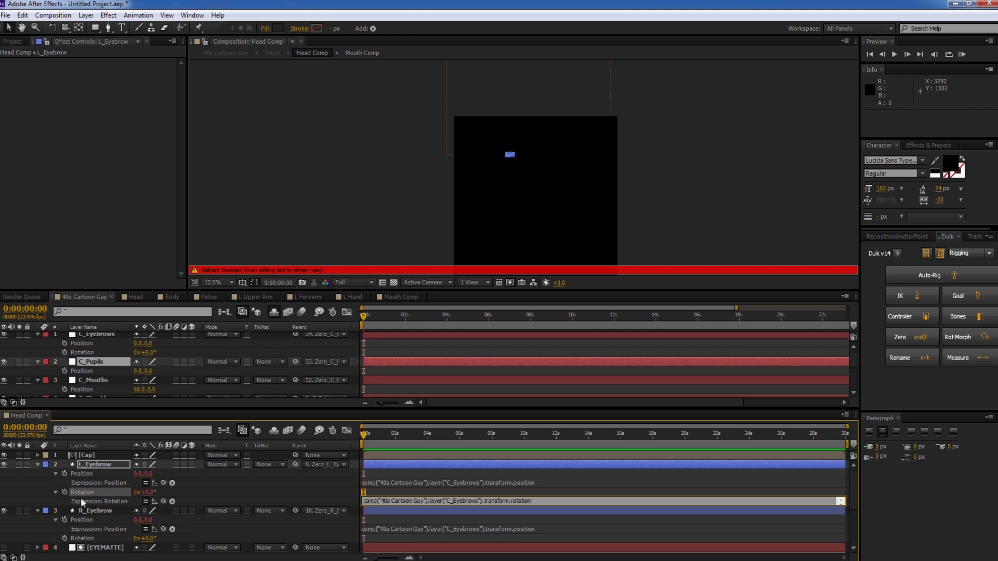
pyautogui.keyDown('alt'); pyautogui.click(63, 538); pyautogui.keyUp('alt')
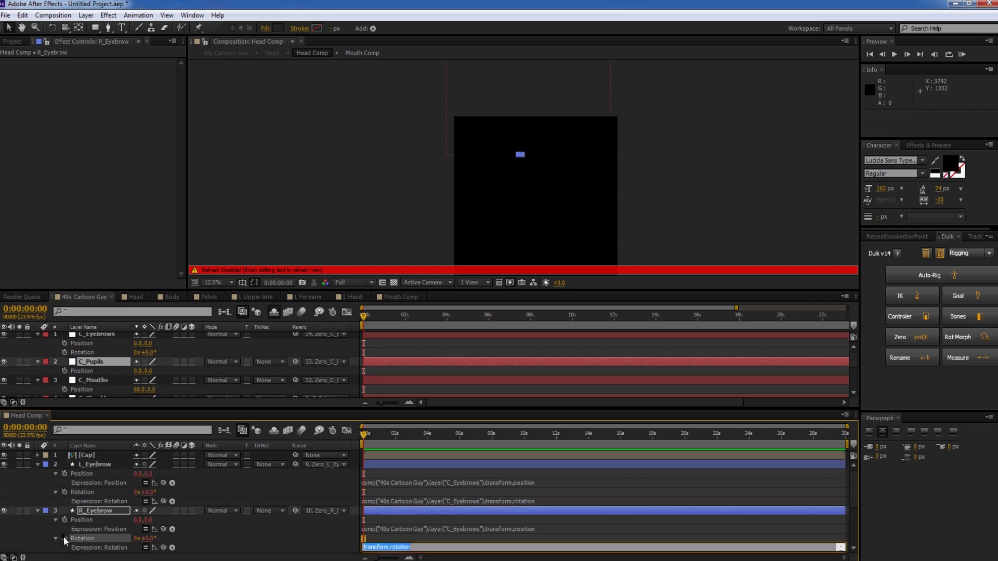
pyautogui.moveTo(164, 548); pyautogui.dragTo(89, 344)
pyautogui.click(87, 344)
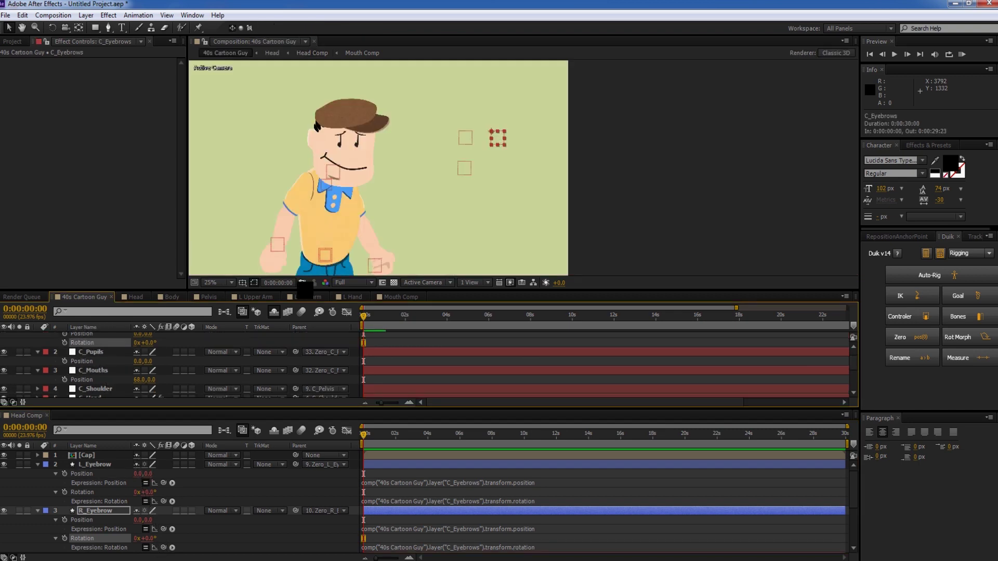
# Test the C_Eyebrows rotation in 40s Cartoon Guy, then reduce the rotation amount
pyautogui.doubleClick(295, 247)
pyautogui.scroll(-4, 295, 248)
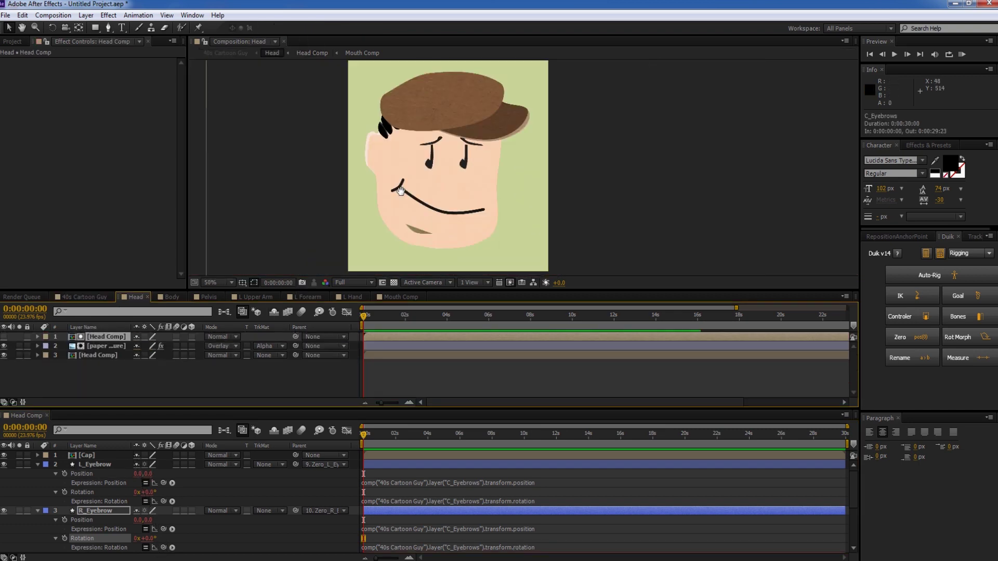
pyautogui.click(73, 297)
pyautogui.scroll(2, 510, 180)
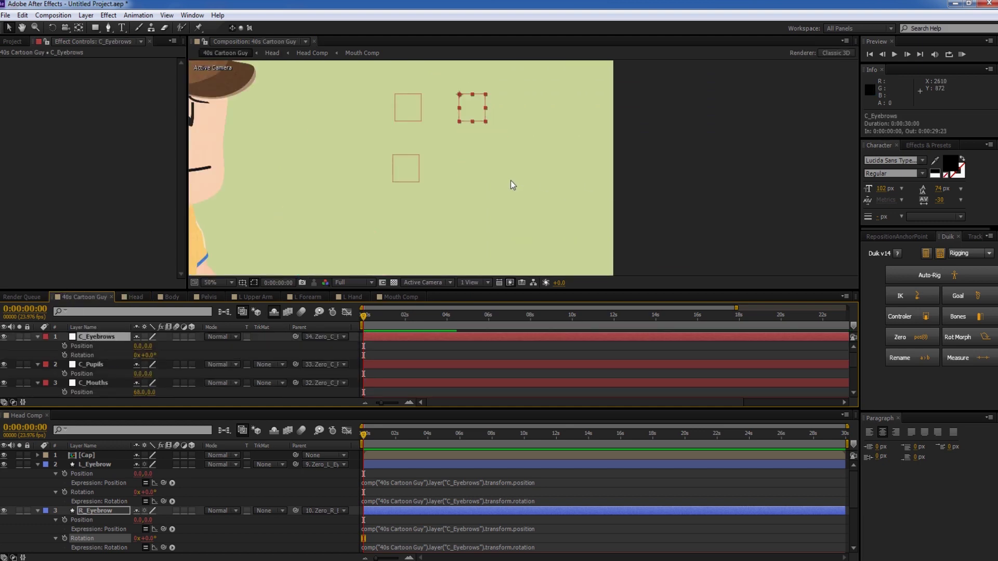
pyautogui.moveTo(510, 179); pyautogui.dragTo(574, 225)
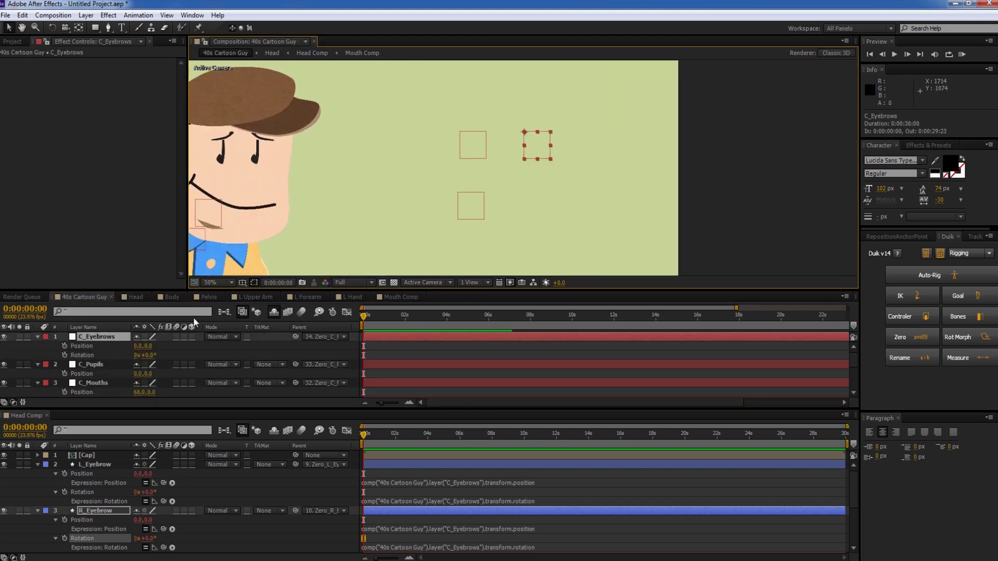
pyautogui.press('r')
pyautogui.moveTo(147, 348)
pyautogui.mouseDown()
pyautogui.moveTo(159, 347)
pyautogui.moveTo(152, 337)
pyautogui.mouseUp()
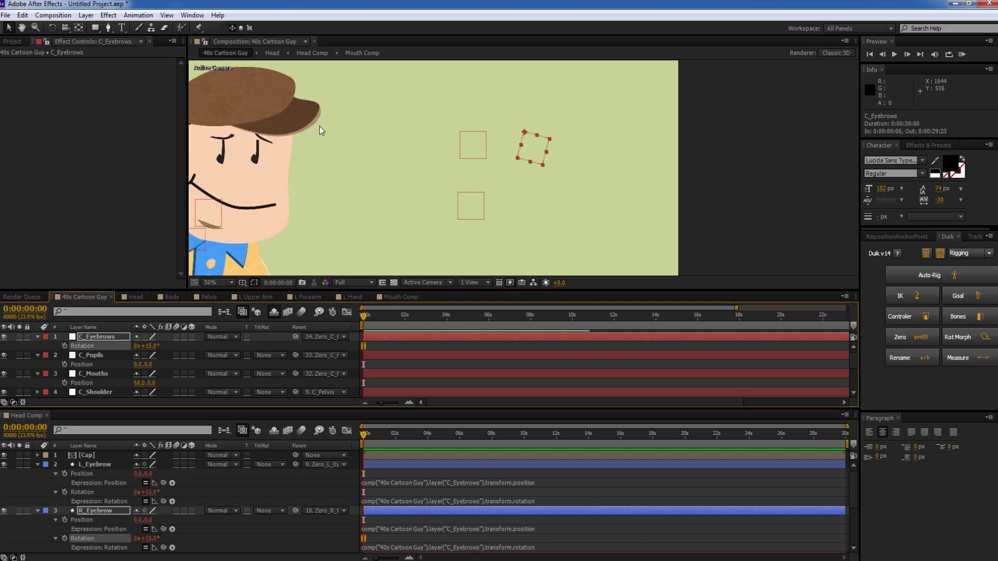
pyautogui.click(104, 336)
pyautogui.moveTo(147, 352); pyautogui.dragTo(135, 335)
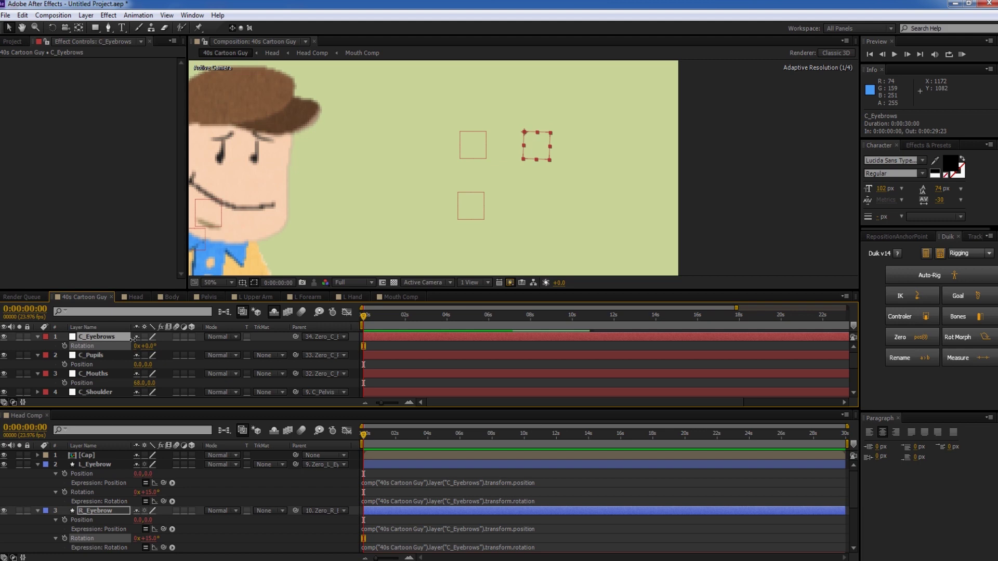
# Append *-1 to R_Eyebrow's rotation expression so it mirrors L_Eyebrow
pyautogui.click(95, 511)
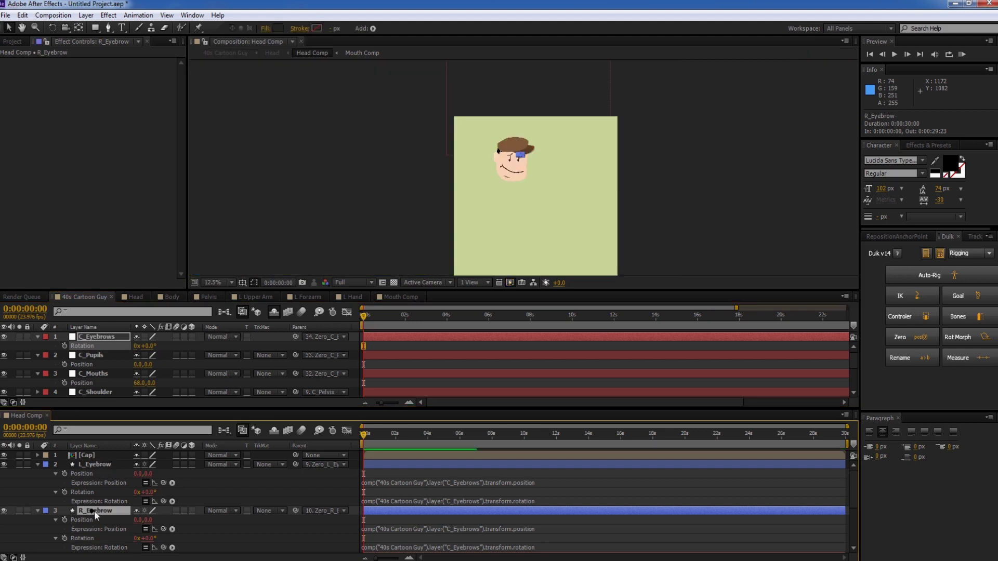
pyautogui.scroll(-2, 510, 175)
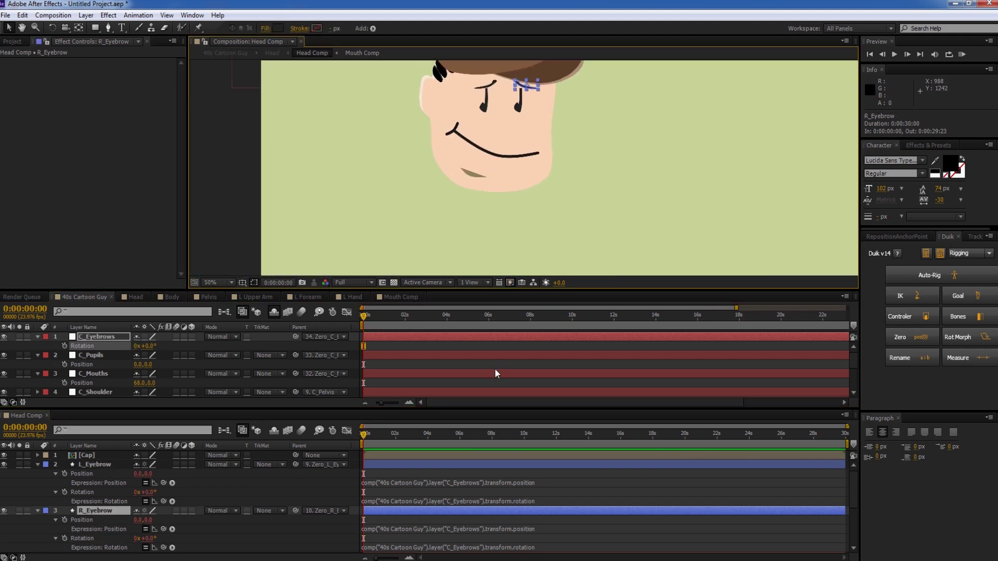
pyautogui.click(545, 549)
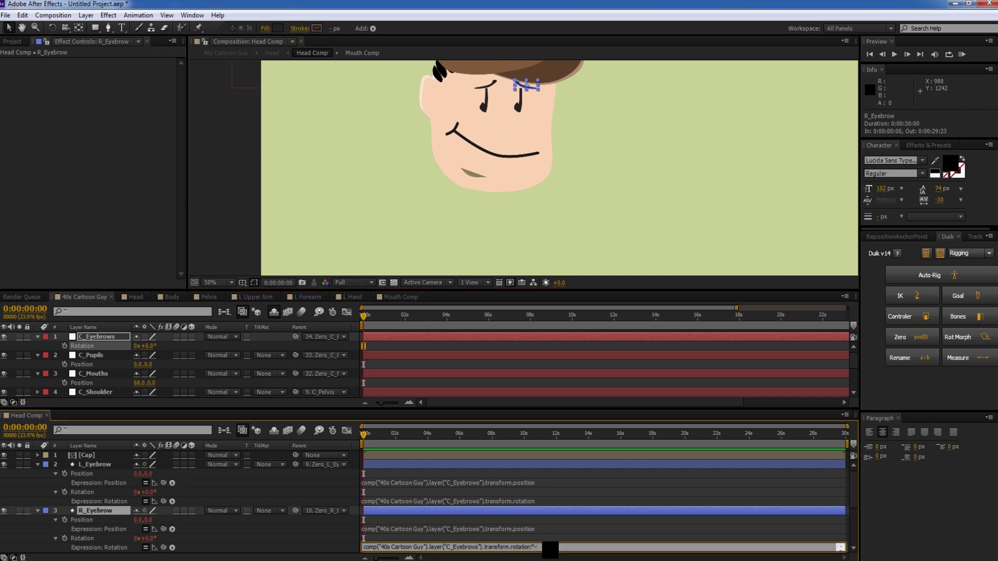
pyautogui.click(553, 530)
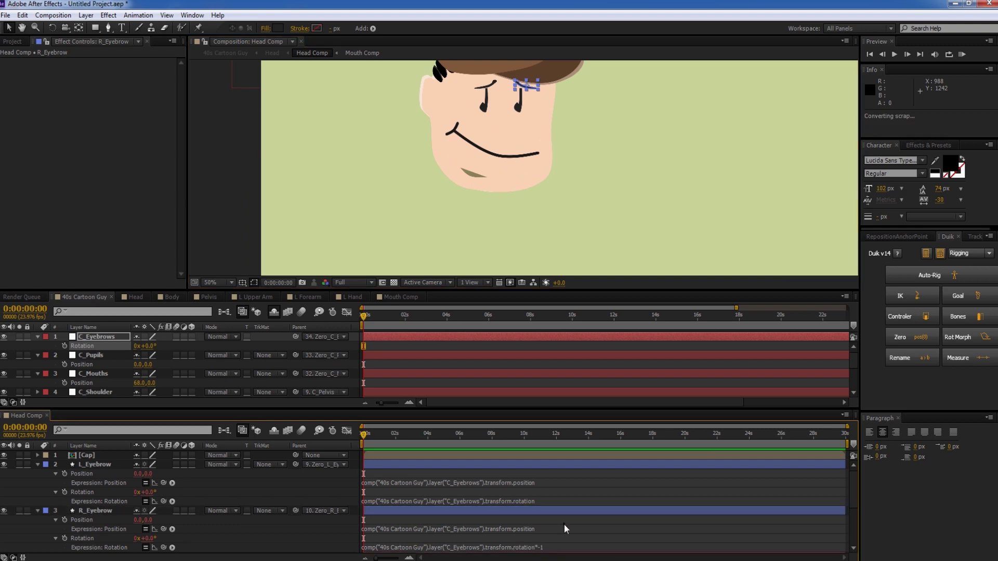
# Rotate C_Eyebrows to check the mirrored tilt, then set its rotation back near 2°
pyautogui.click(109, 336)
pyautogui.moveTo(152, 345); pyautogui.dragTo(167, 341)
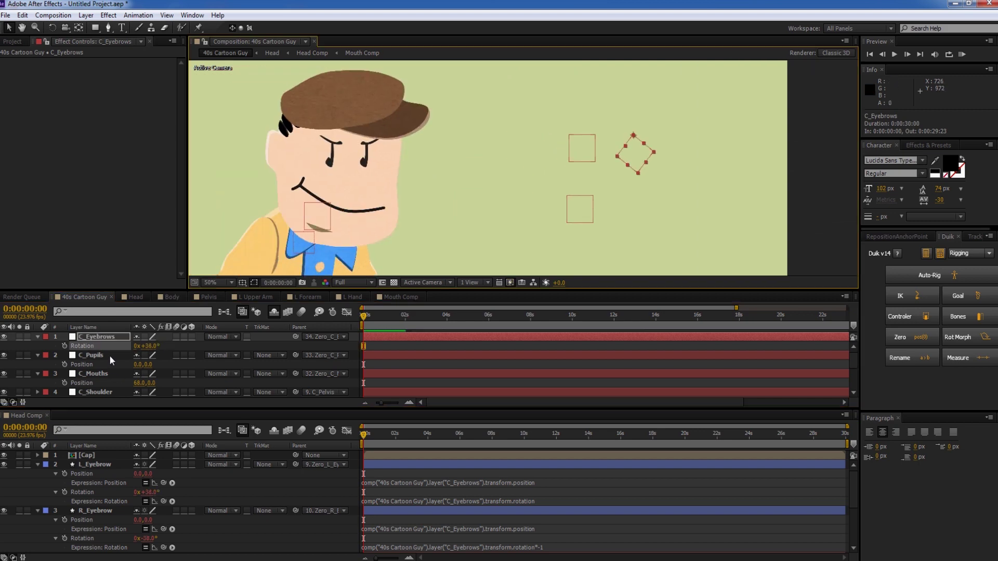
pyautogui.moveTo(632, 157); pyautogui.dragTo(632, 151)
pyautogui.hotkey('ctrl', 'z')
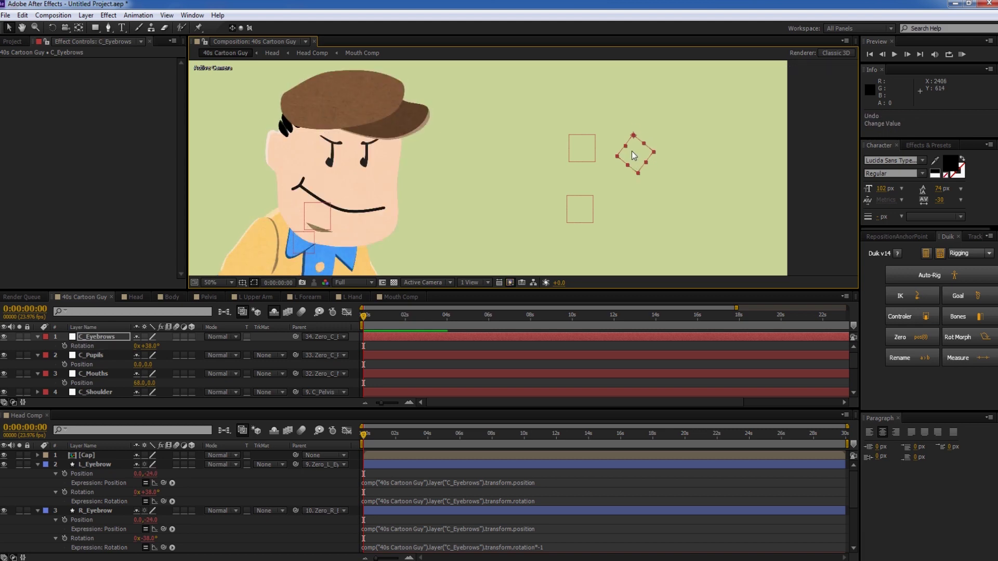
pyautogui.moveTo(156, 344); pyautogui.dragTo(136, 346)
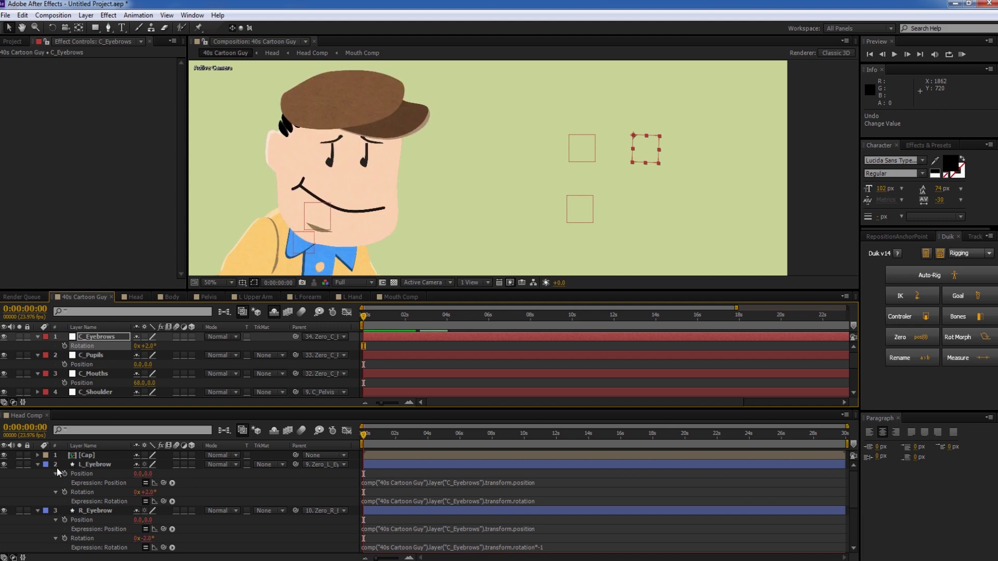
# Collapse the eyebrow layers and give EyeComp a zero parent null
pyautogui.click(39, 462)
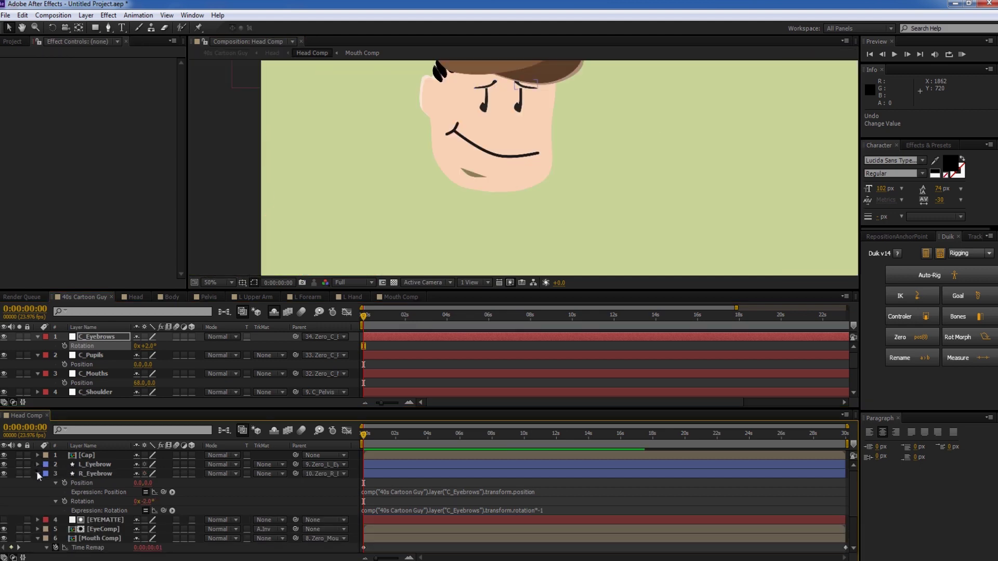
pyautogui.click(37, 472)
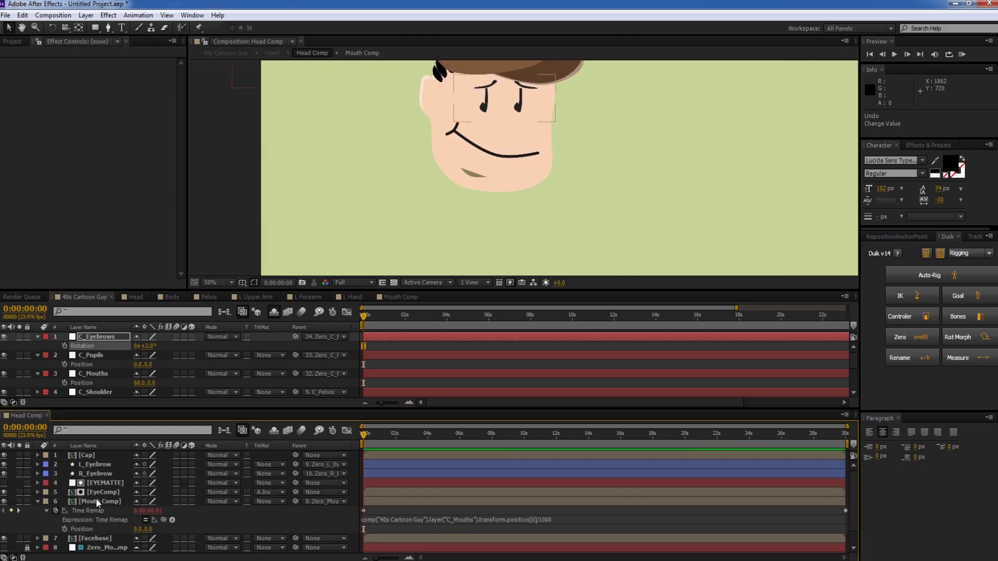
pyautogui.click(98, 492)
pyautogui.press('p')
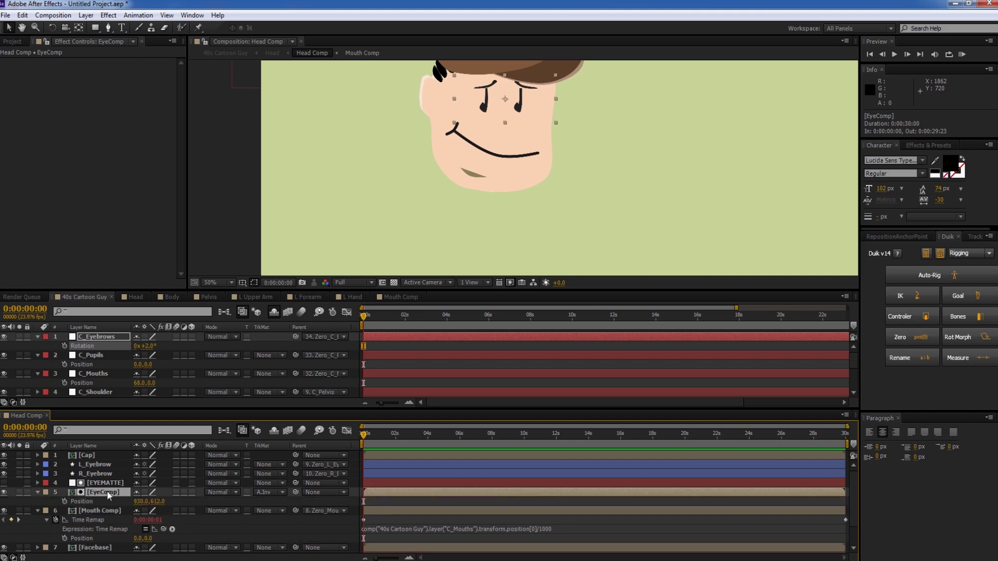
pyautogui.click(905, 337)
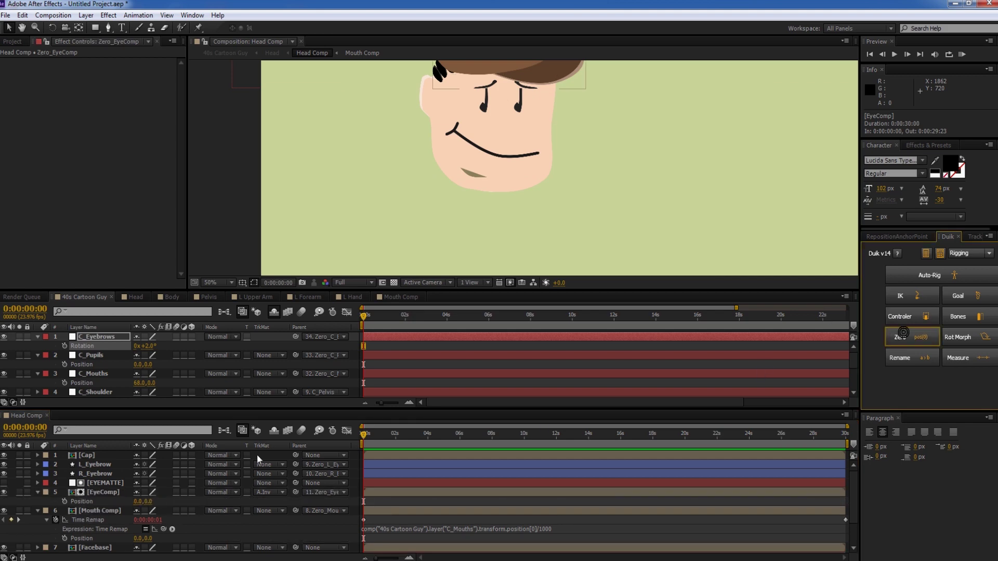
# Link EyeComp's Position expression to C_Pupils' position and raise C_Pupils to test it
pyautogui.keyDown('alt'); pyautogui.click(64, 502); pyautogui.keyUp('alt')
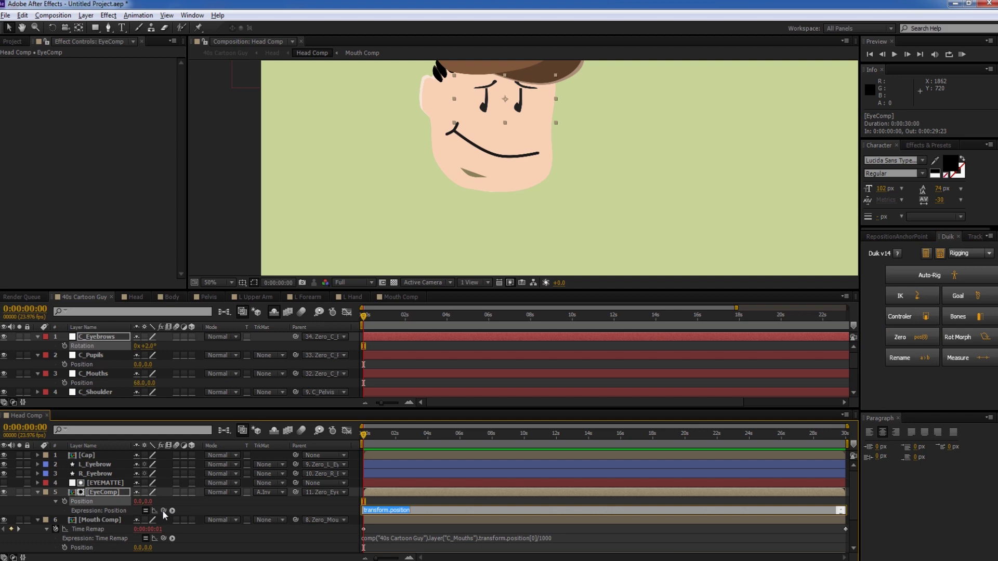
pyautogui.moveTo(163, 510); pyautogui.dragTo(94, 351)
pyautogui.click(93, 345)
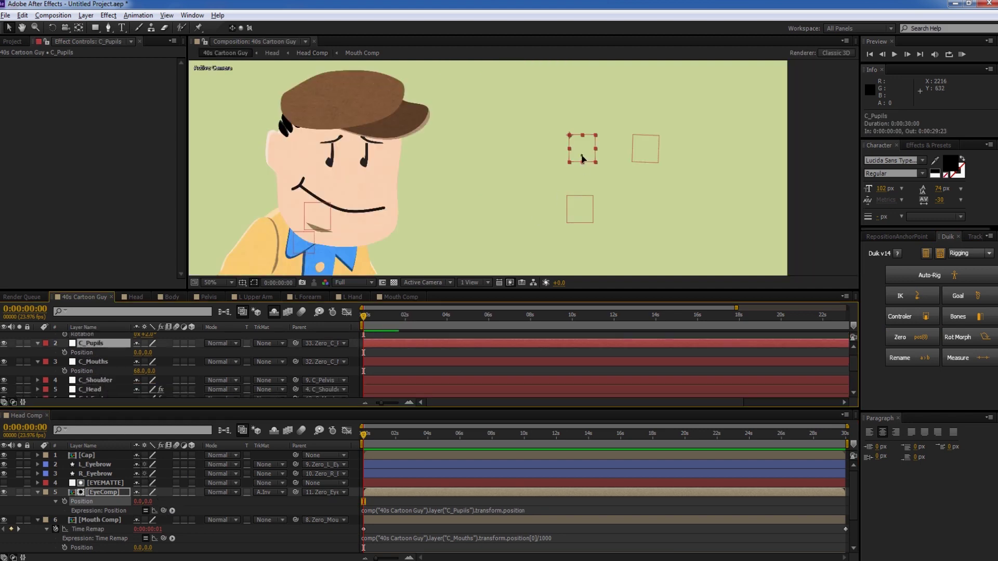
pyautogui.moveTo(582, 159); pyautogui.dragTo(583, 147)
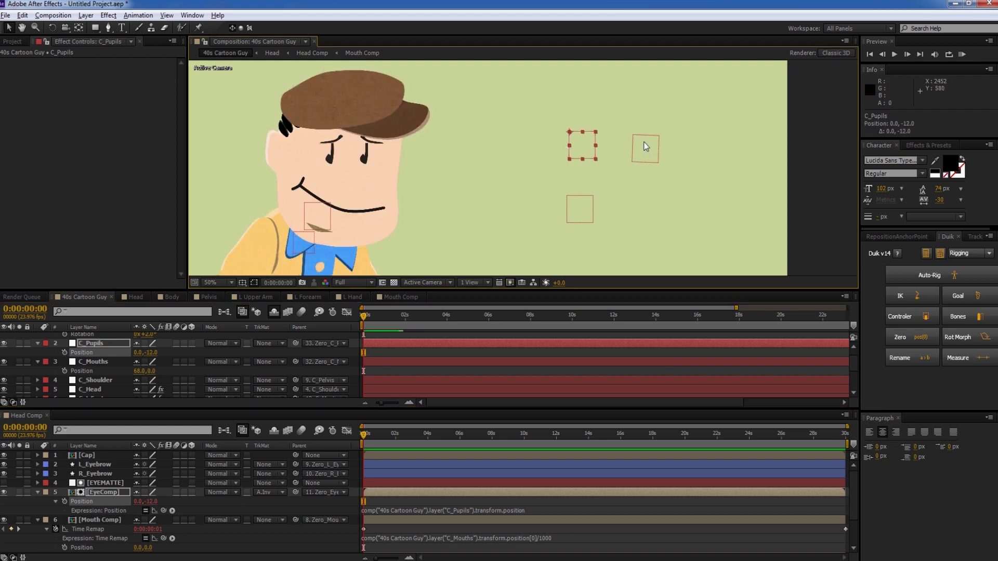
pyautogui.click(568, 210)
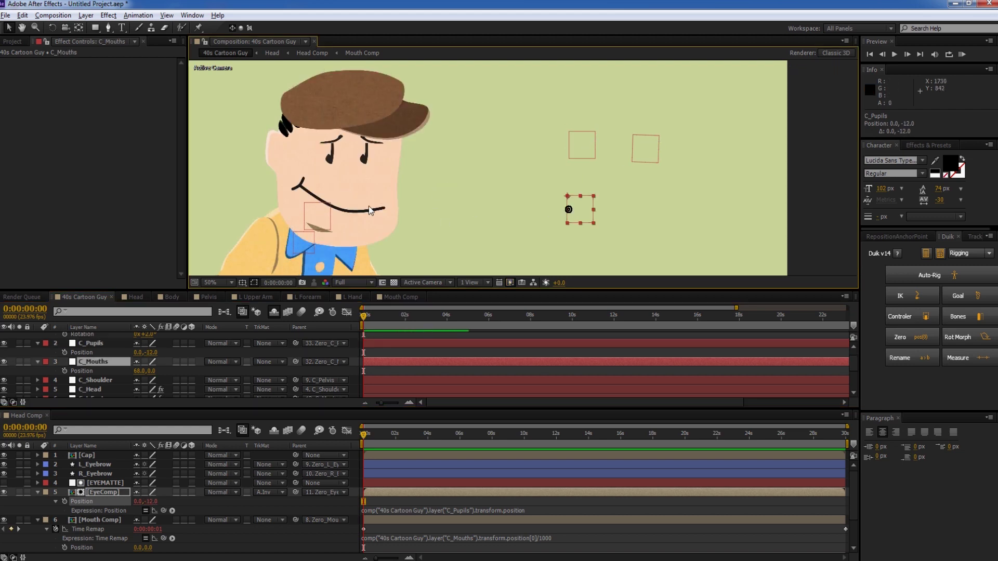
pyautogui.click(585, 146)
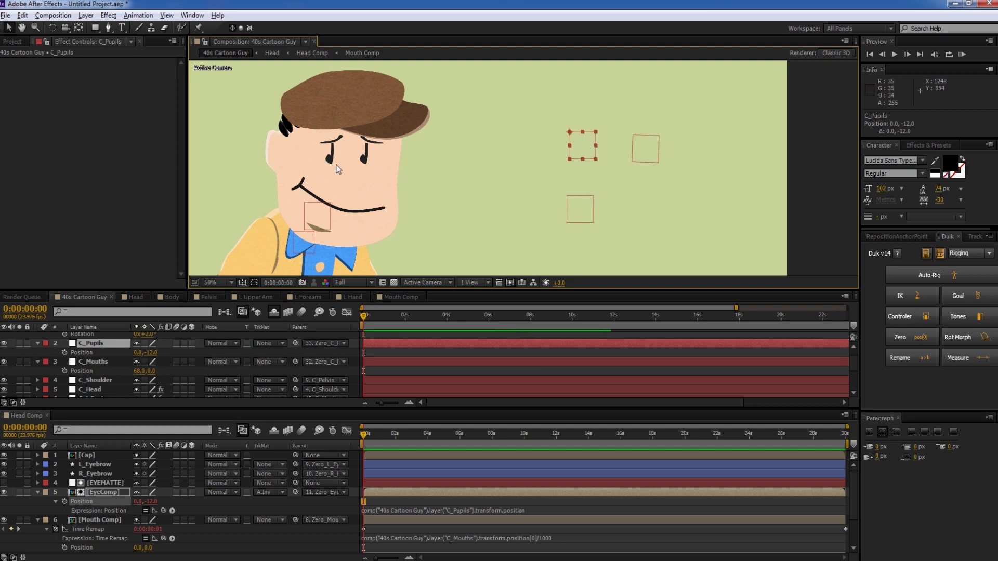
# Close the Head Comp timeline and enlarge the timeline panel to show all 12 controller layers
pyautogui.scroll(-4, 395, 148)
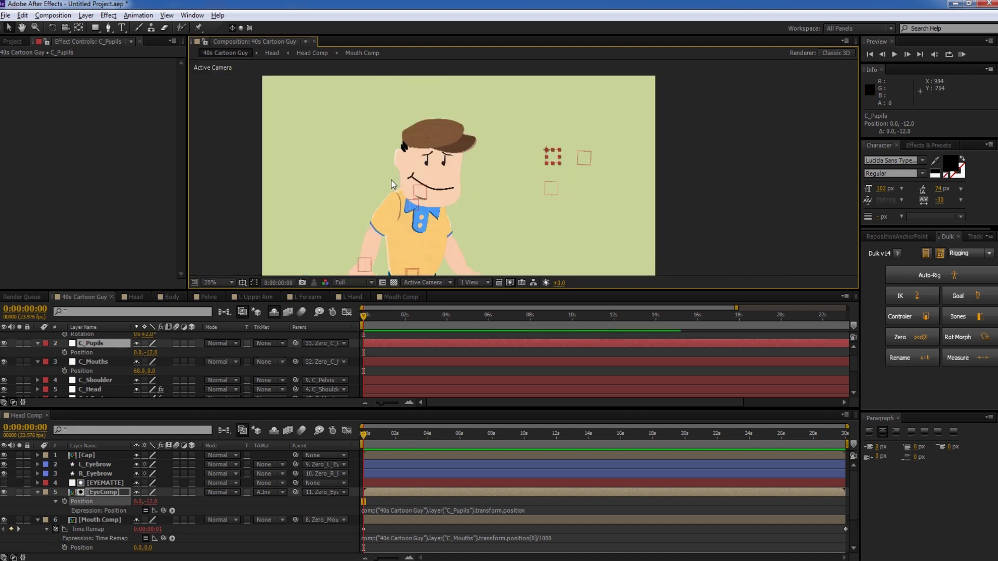
pyautogui.scroll(2, 388, 178)
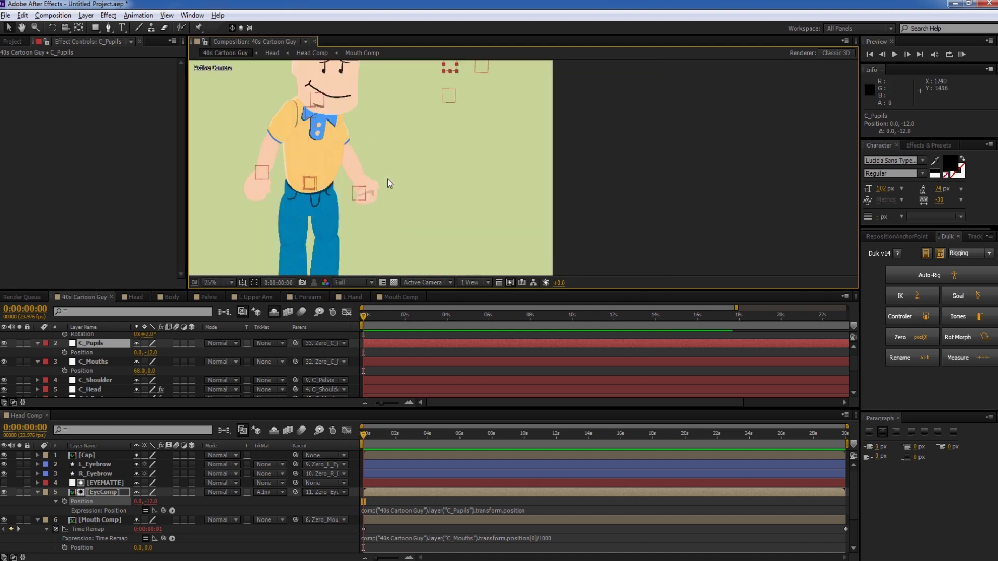
pyautogui.scroll(-2, 423, 195)
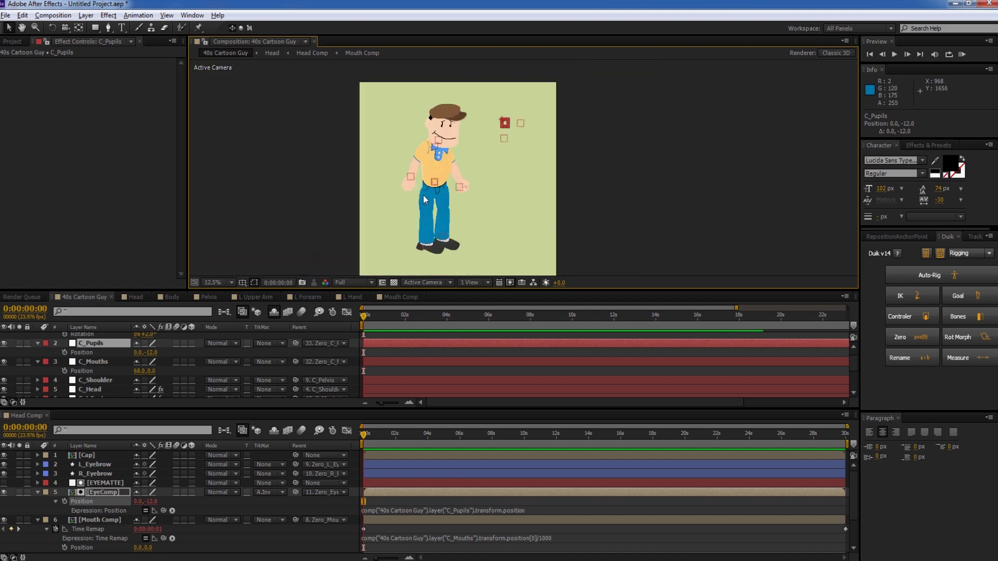
pyautogui.click(47, 413)
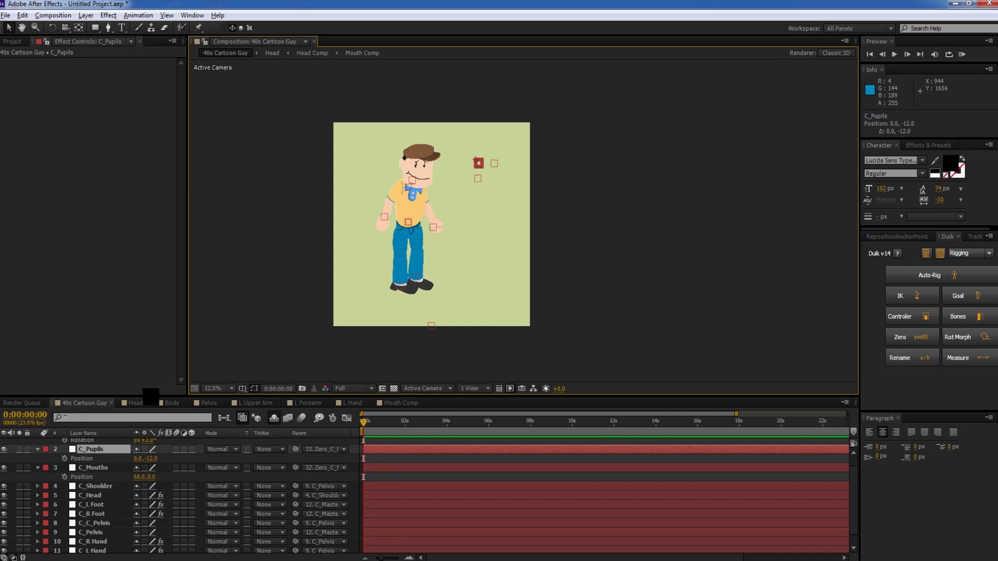
pyautogui.moveTo(150, 397); pyautogui.dragTo(150, 357)
# Lift the right foot controller into a bent-knee pose
pyautogui.scroll(1, 337, 256)
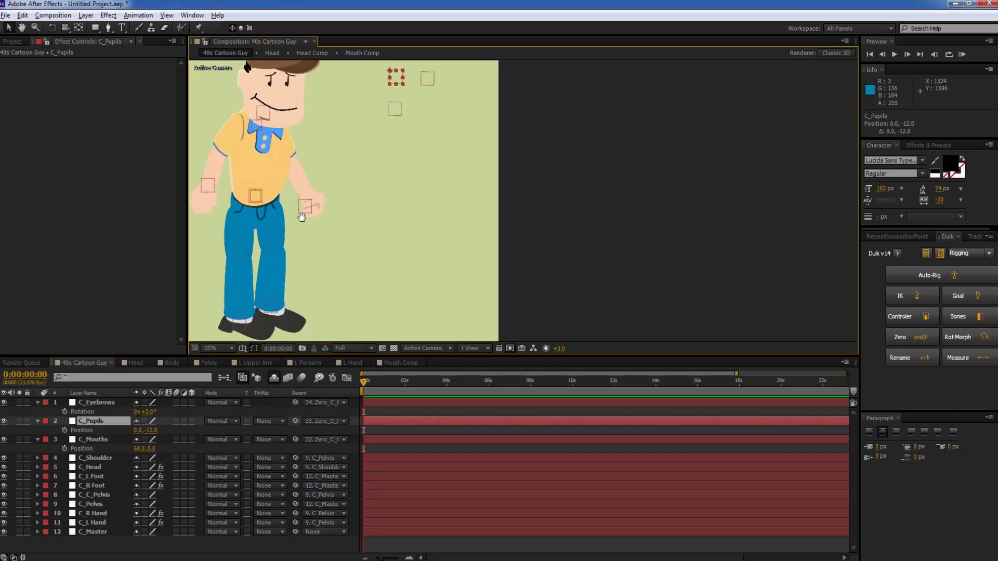
pyautogui.moveTo(236, 322); pyautogui.dragTo(196, 295)
pyautogui.click(292, 281)
# Stretch the left leg back, raise both arms, and swing the left hand across the torso
pyautogui.moveTo(292, 281); pyautogui.dragTo(403, 260)
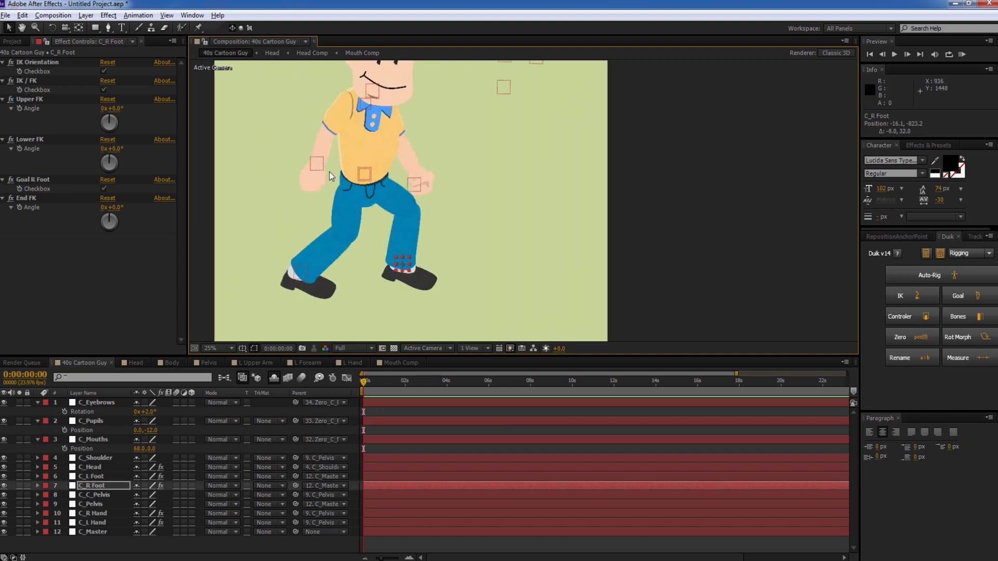
pyautogui.moveTo(317, 164); pyautogui.dragTo(305, 149)
pyautogui.moveTo(414, 184)
pyautogui.mouseDown()
pyautogui.moveTo(417, 174)
pyautogui.moveTo(407, 183)
pyautogui.moveTo(393, 174)
pyautogui.moveTo(395, 186)
pyautogui.mouseUp()
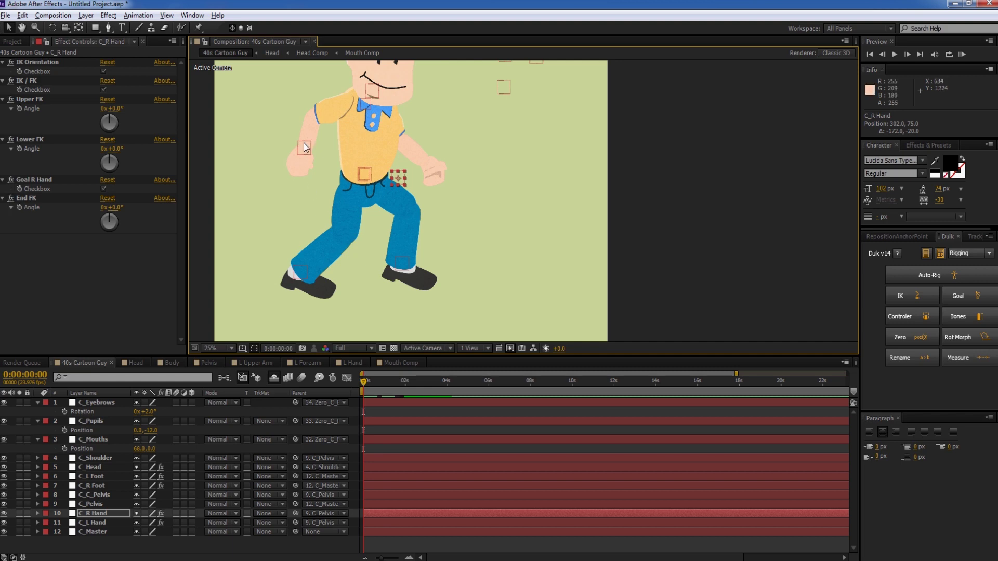
pyautogui.moveTo(305, 148); pyautogui.dragTo(393, 140)
# Swing the right hand back across the body, undoing a stray mouth controller move
pyautogui.press('w')
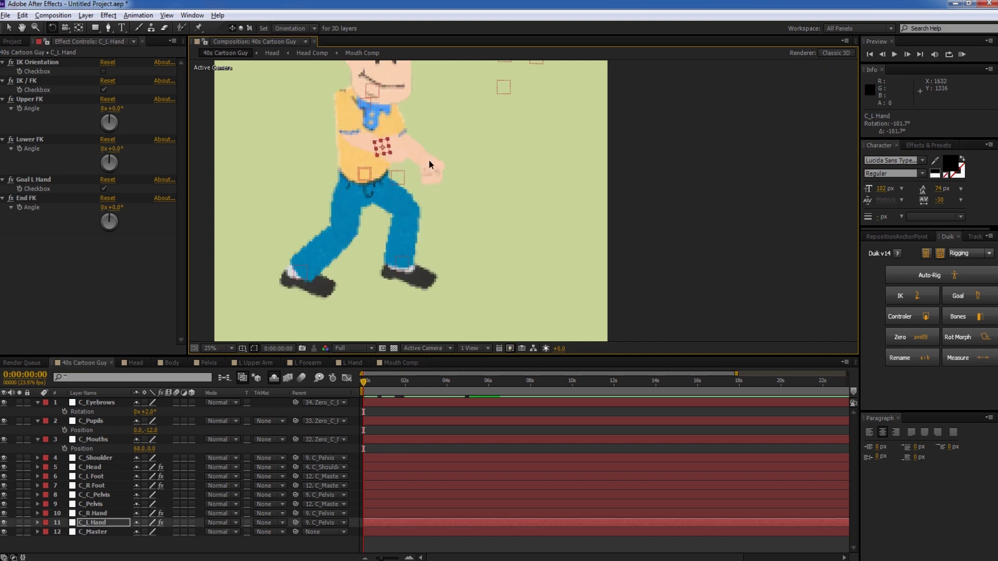
pyautogui.press('v')
pyautogui.moveTo(503, 87); pyautogui.dragTo(446, 140)
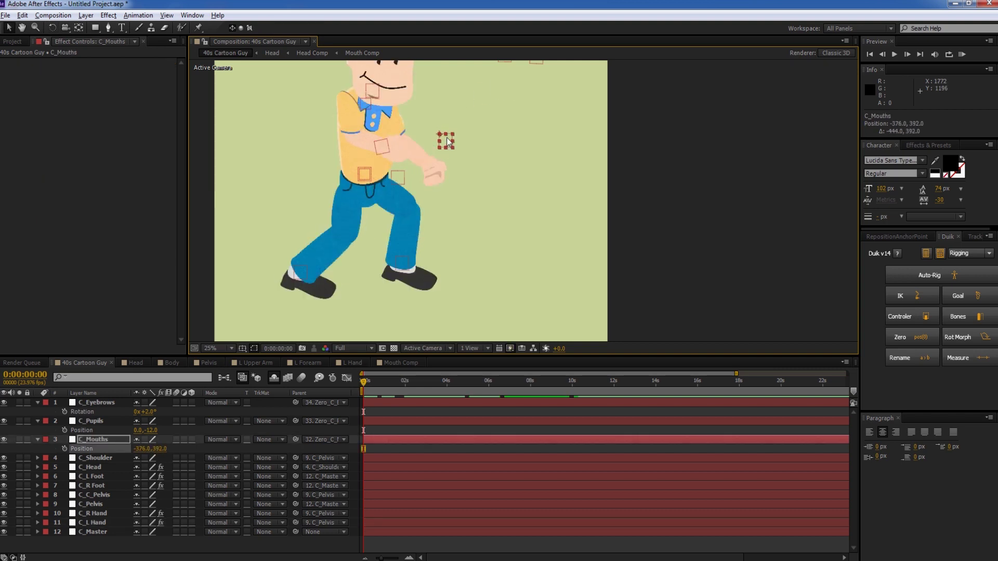
pyautogui.hotkey('ctrl', 'z')
pyautogui.click(398, 177)
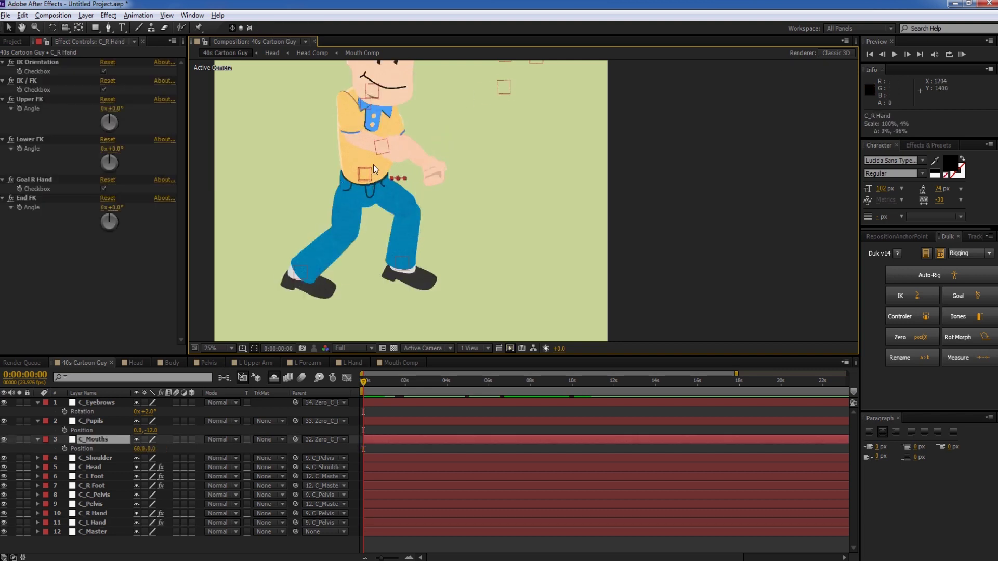
pyautogui.moveTo(405, 179); pyautogui.dragTo(319, 171)
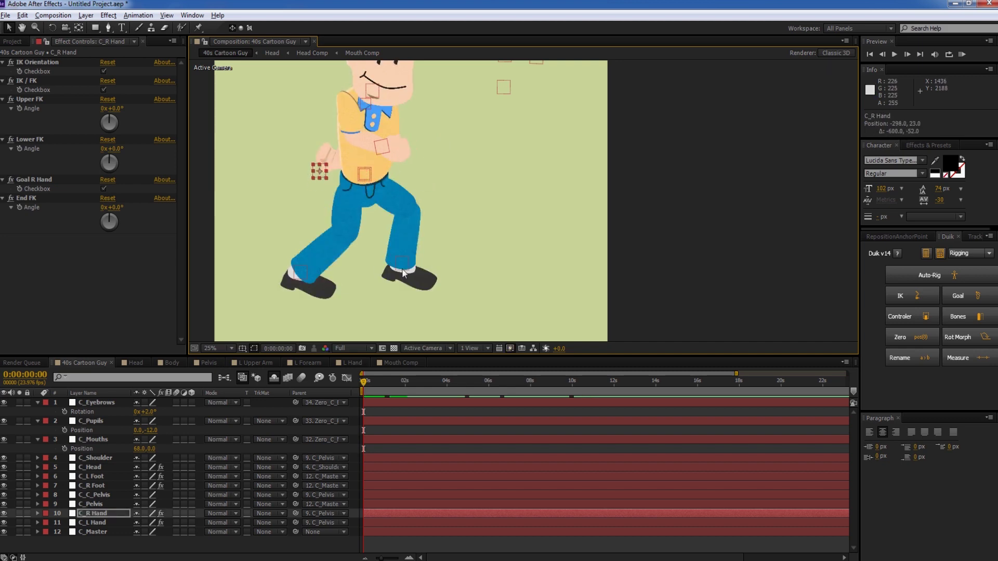
# Push the right foot forward, angle it to -46.4°, and tilt the head to -6.3°
pyautogui.moveTo(404, 267); pyautogui.dragTo(415, 280)
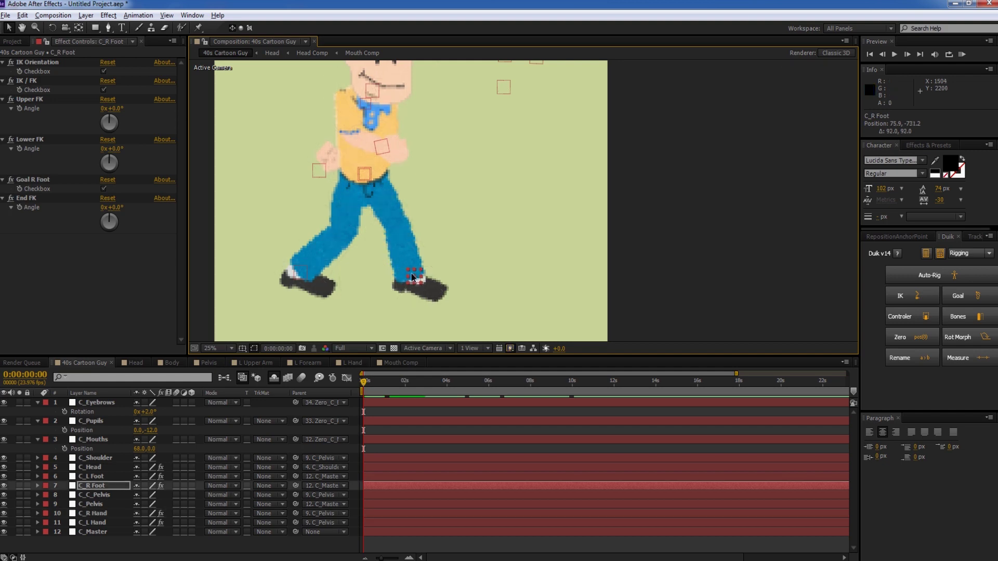
pyautogui.moveTo(416, 281); pyautogui.dragTo(301, 291)
pyautogui.click(302, 269)
pyautogui.press(',')
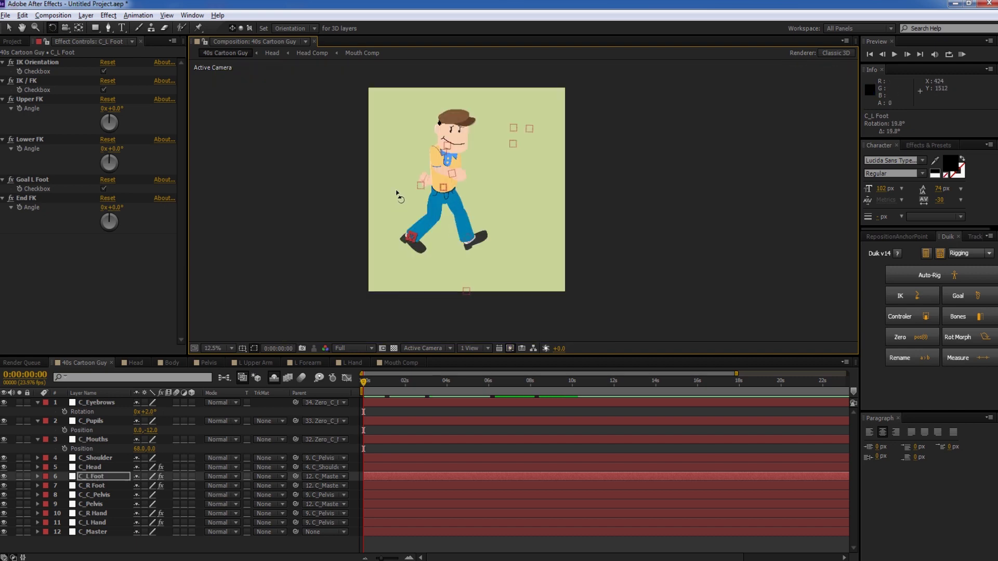
pyautogui.moveTo(448, 149); pyautogui.dragTo(453, 153)
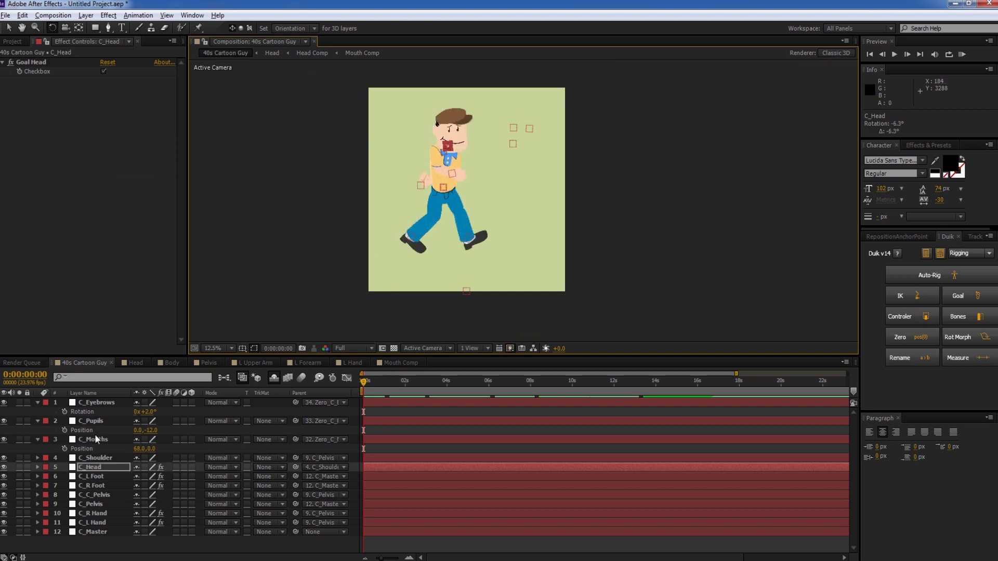
# Key Position and Rotation on the head, feet, pelvis and hand controllers at 0:00:00:00
pyautogui.keyDown('shift'); pyautogui.click(91, 525); pyautogui.keyUp('shift')
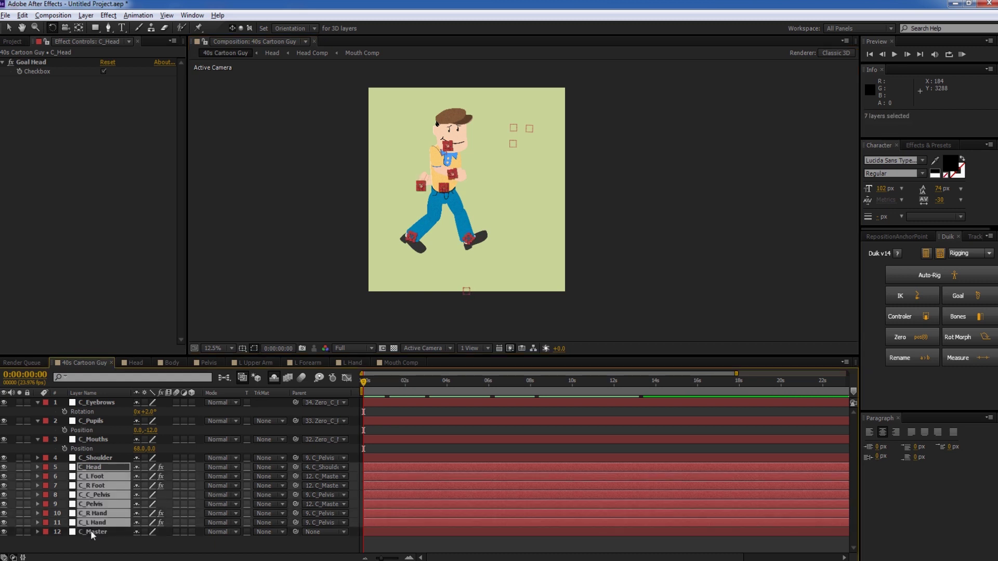
pyautogui.press('p')
pyautogui.hotkey('shift', 'r')
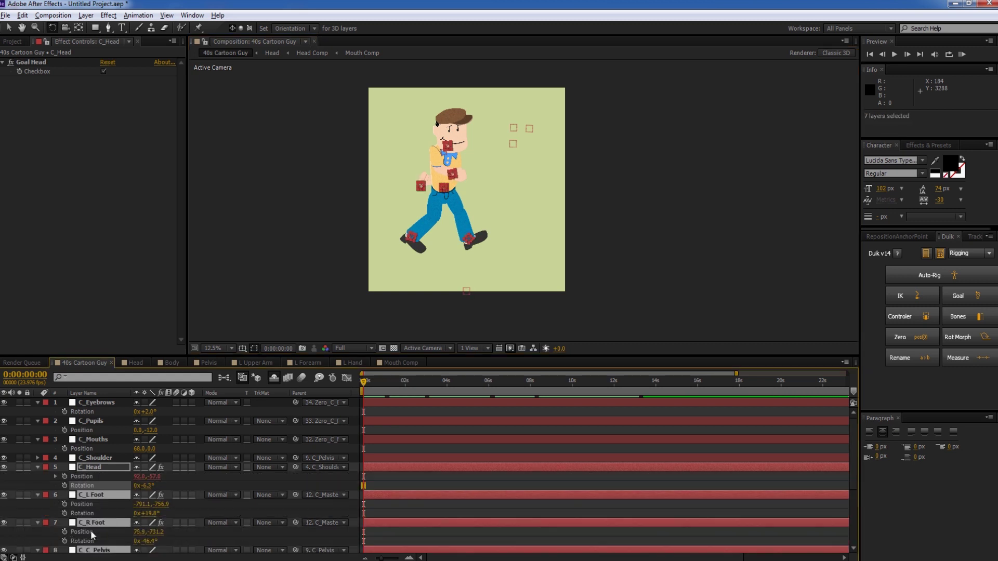
pyautogui.click(64, 486)
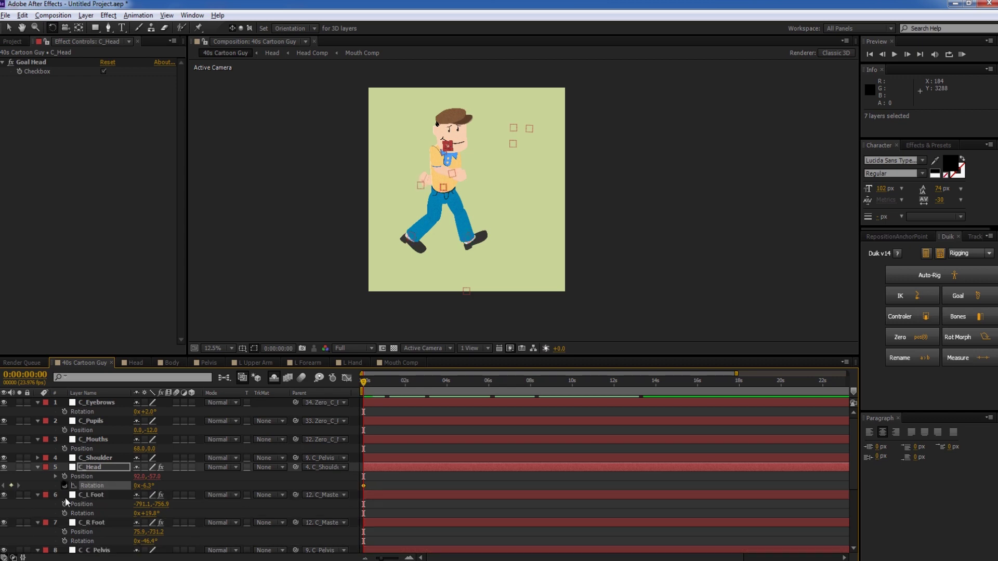
pyautogui.click(91, 494)
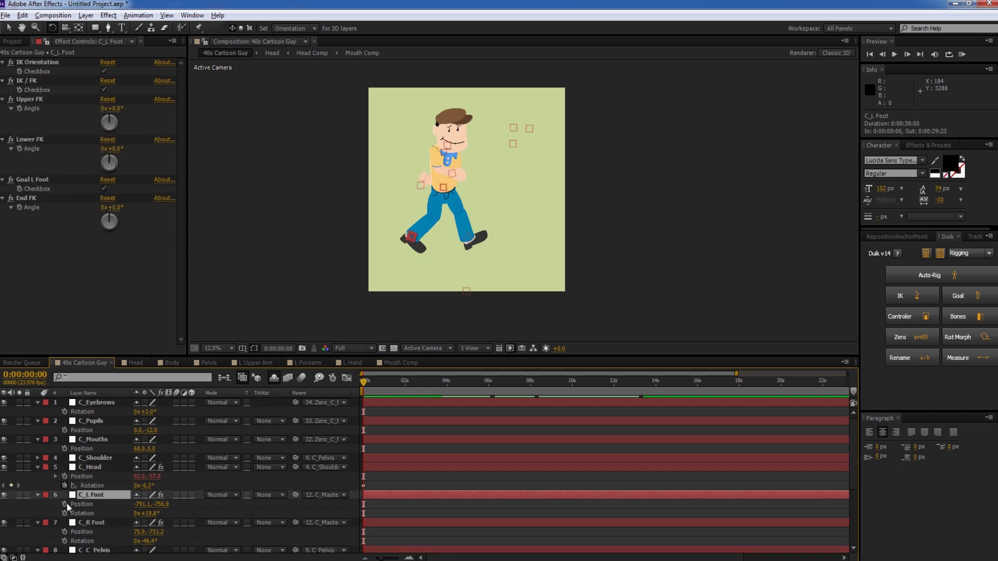
pyautogui.click(65, 504)
pyautogui.click(64, 514)
pyautogui.click(65, 531)
pyautogui.click(64, 541)
pyautogui.scroll(-5, 66, 555)
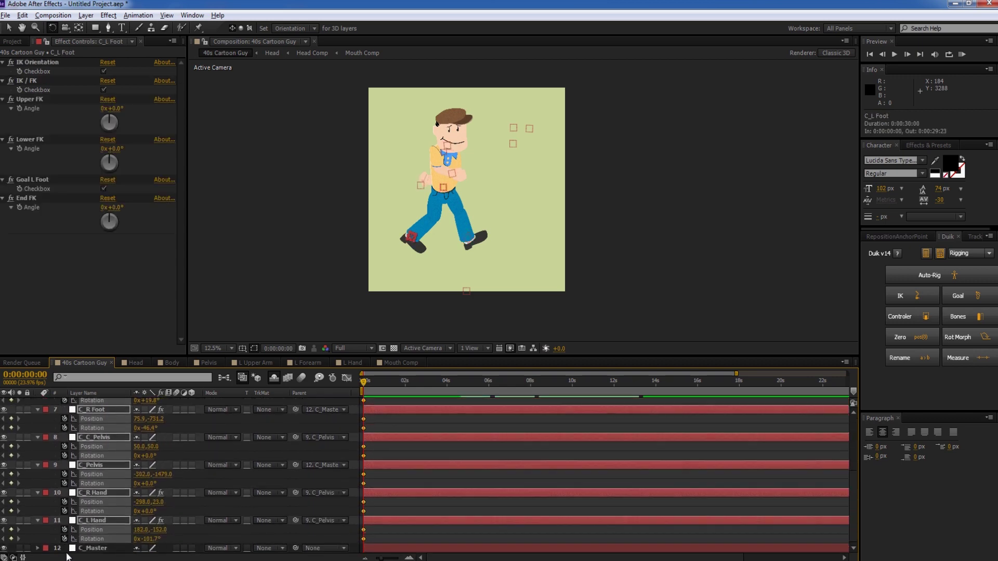
# Add Position and Rotation keyframes on the controllers at 0:00:01:06
pyautogui.click(138, 292)
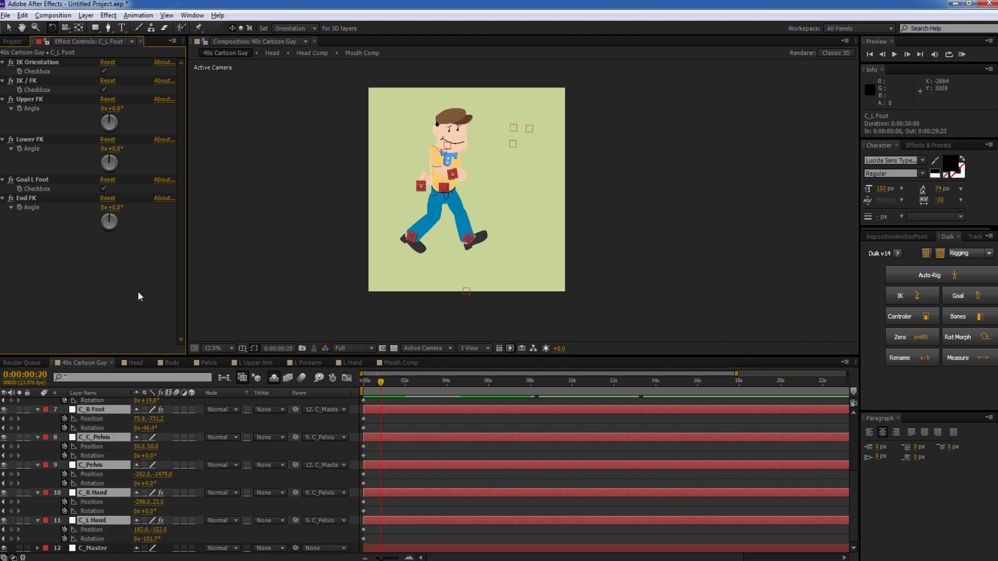
pyautogui.hotkey('shift', 'pagedown')
pyautogui.click(11, 419)
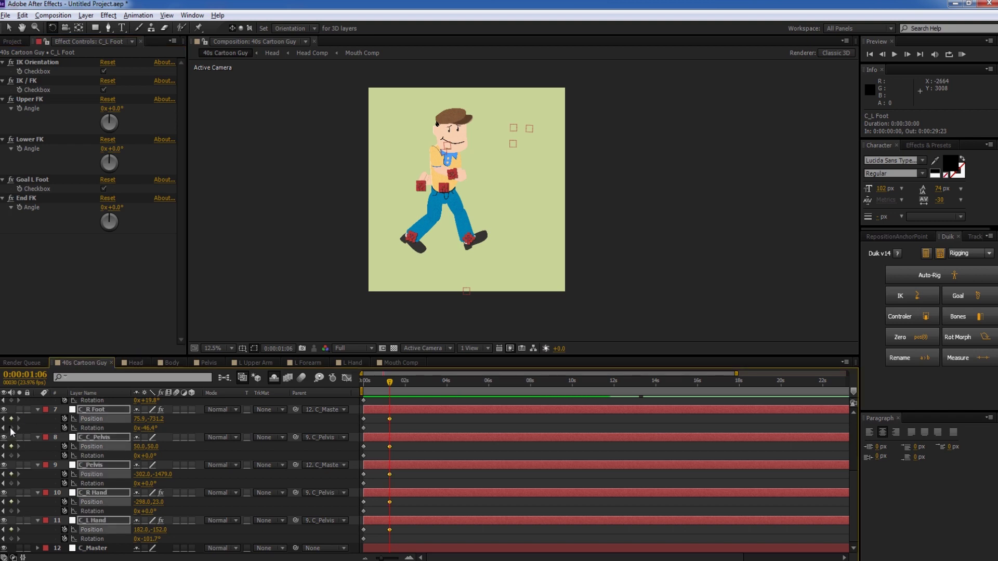
pyautogui.click(11, 428)
pyautogui.scroll(2, 11, 464)
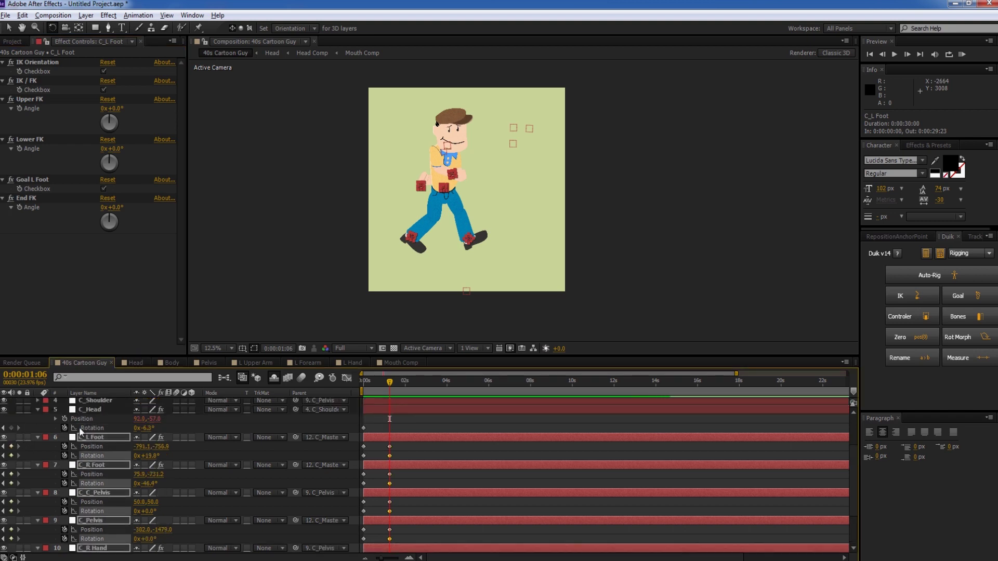
pyautogui.click(11, 427)
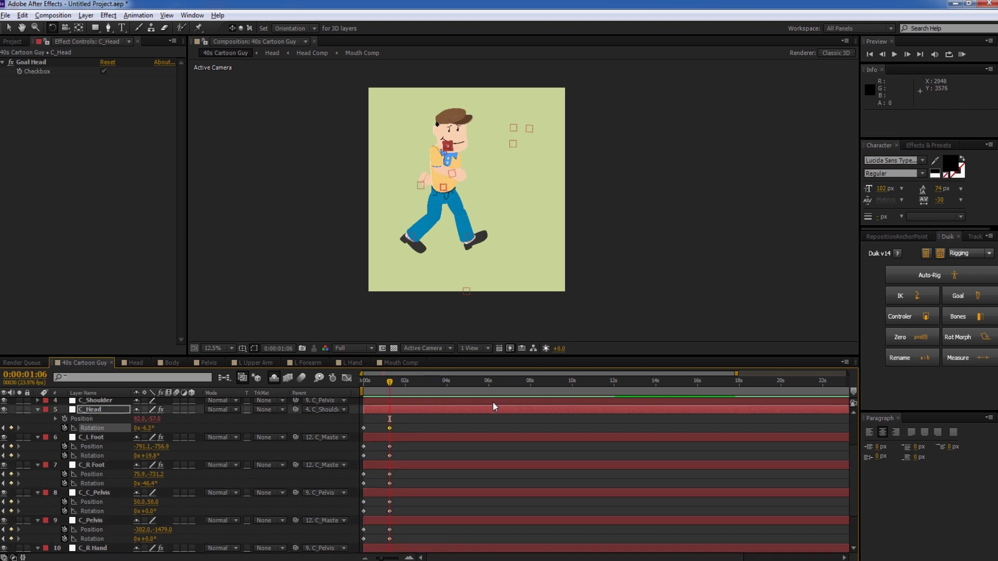
# Zoom the timeline to the first six seconds and turn the head slightly at 0:00:00:15
pyautogui.moveTo(371, 385); pyautogui.dragTo(364, 383)
pyautogui.press('=')
pyautogui.press('=')
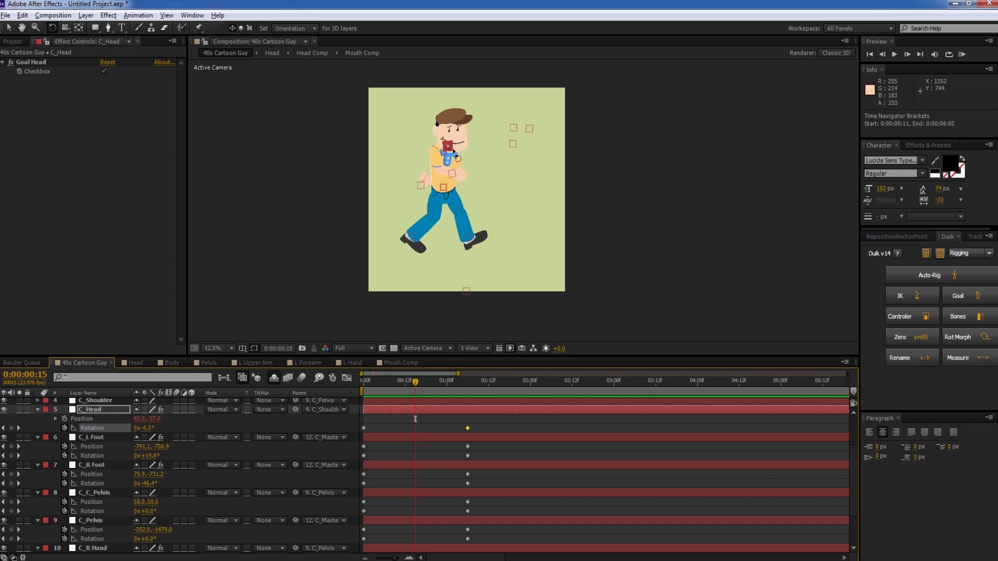
pyautogui.scroll(2, 457, 151)
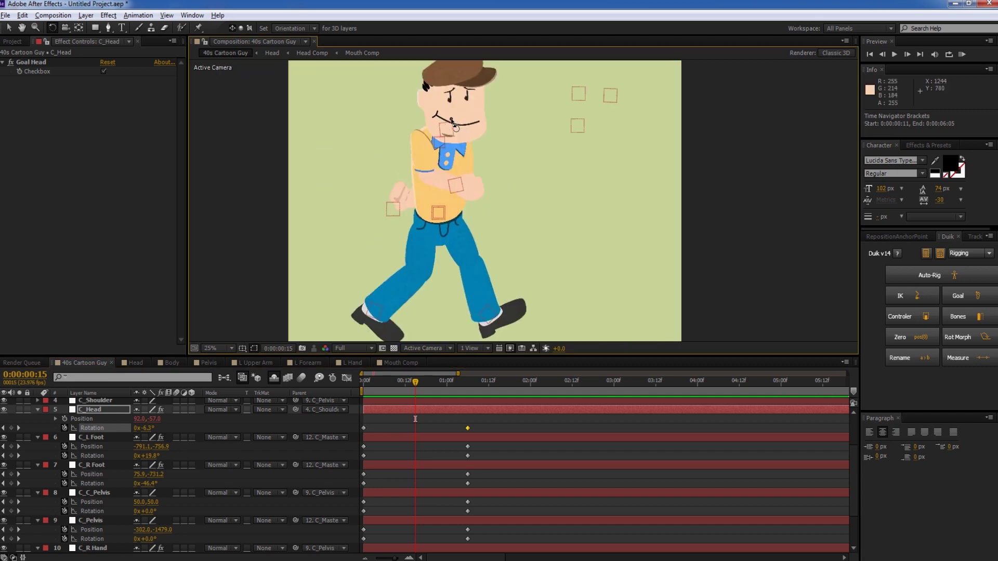
pyautogui.moveTo(455, 126); pyautogui.dragTo(453, 135)
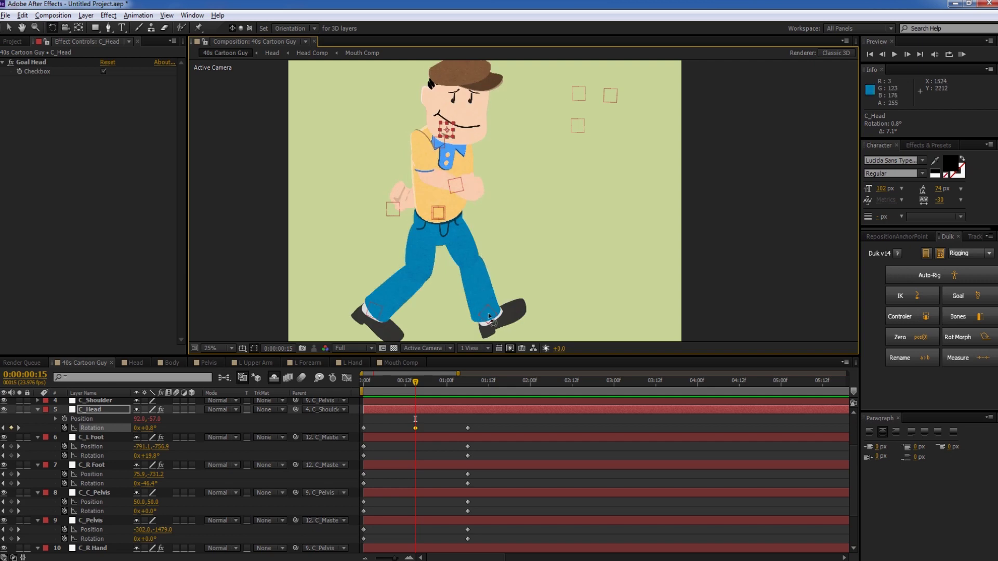
# Move the right foot left and rotate it nearly flat
pyautogui.moveTo(489, 316); pyautogui.dragTo(422, 310)
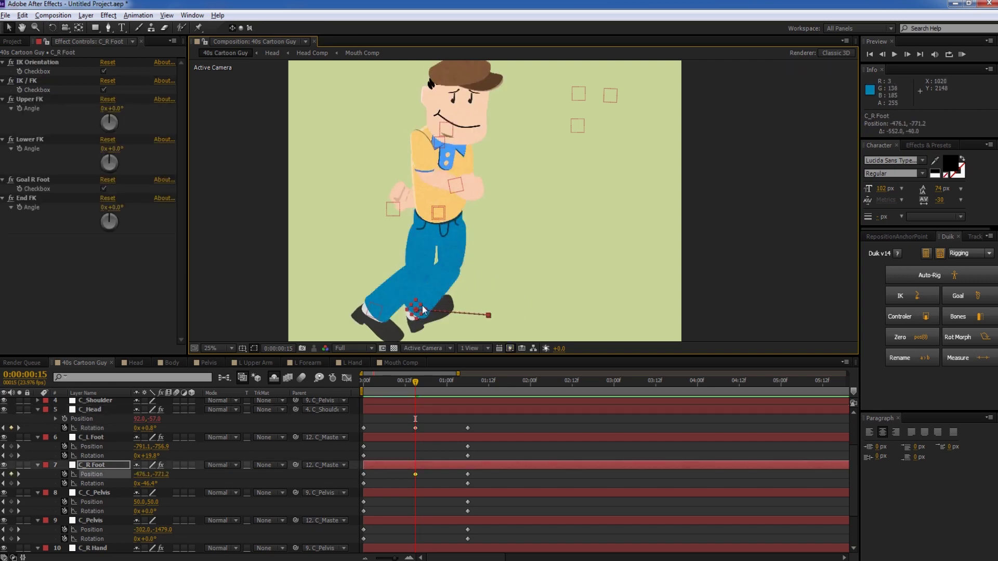
pyautogui.press('w')
pyautogui.click(421, 313)
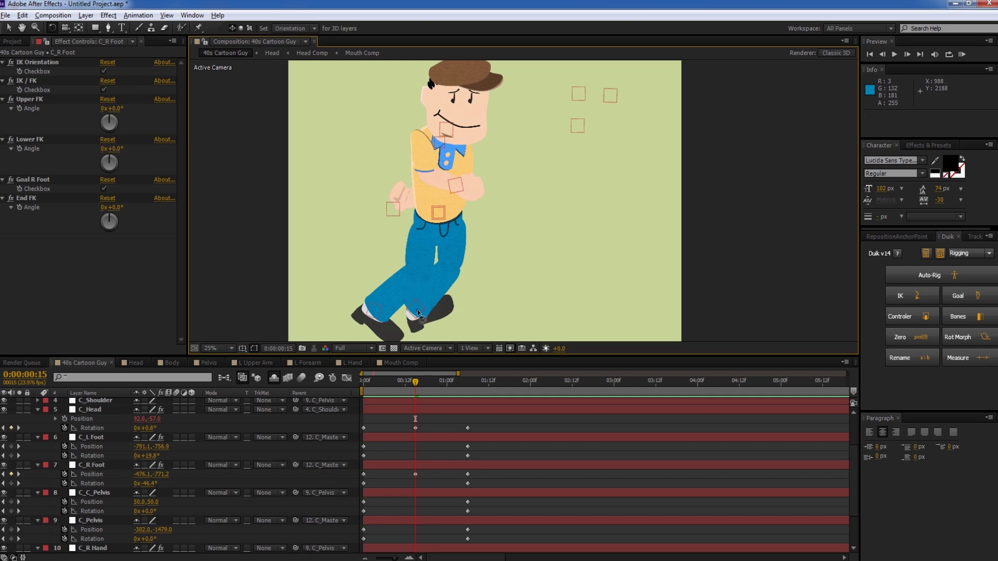
pyautogui.moveTo(419, 311); pyautogui.dragTo(602, 307)
pyautogui.press('v')
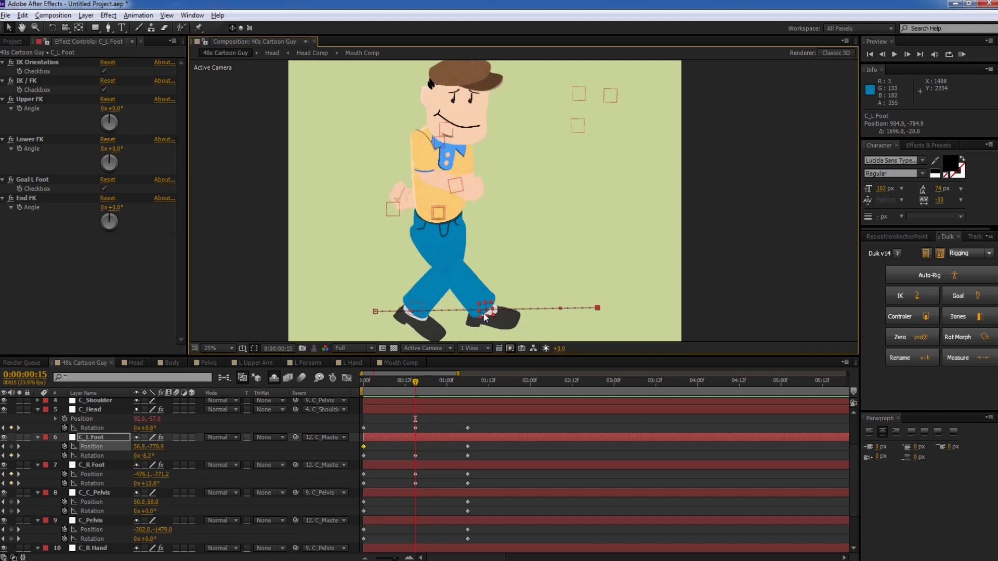
# Slide C_L Foot under the body to -81.1, -798.9 and lift C_R Foot to -668.1, -837.2
pyautogui.hotkey('ctrl', 'z')
pyautogui.scroll(2, 405, 255)
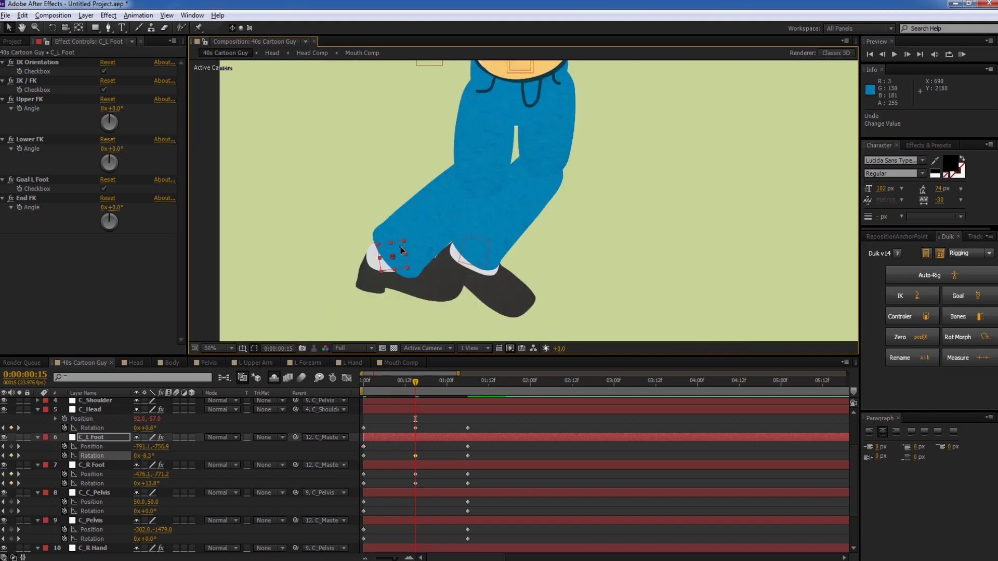
pyautogui.moveTo(400, 250); pyautogui.dragTo(601, 267)
pyautogui.press('w')
pyautogui.press('v')
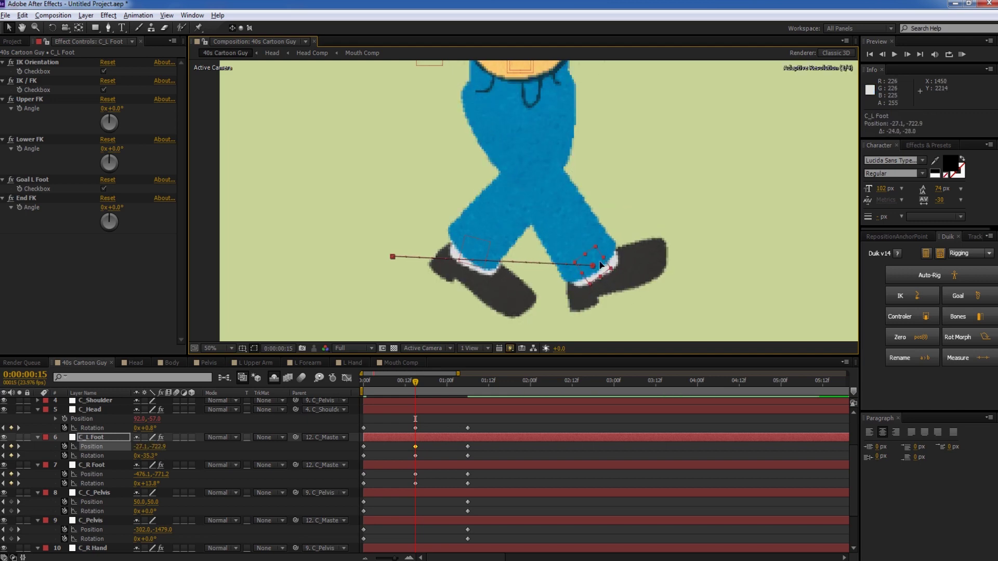
pyautogui.moveTo(601, 265); pyautogui.dragTo(567, 276)
pyautogui.moveTo(471, 256); pyautogui.dragTo(423, 234)
# Swing the right hand forward and up, then rotate it into its forward pose
pyautogui.scroll(-2, 423, 234)
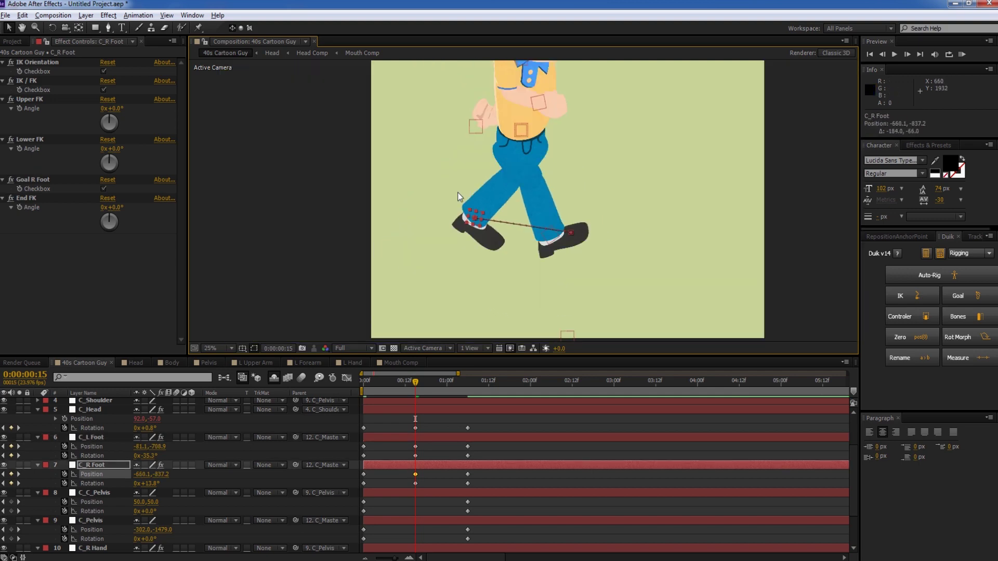
pyautogui.moveTo(491, 171); pyautogui.dragTo(566, 165)
pyautogui.click(566, 165)
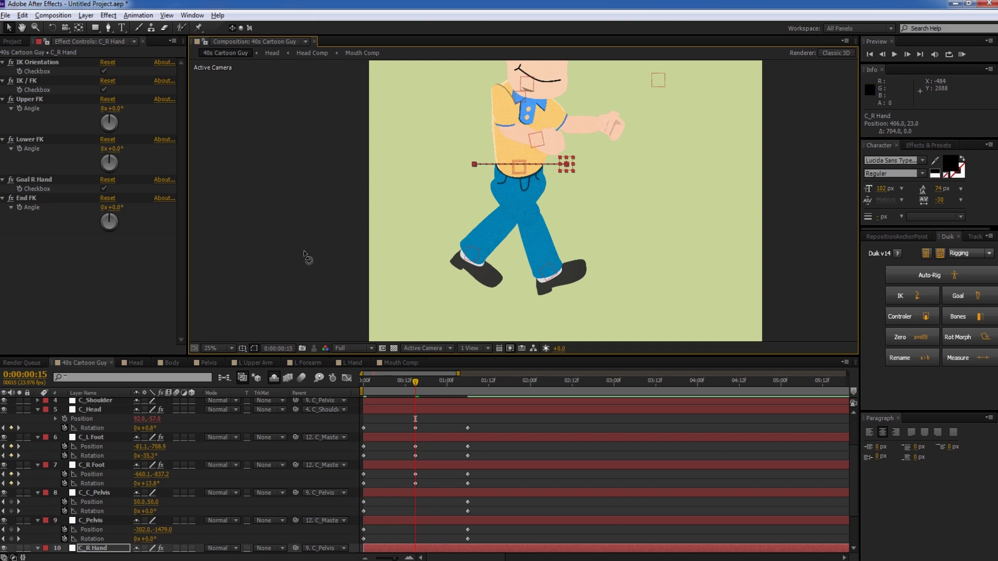
pyautogui.press('w')
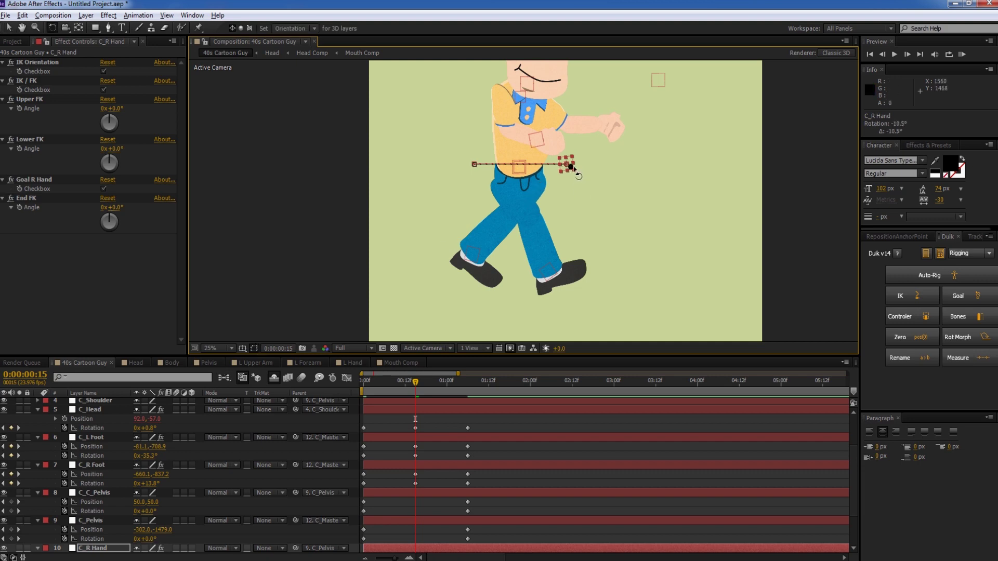
pyautogui.moveTo(563, 176); pyautogui.dragTo(573, 176)
# Swing the left hand back beside the hips, rotate it to 6.0°, and scrub to check
pyautogui.click(538, 140)
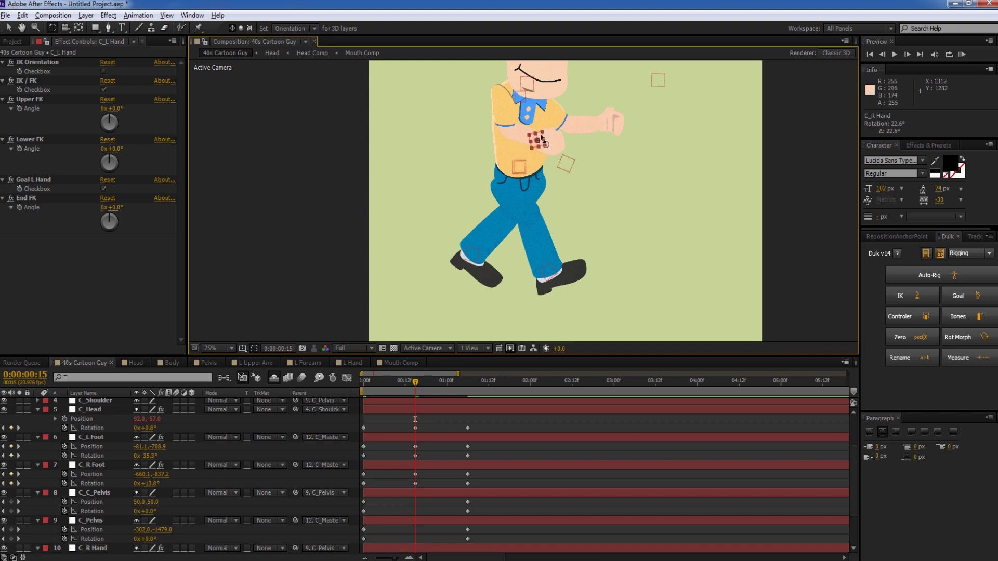
pyautogui.press('v')
pyautogui.moveTo(538, 139); pyautogui.dragTo(410, 155)
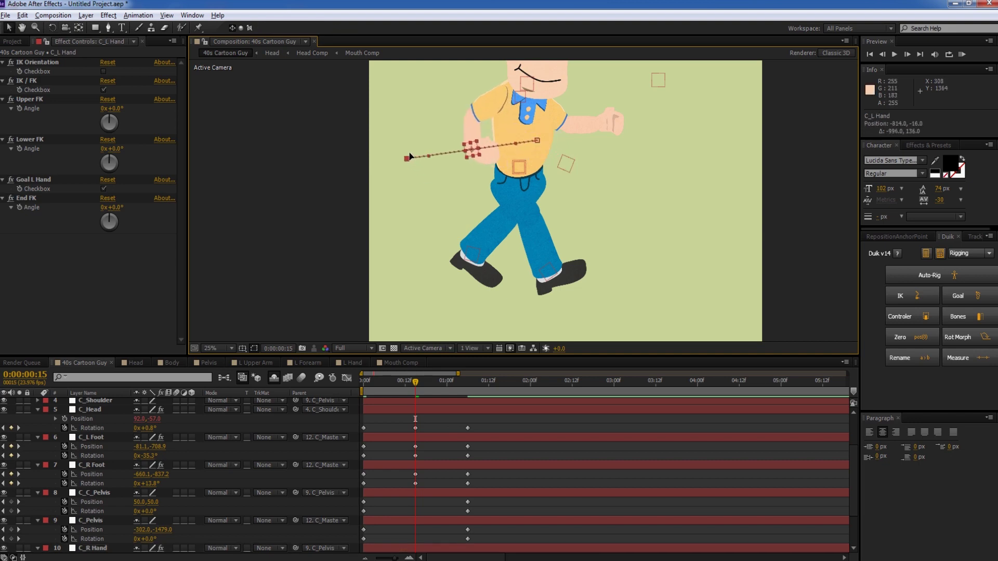
pyautogui.hotkey('ctrl', 'z')
pyautogui.scroll(2, 475, 153)
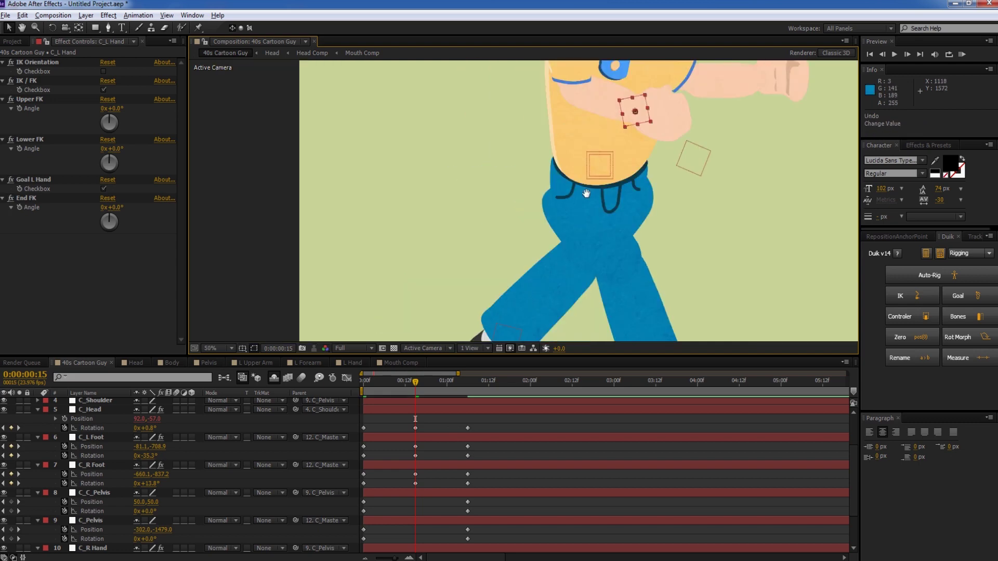
pyautogui.moveTo(621, 183); pyautogui.dragTo(460, 218)
pyautogui.press('w')
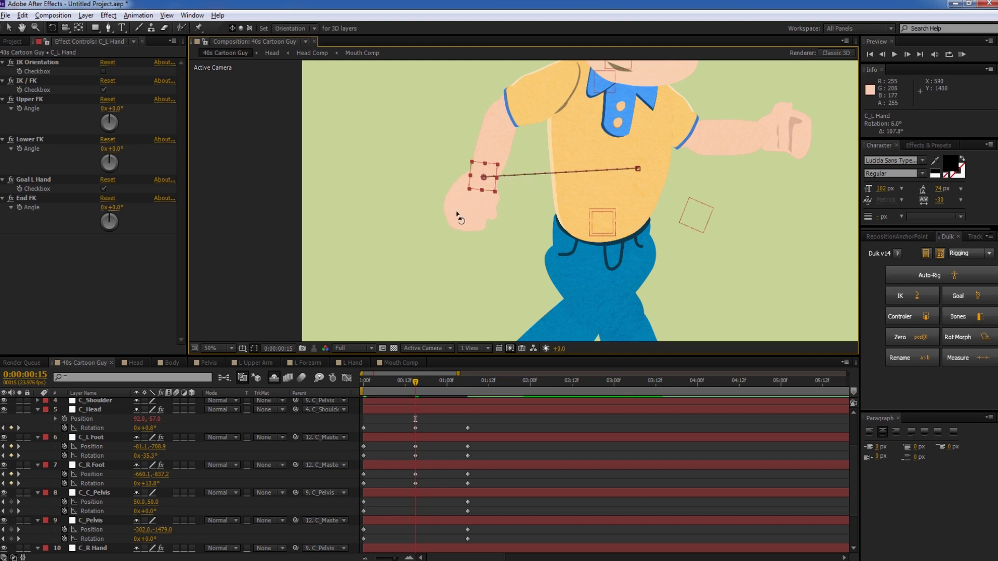
pyautogui.scroll(-2, 519, 180)
pyautogui.moveTo(547, 244); pyautogui.dragTo(554, 221)
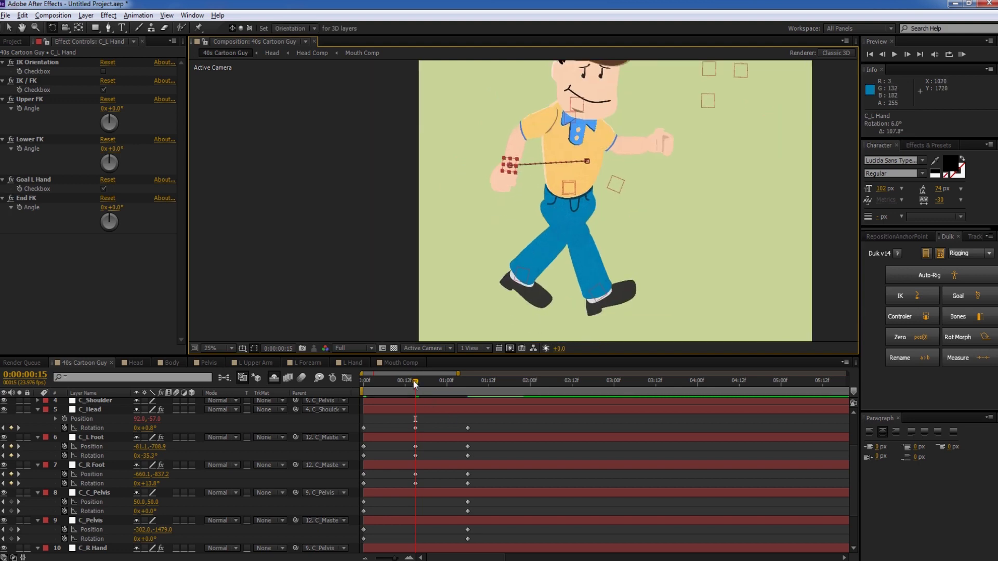
pyautogui.moveTo(415, 383); pyautogui.dragTo(464, 375)
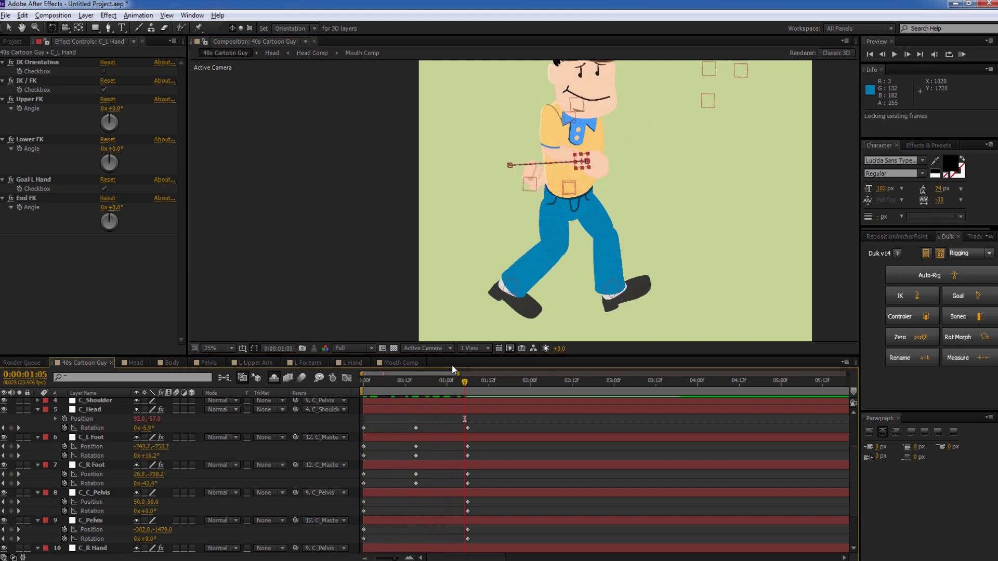
# Preview the walk cycle, then lift the left foot forward at frame 4
pyautogui.press('KP_0')
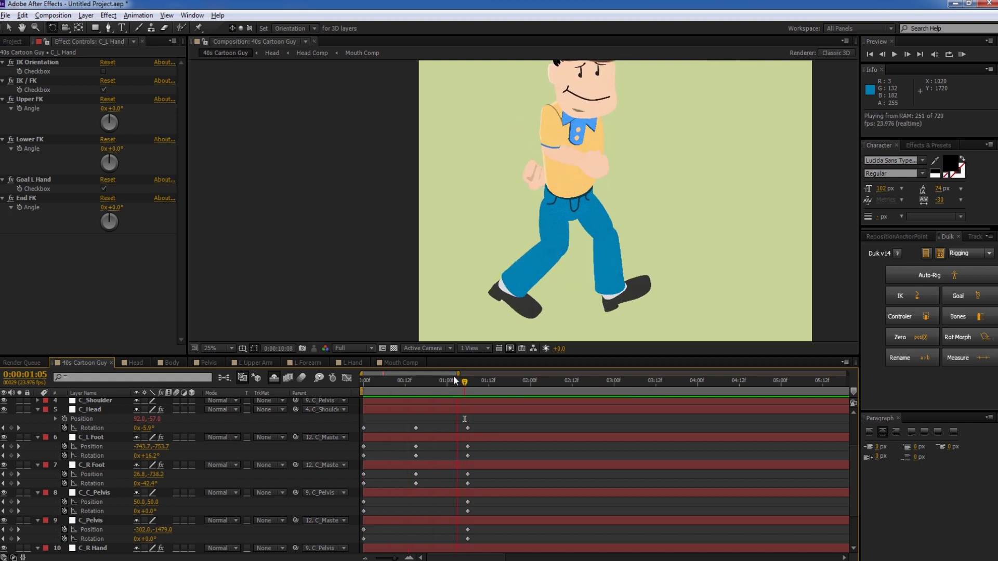
pyautogui.click(453, 375)
pyautogui.moveTo(376, 381)
pyautogui.mouseDown()
pyautogui.moveTo(387, 383)
pyautogui.moveTo(357, 386)
pyautogui.moveTo(385, 385)
pyautogui.moveTo(376, 387)
pyautogui.mouseUp()
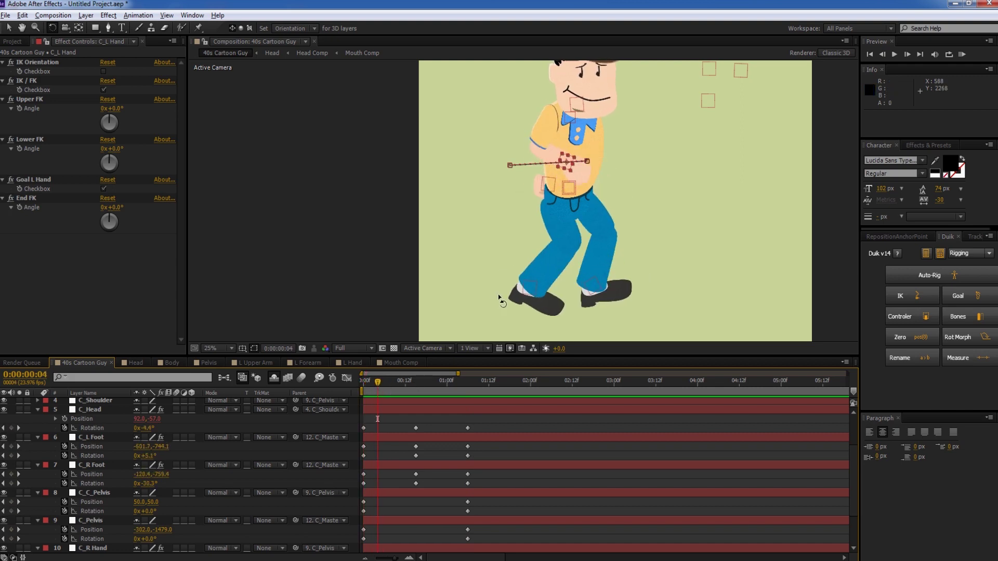
pyautogui.moveTo(529, 292); pyautogui.dragTo(500, 277)
pyautogui.press('w')
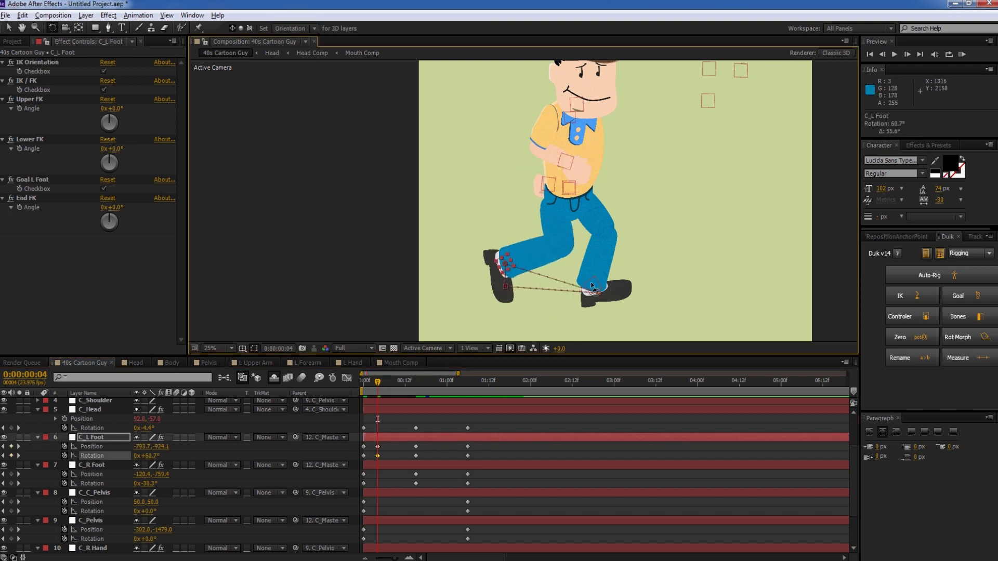
pyautogui.click(592, 289)
pyautogui.press('v')
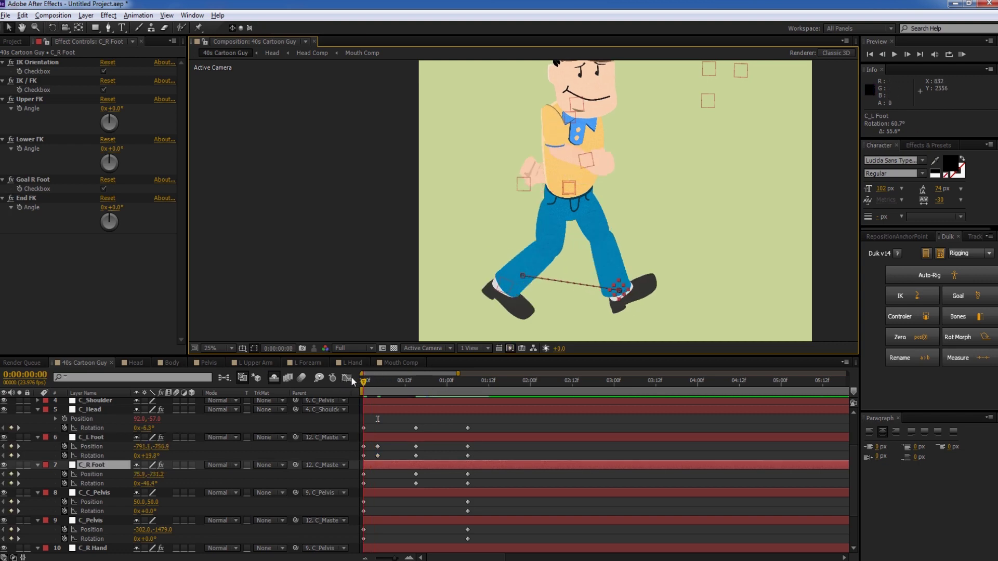
# At frame 5, pull the right foot back and down and rotate it flat
pyautogui.moveTo(368, 380); pyautogui.dragTo(380, 377)
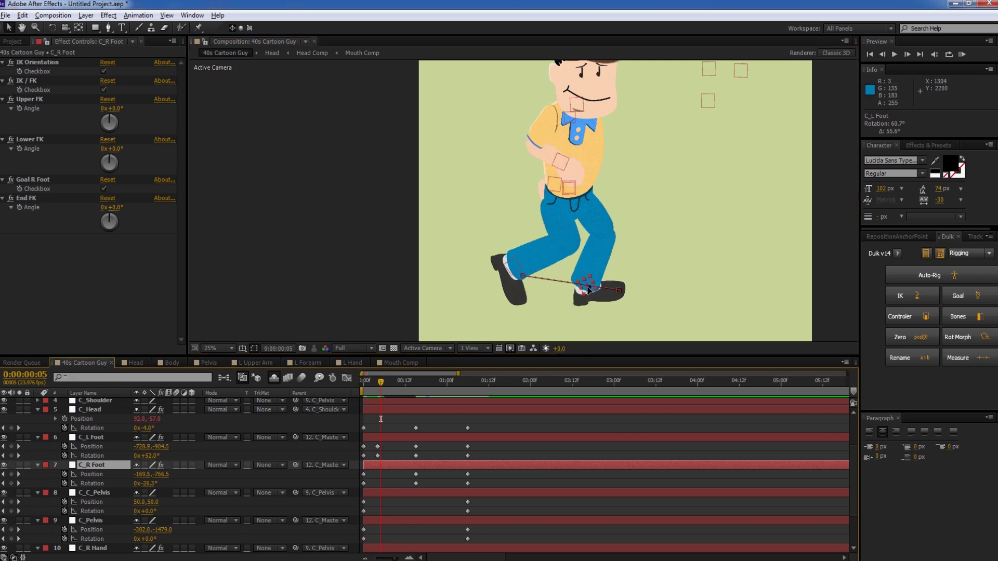
pyautogui.moveTo(589, 290); pyautogui.dragTo(575, 300)
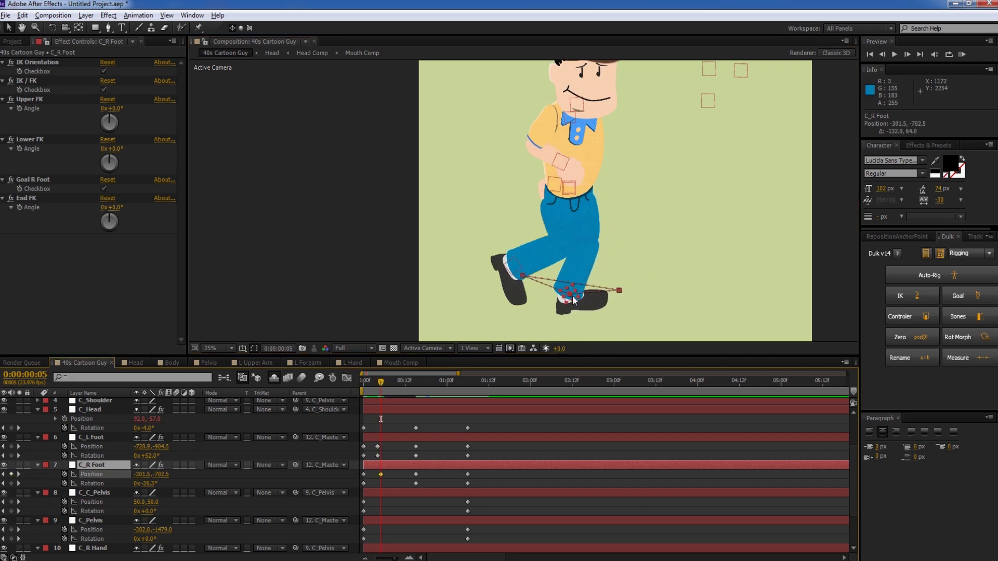
pyautogui.press('w')
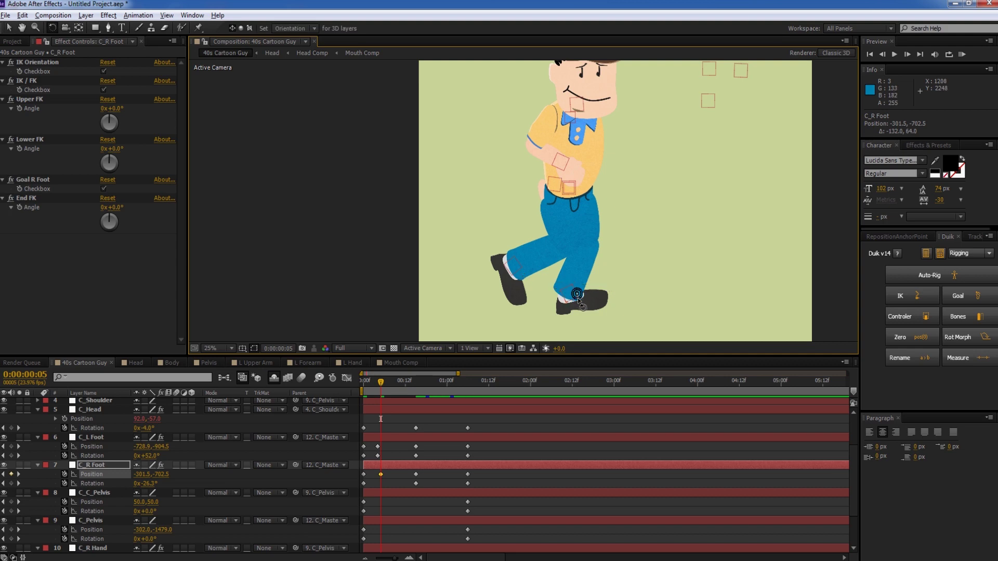
pyautogui.click(577, 294)
pyautogui.moveTo(575, 297); pyautogui.dragTo(576, 300)
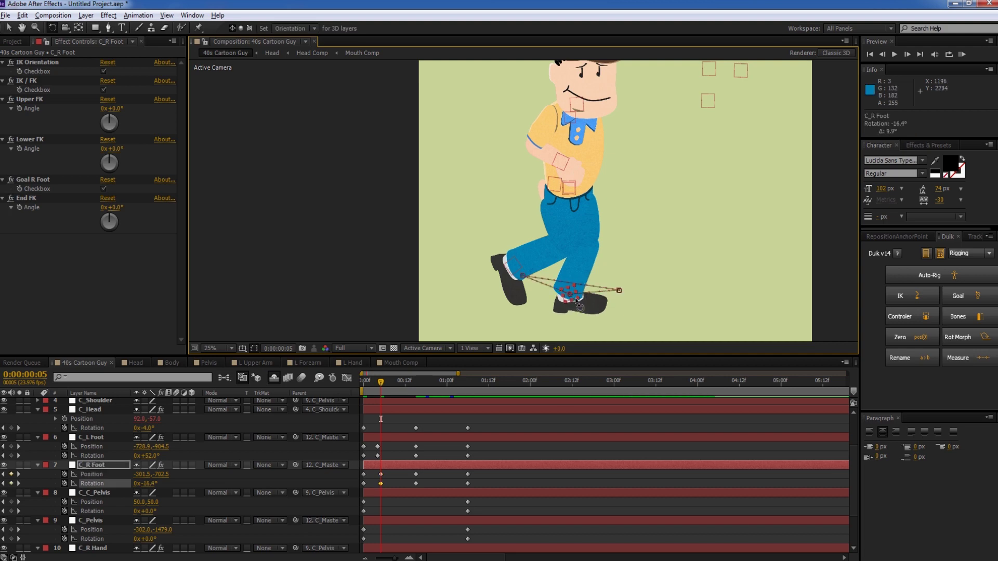
# At frame 9, lift C_L Foot up and forward tilted 56.1°, and move C_R Foot back at -8.6°
pyautogui.moveTo(385, 382); pyautogui.dragTo(396, 383)
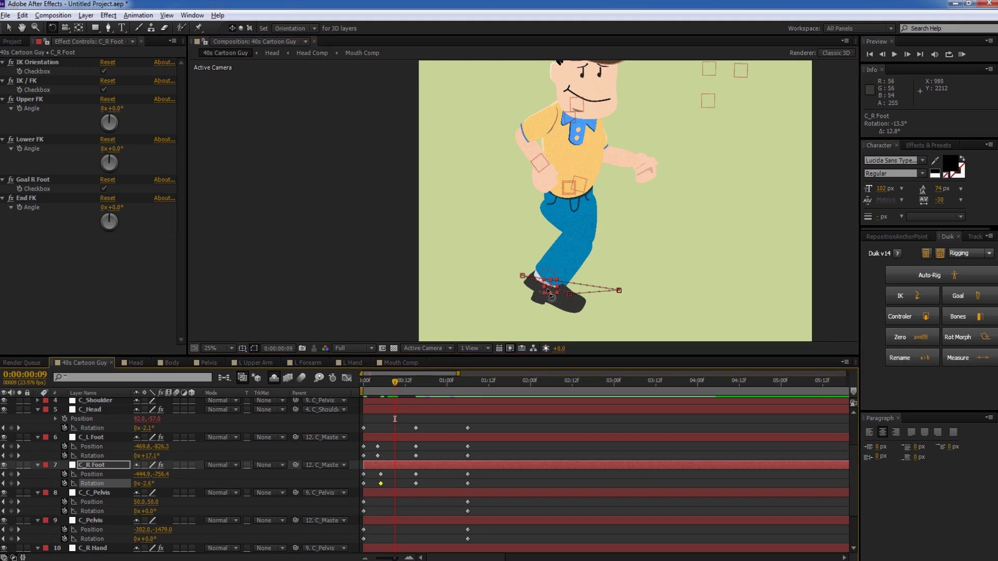
pyautogui.press('v')
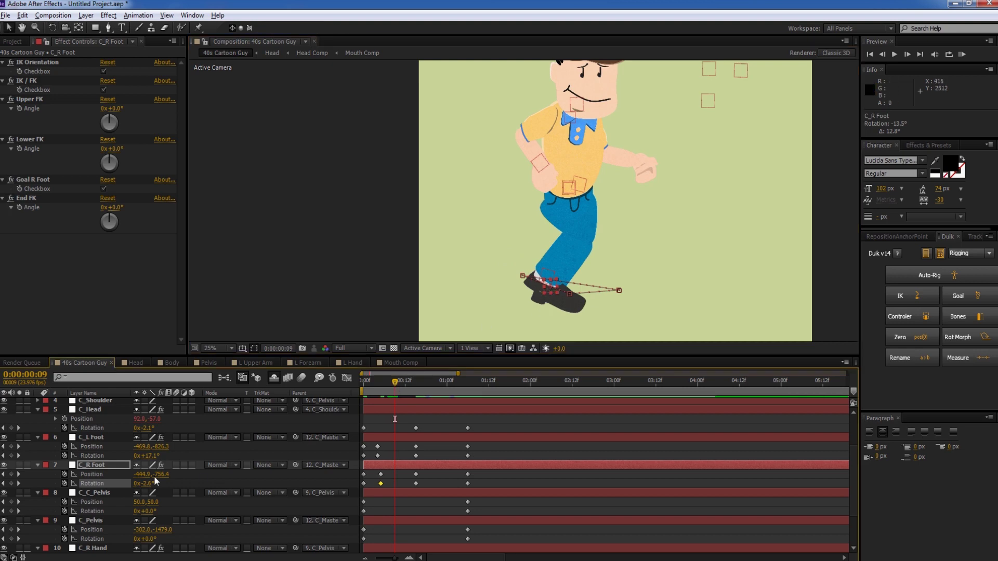
pyautogui.click(89, 438)
pyautogui.scroll(2, 513, 278)
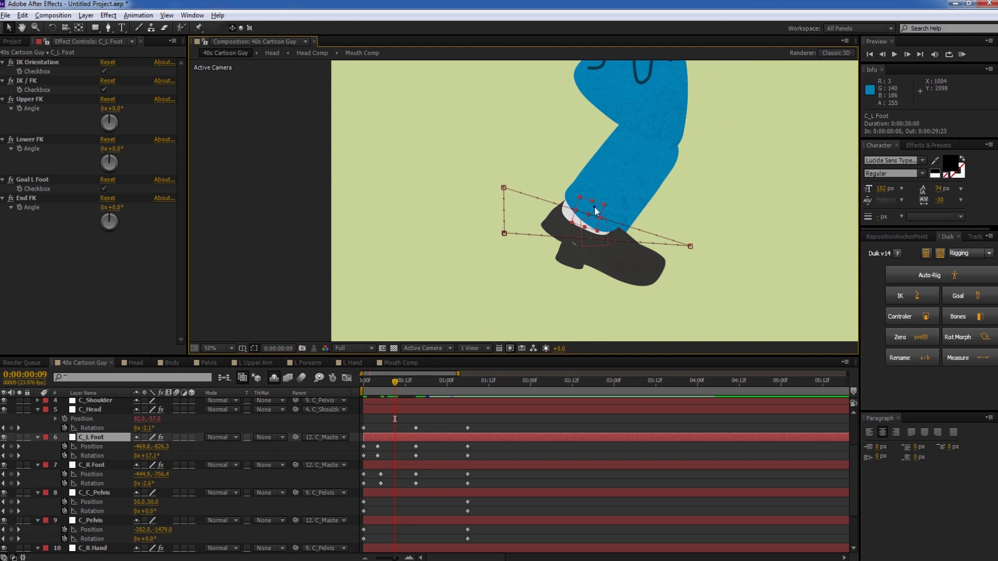
pyautogui.moveTo(595, 209); pyautogui.dragTo(617, 179)
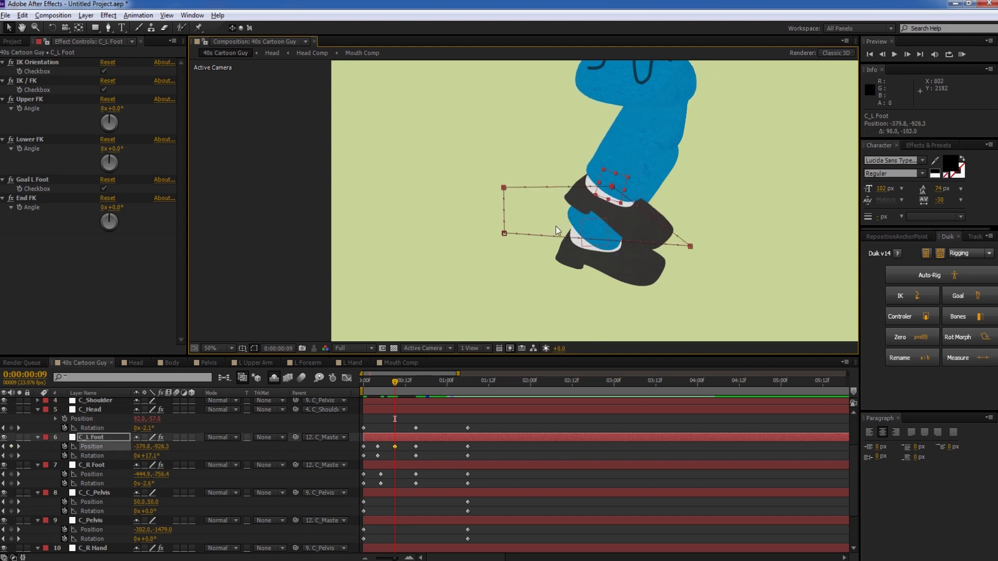
pyautogui.moveTo(150, 461); pyautogui.dragTo(171, 461)
pyautogui.moveTo(589, 240); pyautogui.dragTo(553, 225)
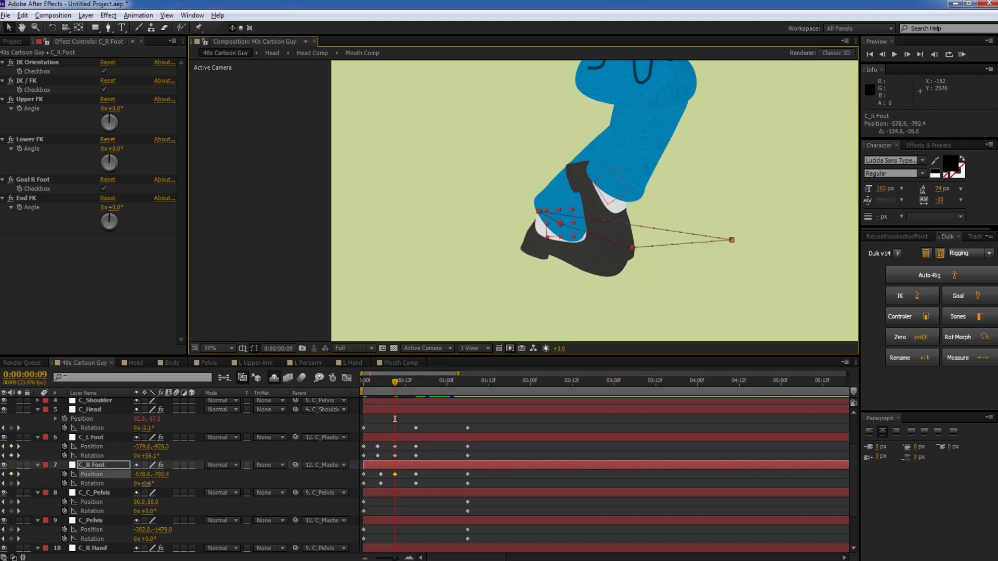
pyautogui.moveTo(146, 484); pyautogui.dragTo(139, 484)
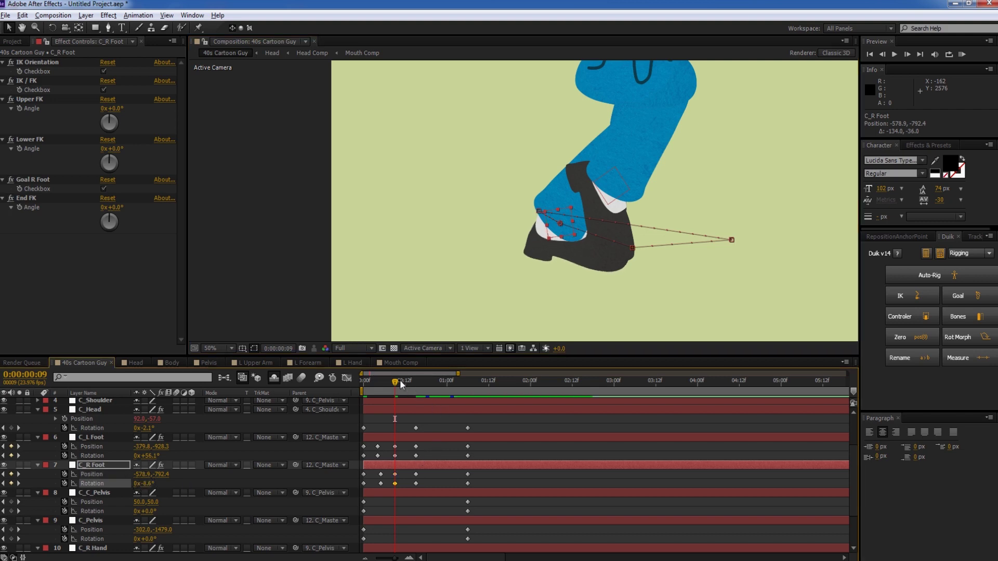
pyautogui.moveTo(400, 379); pyautogui.dragTo(438, 381)
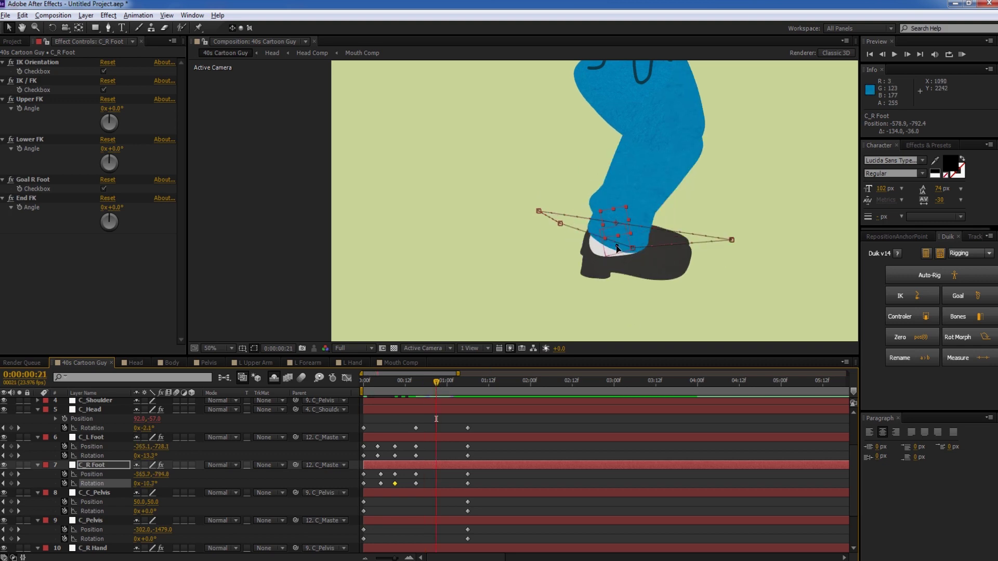
# Move the left foot forward and down, and lift the right foot back, tilted to 42.7°
pyautogui.moveTo(617, 250); pyautogui.dragTo(647, 271)
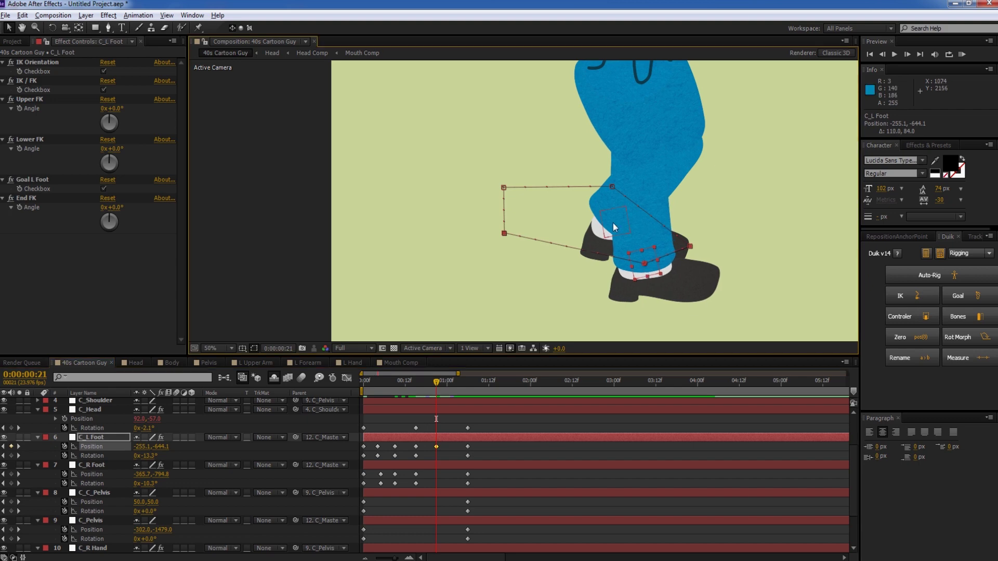
pyautogui.moveTo(614, 221); pyautogui.dragTo(586, 180)
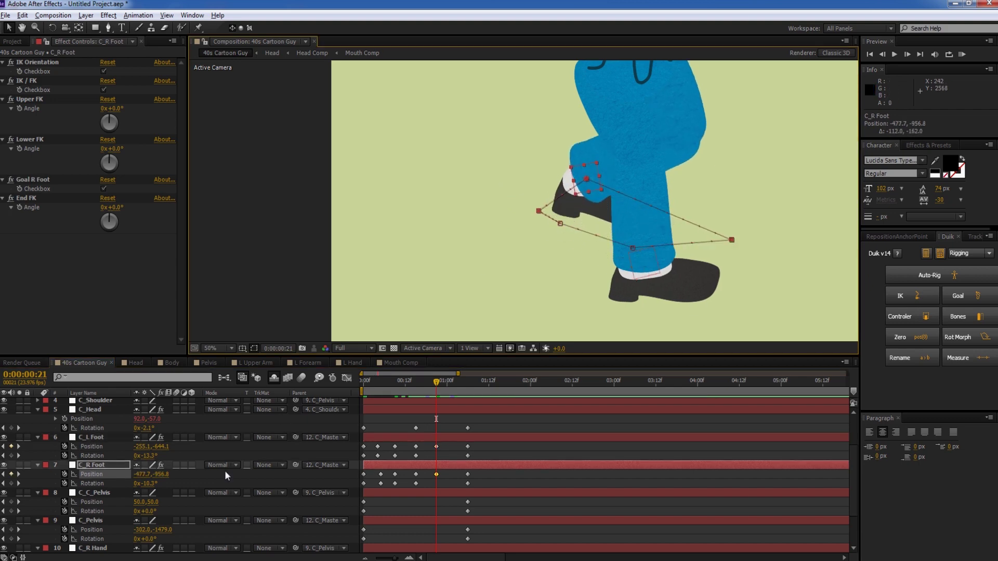
pyautogui.moveTo(151, 481); pyautogui.dragTo(184, 482)
# At 1 second 2 frames, rotate the left foot to -4.9° and key the raised right foot's rotation
pyautogui.moveTo(445, 378); pyautogui.dragTo(453, 378)
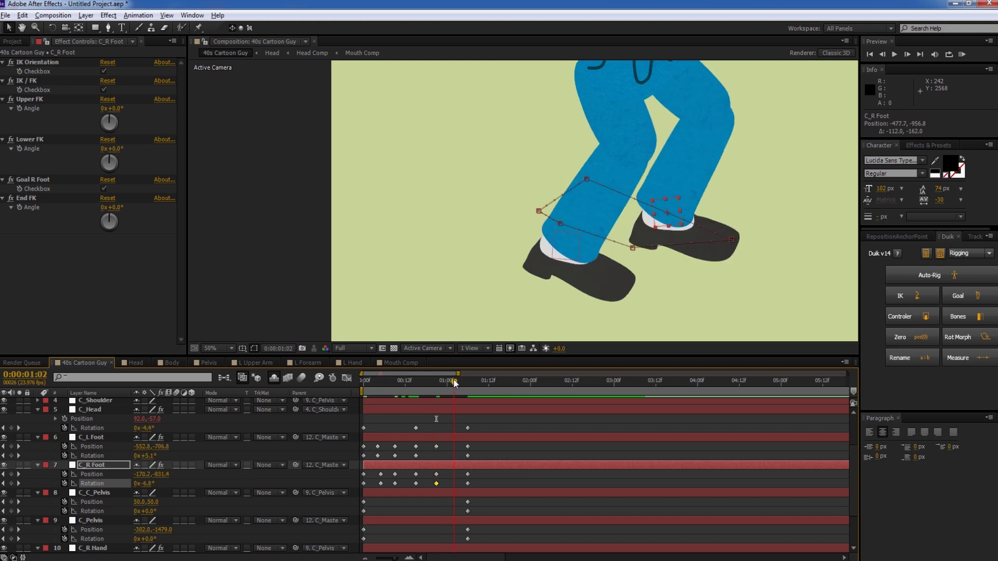
pyautogui.click(563, 256)
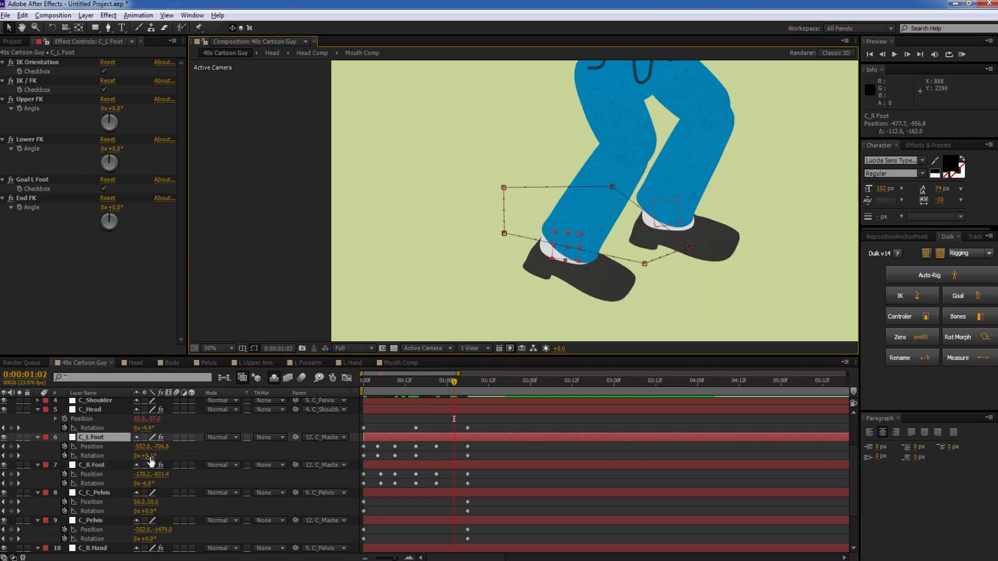
pyautogui.moveTo(146, 455); pyautogui.dragTo(140, 456)
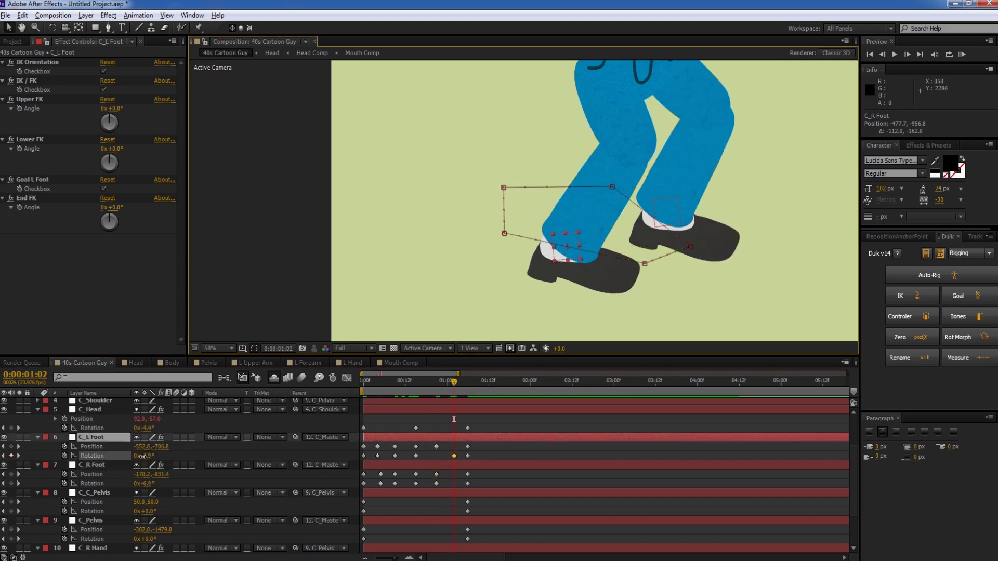
pyautogui.click(674, 217)
pyautogui.moveTo(674, 218); pyautogui.dragTo(698, 198)
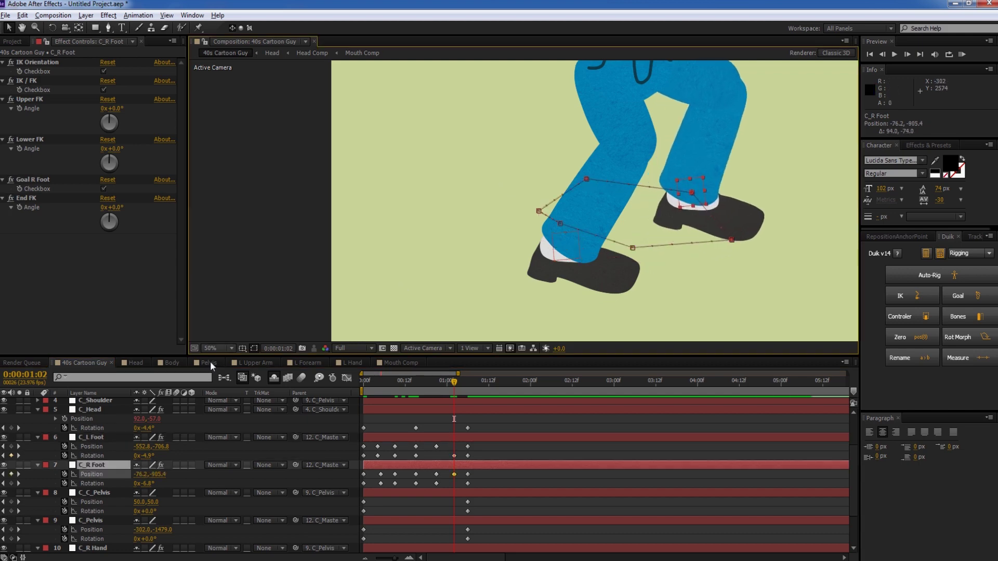
pyautogui.moveTo(150, 484); pyautogui.dragTo(406, 446)
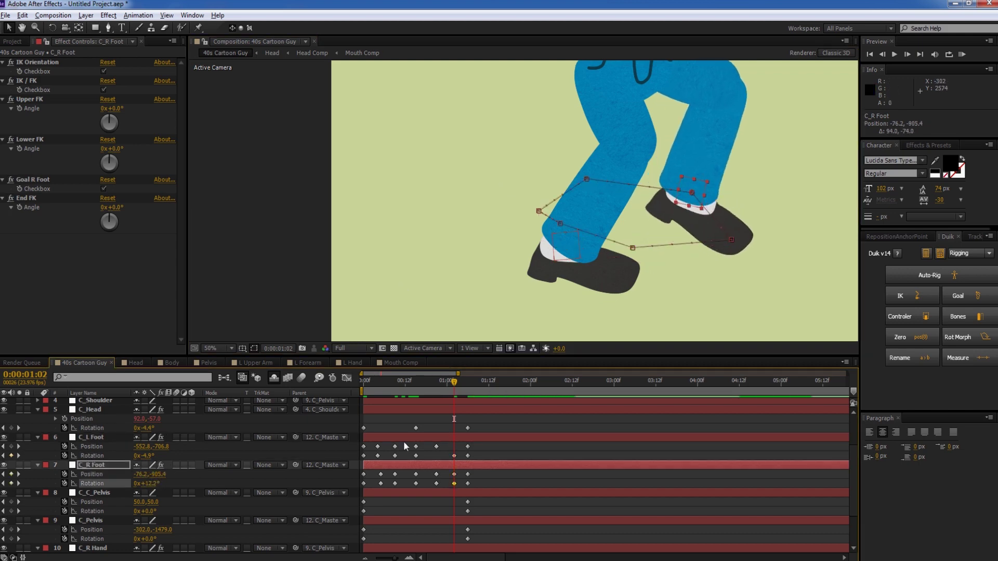
# Return to the start and RAM-preview the 31-frame walk loop
pyautogui.moveTo(456, 380)
pyautogui.mouseDown()
pyautogui.moveTo(472, 377)
pyautogui.moveTo(351, 382)
pyautogui.moveTo(472, 382)
pyautogui.mouseUp()
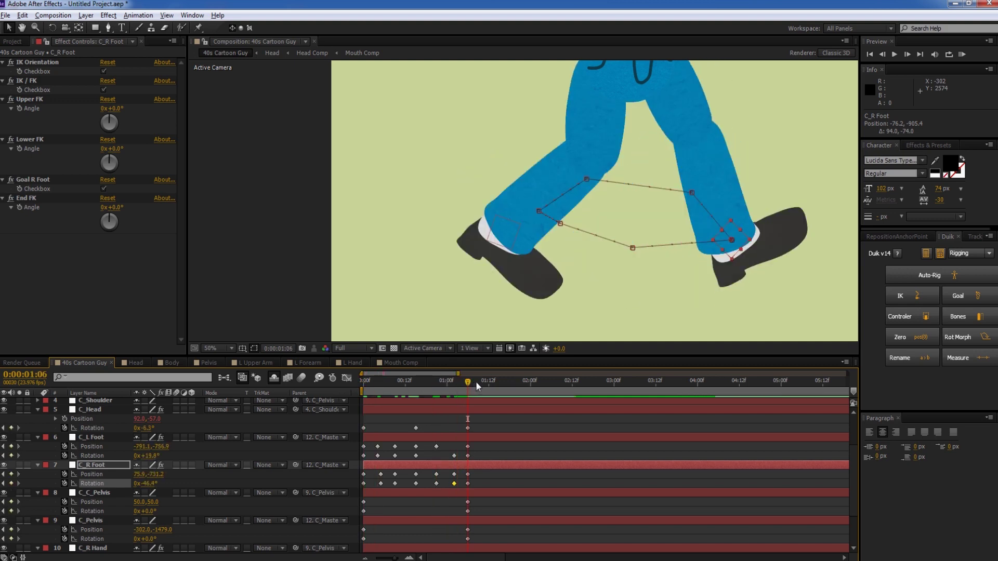
pyautogui.press('KP_0')
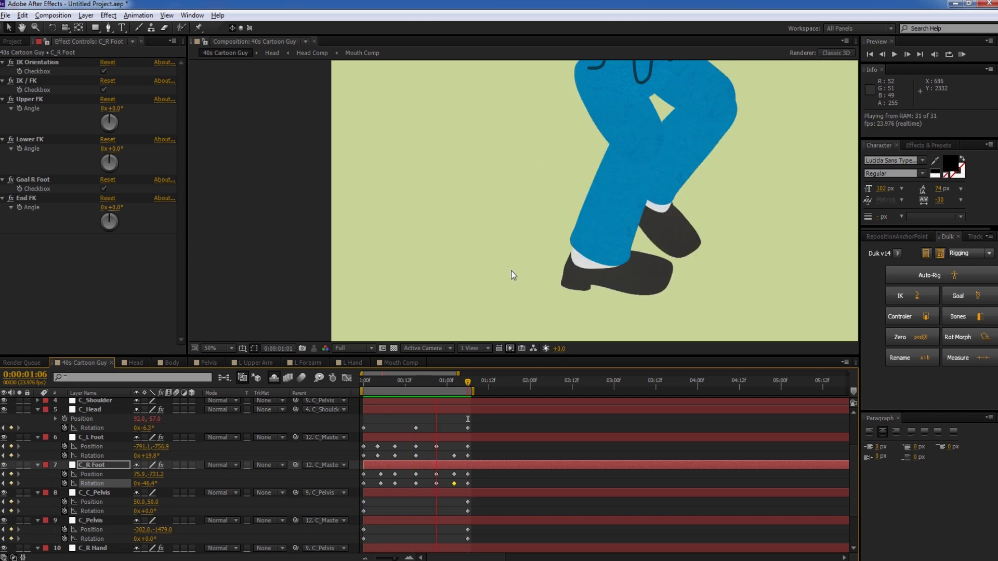
pyautogui.scroll(-3, 530, 214)
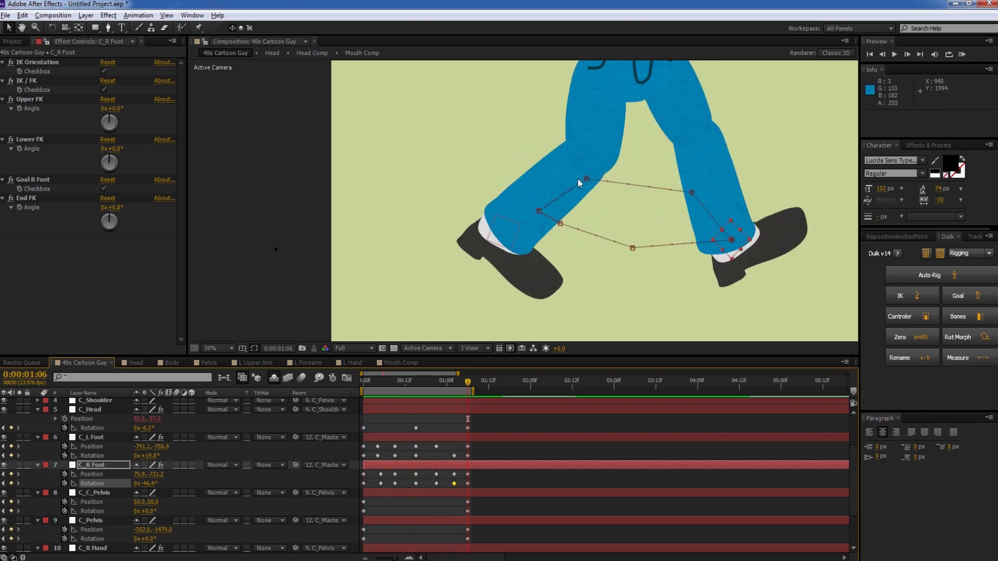
pyautogui.press('KP_0')
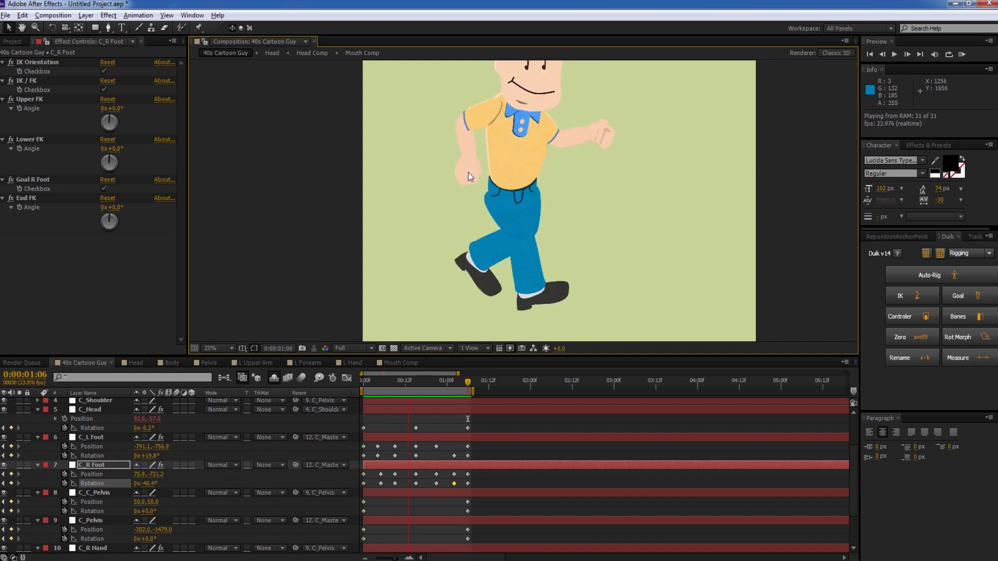
pyautogui.press('space')
pyautogui.scroll(-1, 475, 162)
pyautogui.scroll(1, 497, 167)
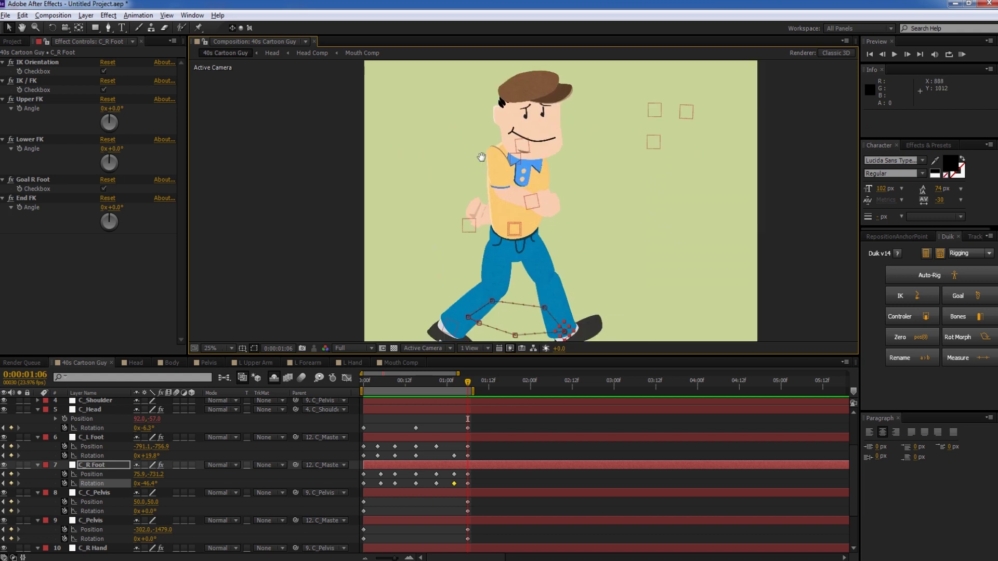
# Reveal C_Shoulder's Position and Rotation and enable their stopwatches at the first frame
pyautogui.click(517, 150)
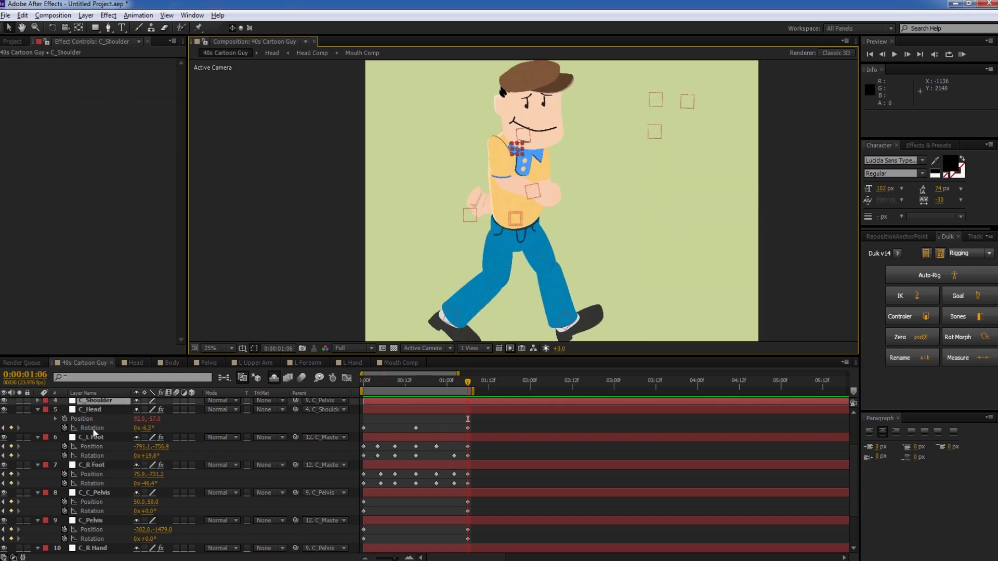
pyautogui.press('p')
pyautogui.hotkey('shift', 'r')
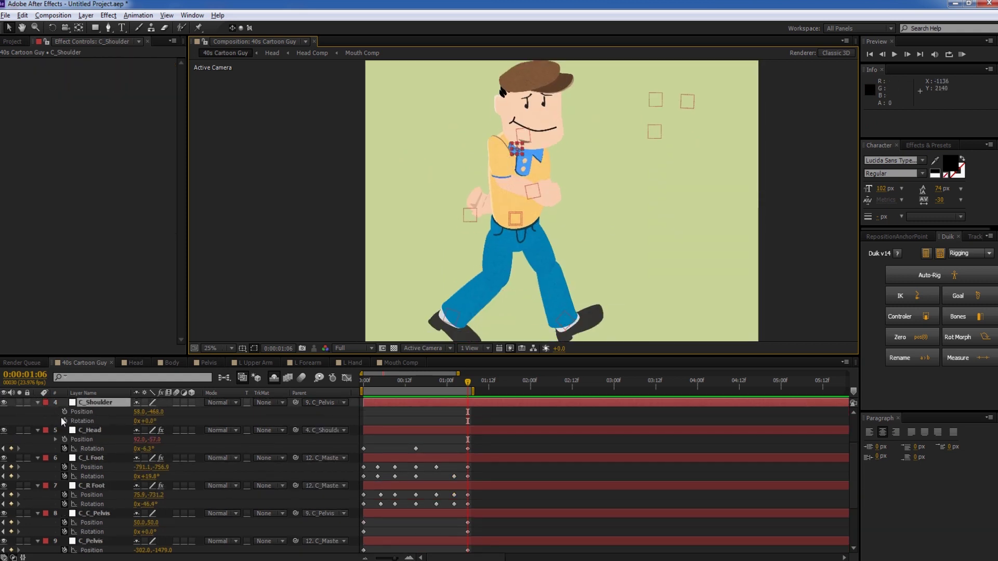
pyautogui.click(64, 421)
pyautogui.click(64, 412)
pyautogui.click(450, 385)
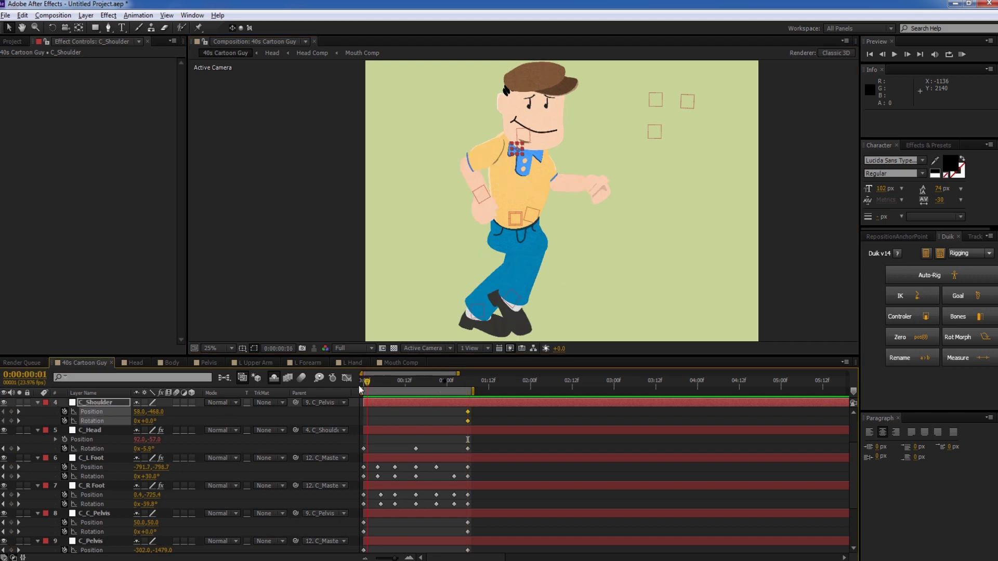
pyautogui.press('Home')
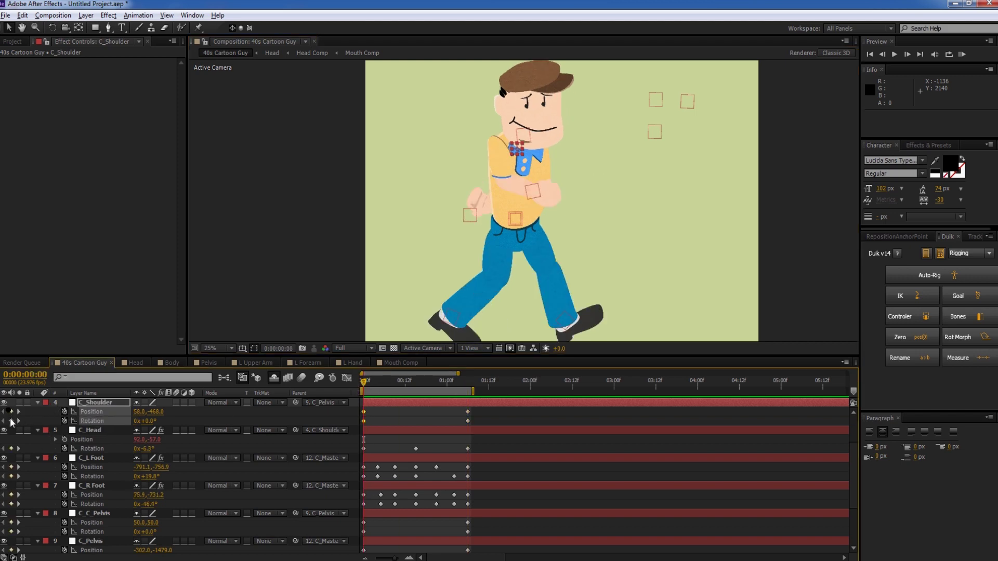
# Lower the shoulders slightly at frame 15 and shift them left at frame 7
pyautogui.click(416, 381)
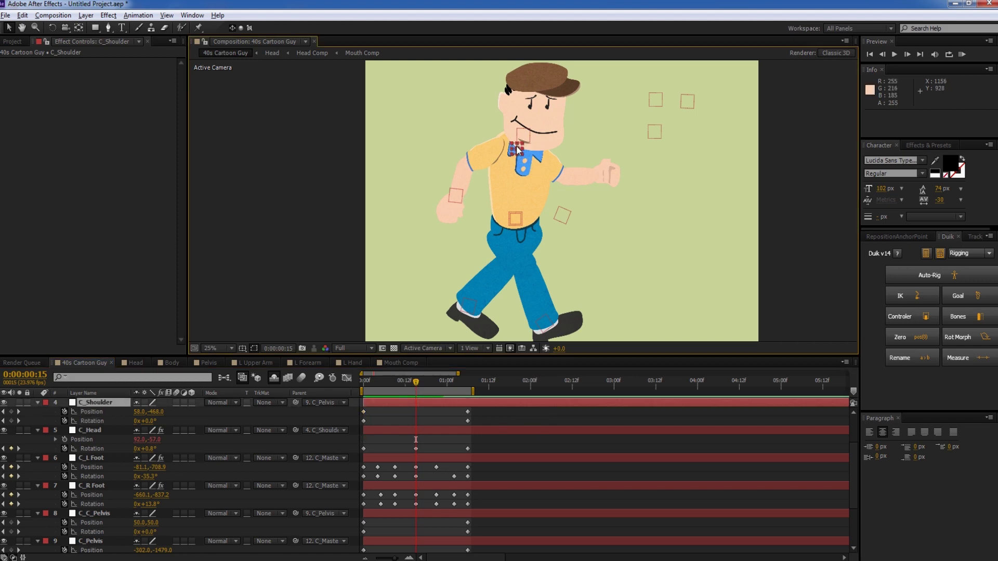
pyautogui.press('.')
pyautogui.scroll(2, 410, 246)
pyautogui.moveTo(510, 143); pyautogui.dragTo(521, 158)
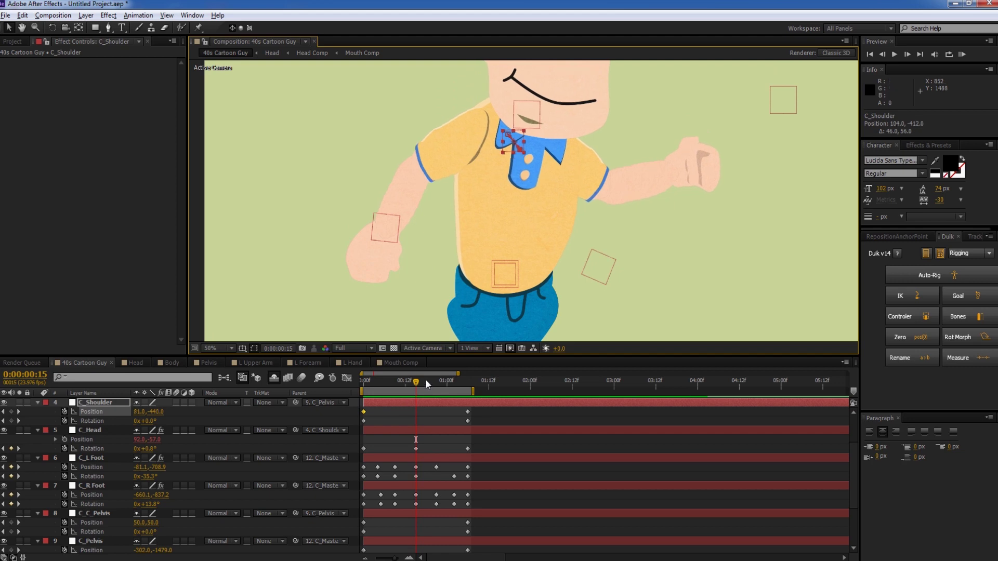
pyautogui.click(429, 381)
pyautogui.click(440, 381)
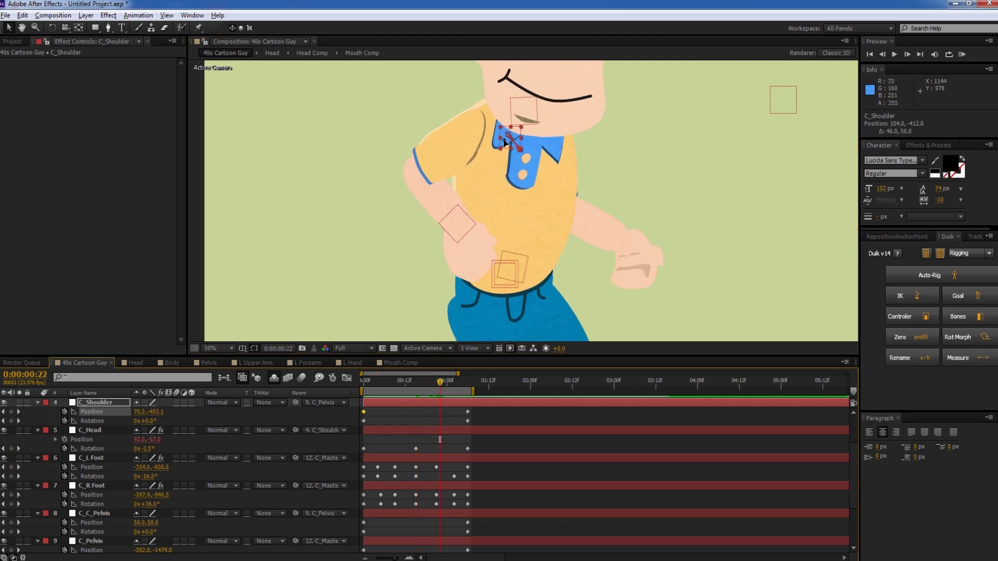
pyautogui.click(387, 380)
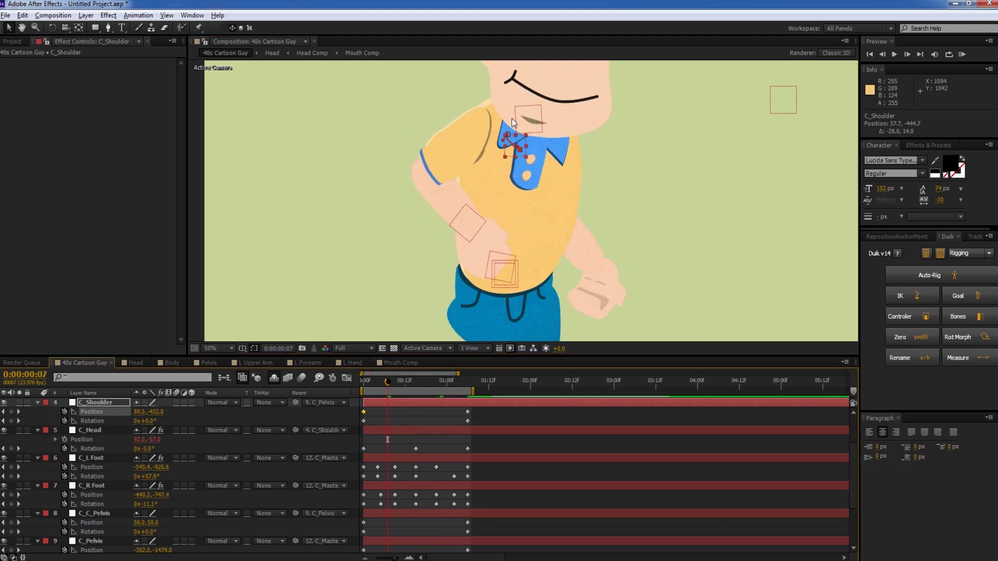
pyautogui.moveTo(511, 154); pyautogui.dragTo(508, 153)
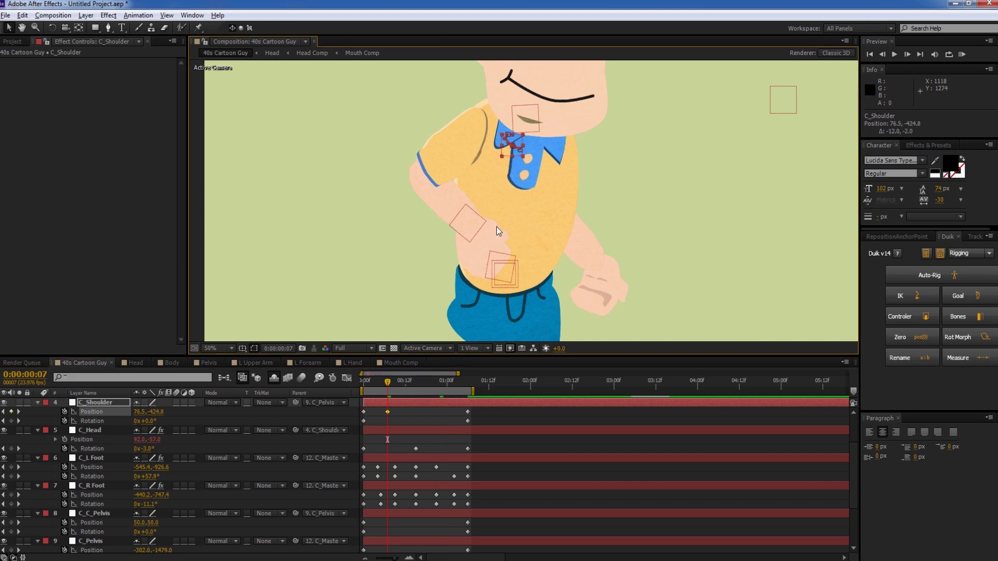
# Raise the shoulders up and right at frame 21, then shift them left again at frame 15
pyautogui.click(436, 382)
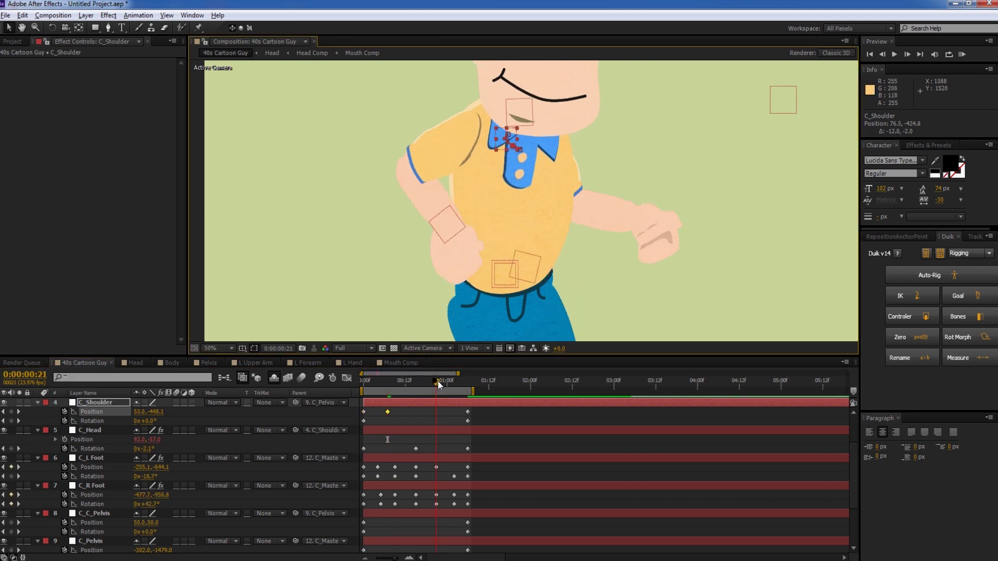
pyautogui.moveTo(512, 141); pyautogui.dragTo(517, 140)
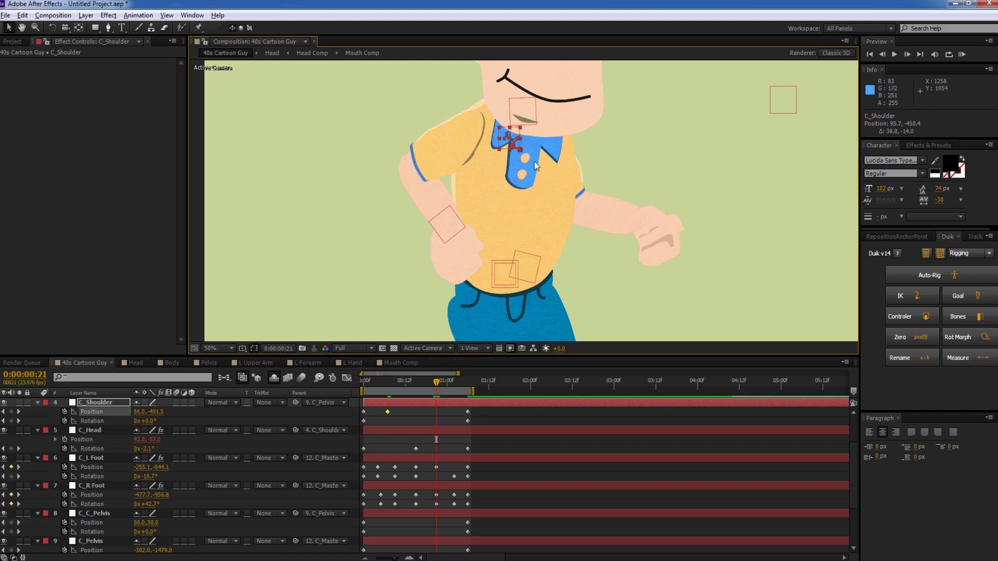
pyautogui.hotkey('ctrl', 'z')
pyautogui.moveTo(512, 134); pyautogui.dragTo(517, 133)
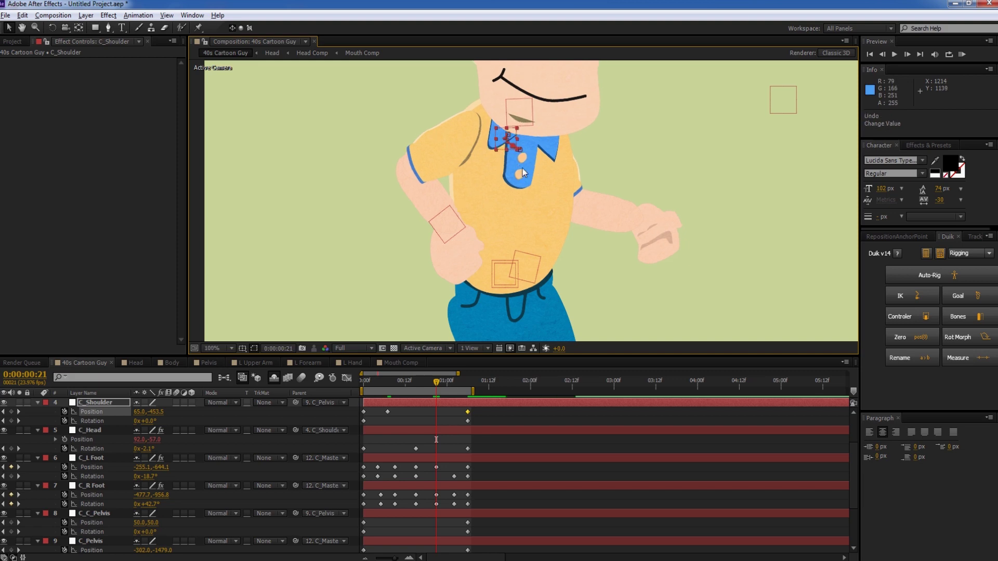
pyautogui.scroll(2, 522, 174)
pyautogui.moveTo(496, 145); pyautogui.dragTo(496, 145)
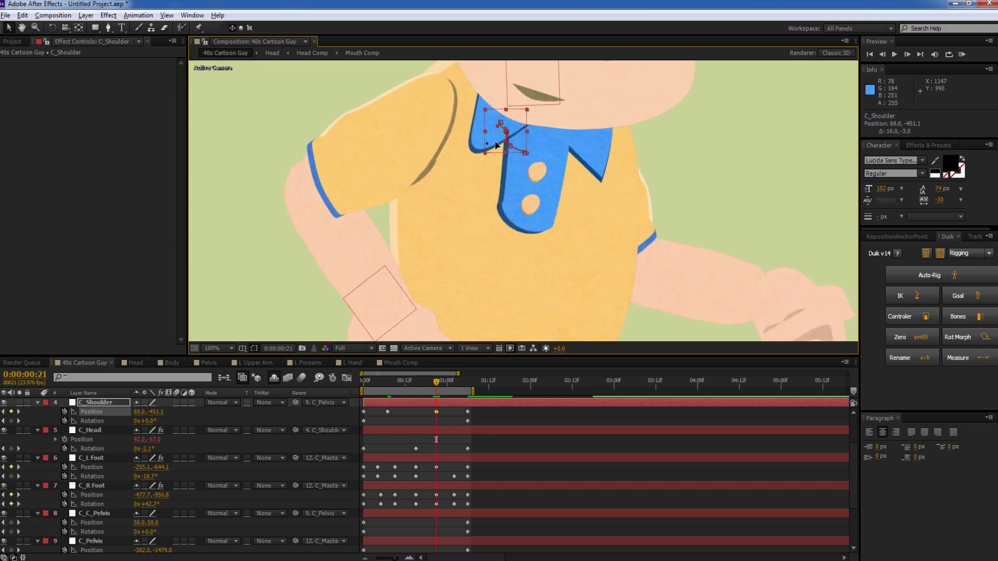
pyautogui.click(418, 381)
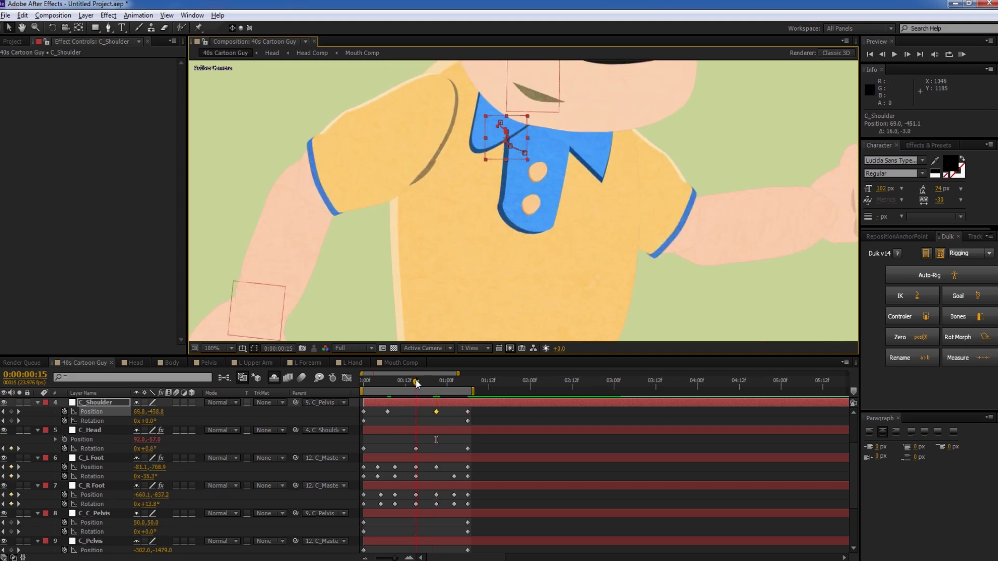
pyautogui.moveTo(503, 145); pyautogui.dragTo(491, 155)
# Zoom out and preview the shoulder motion
pyautogui.press(',')
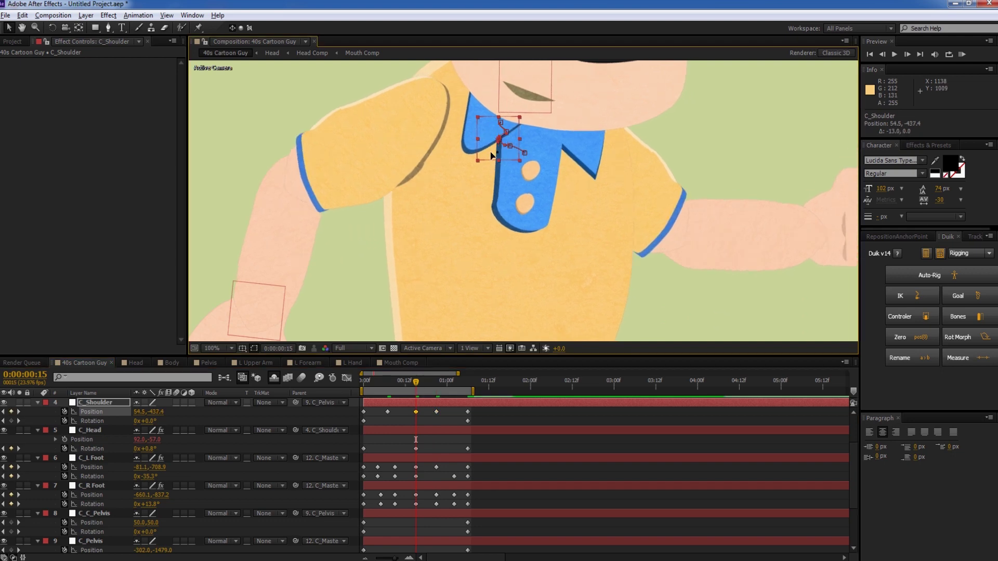
pyautogui.press('KP_0')
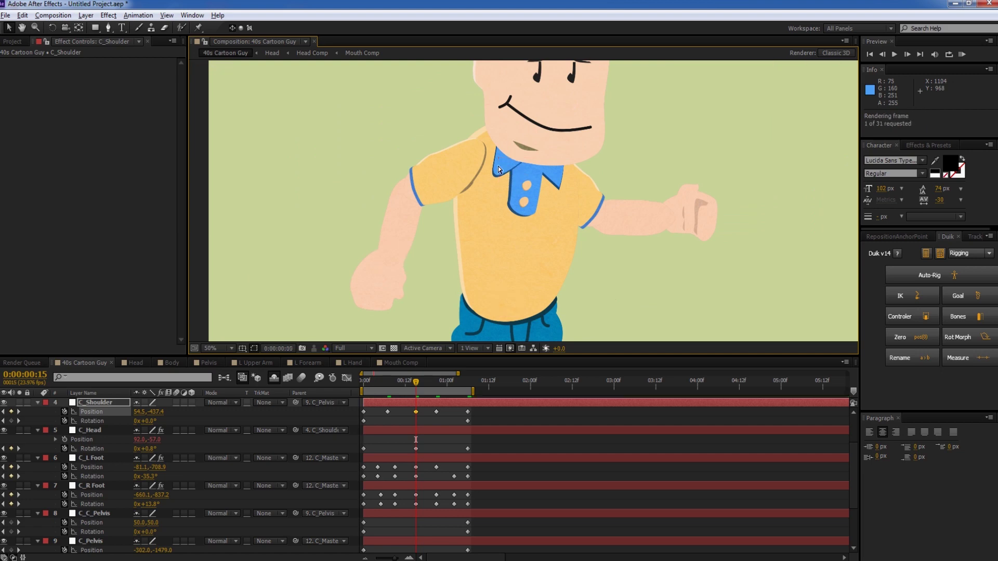
pyautogui.press(',')
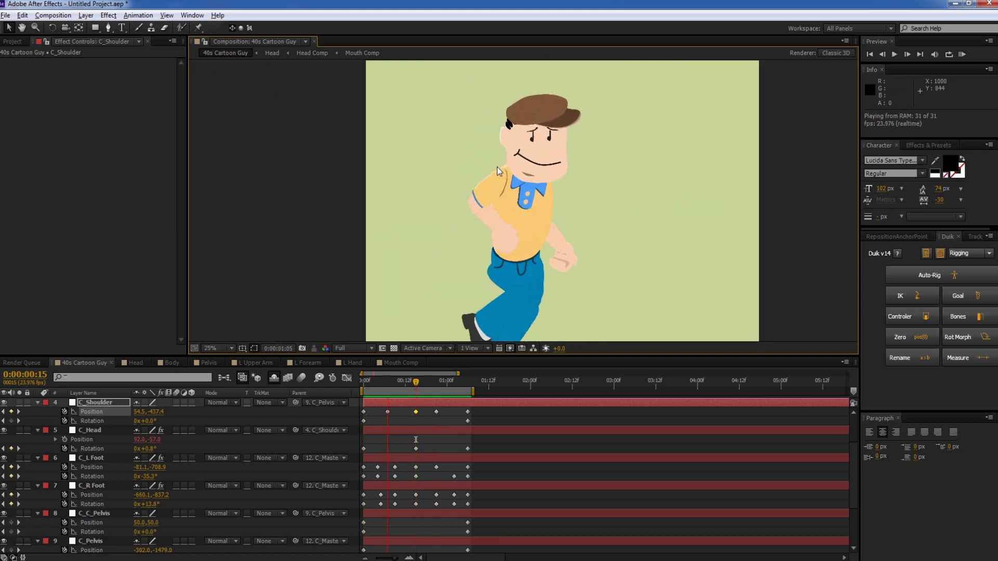
pyautogui.press('space')
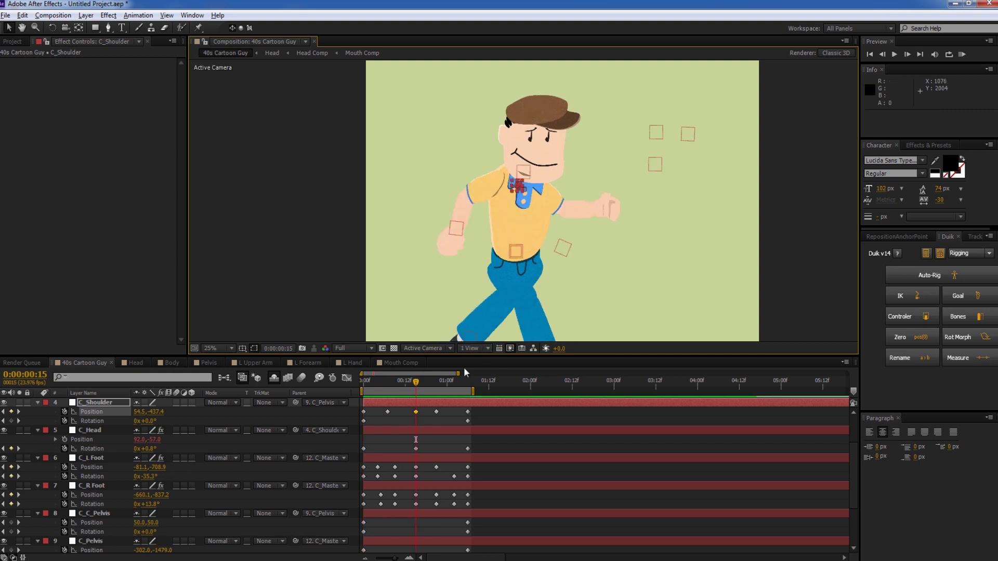
# Copy the first shoulder Position keyframe to the cycle's end at 1:06 and preview the loop
pyautogui.click(468, 382)
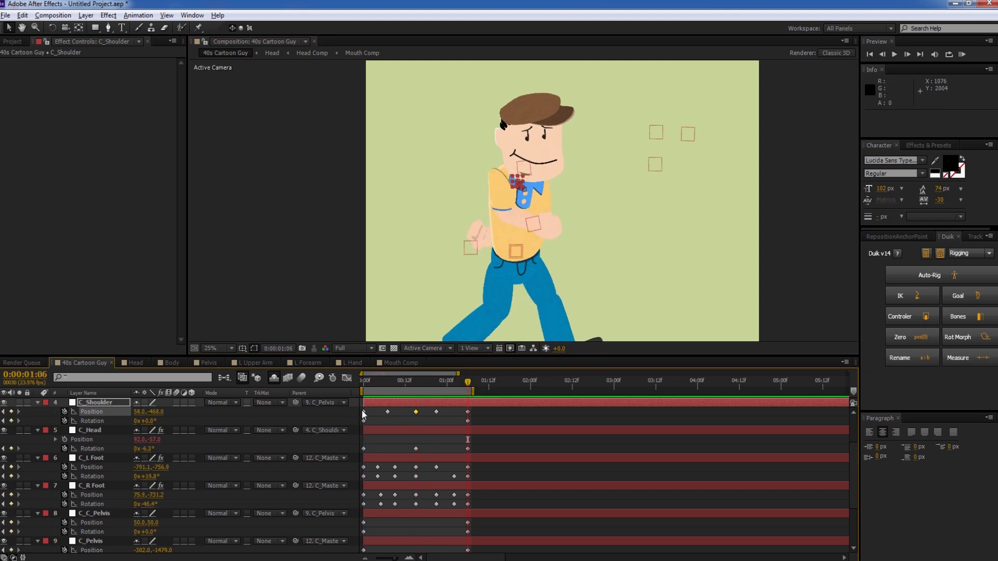
pyautogui.click(363, 412)
pyautogui.hotkey('ctrl', 'c')
pyautogui.hotkey('ctrl', 'v')
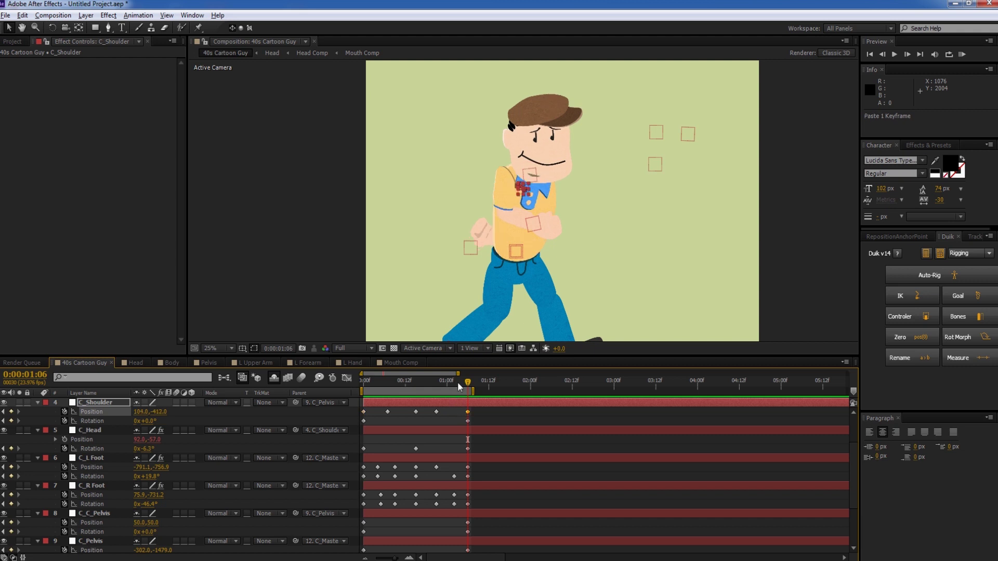
pyautogui.moveTo(459, 385); pyautogui.dragTo(357, 383)
pyautogui.press('KP_0')
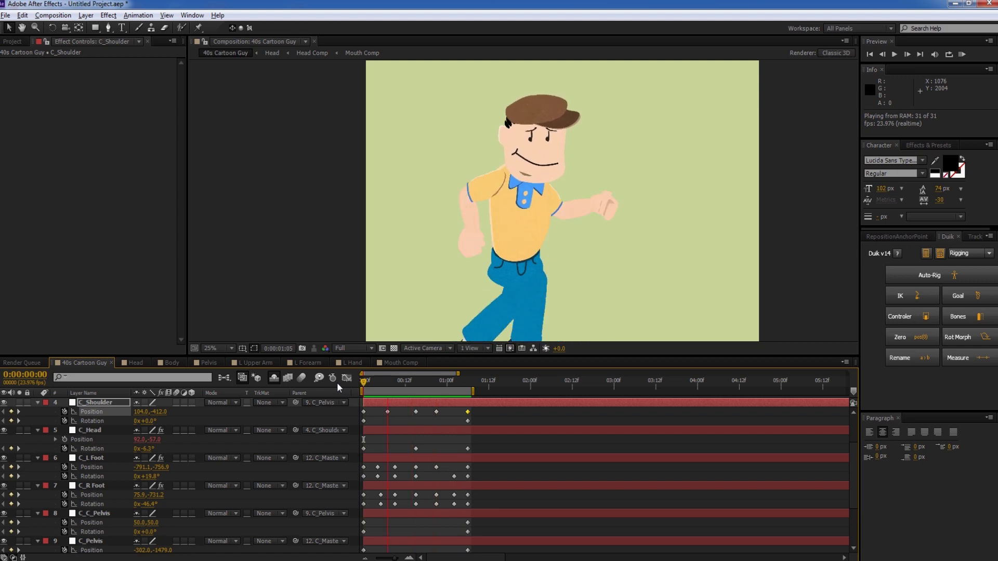
pyautogui.press('space')
# Centre the character in the viewer and preview the walk cycle again
pyautogui.scroll(-1, 540, 213)
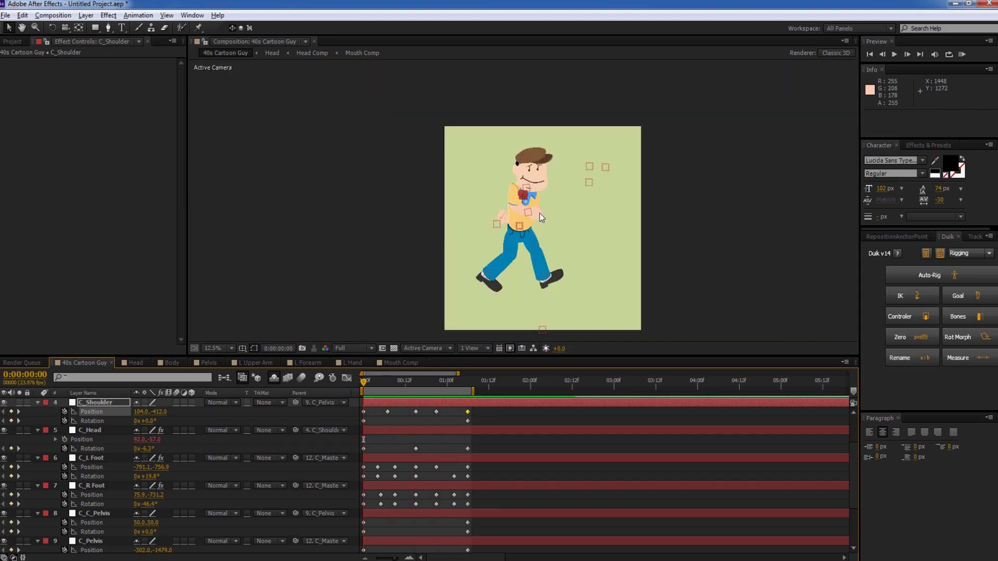
pyautogui.moveTo(523, 196); pyautogui.dragTo(515, 186)
pyautogui.press('space')
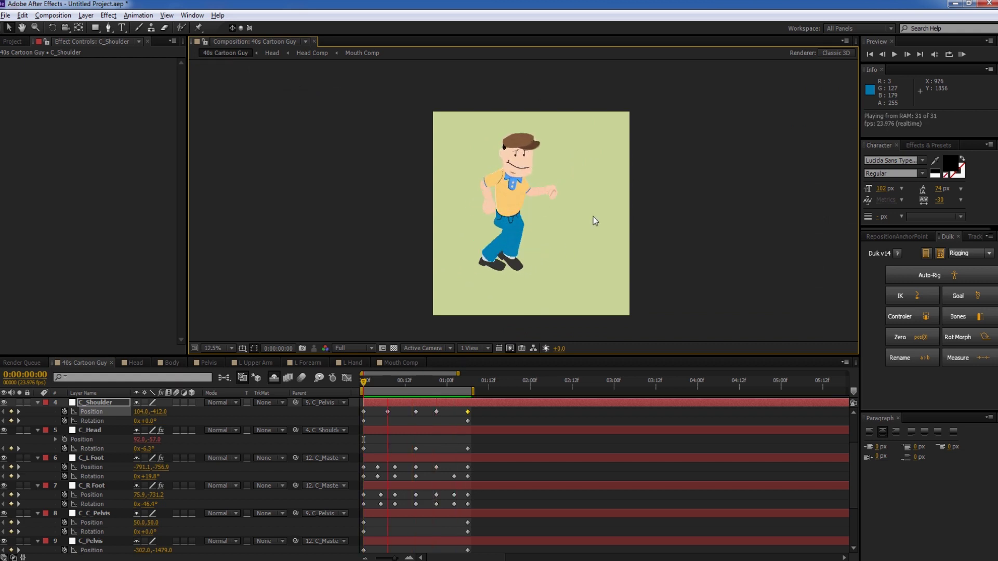
pyautogui.press('space')
pyautogui.click(392, 382)
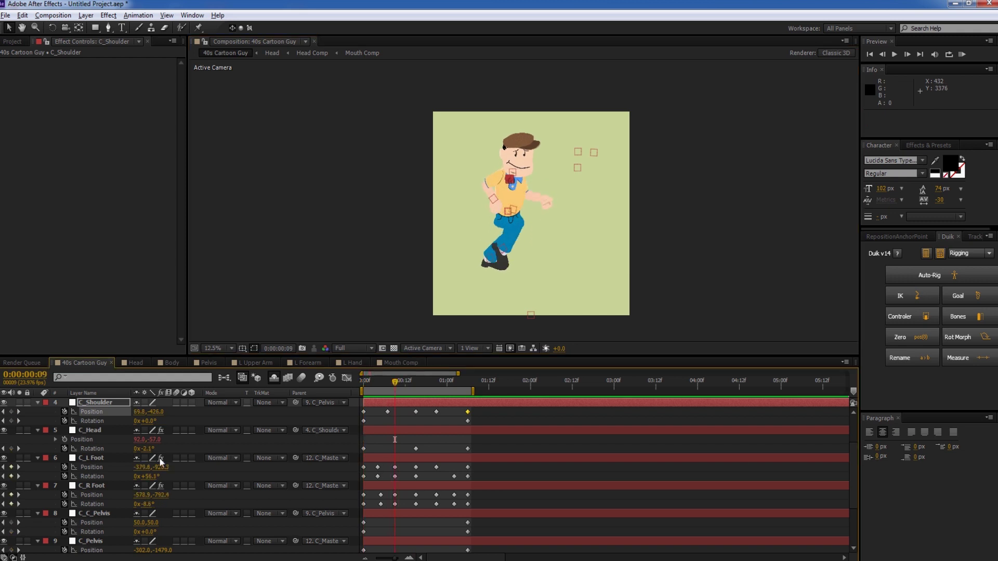
# Select C_R Hand, lower it slightly at frame 15, and preview the walk
pyautogui.scroll(-3, 104, 468)
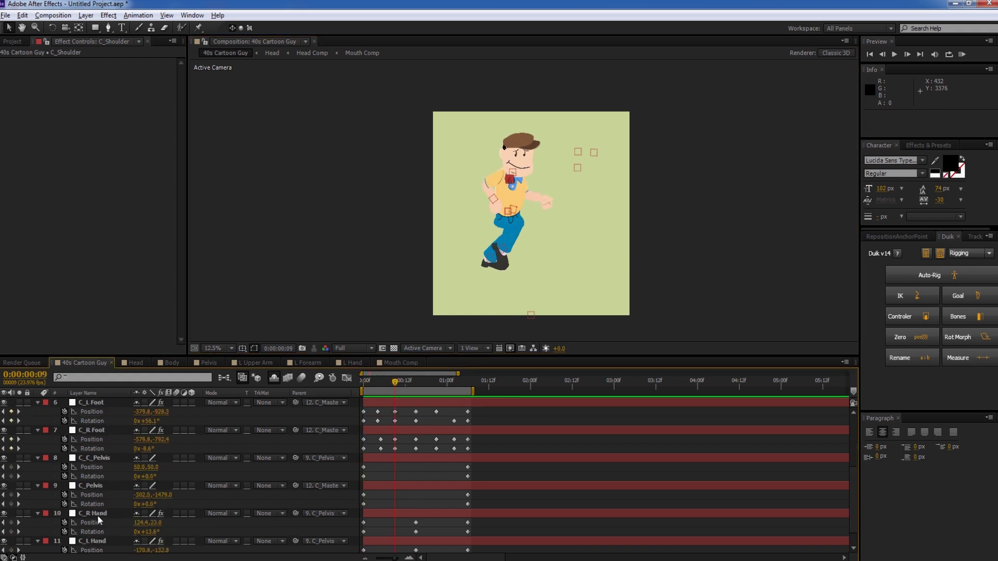
pyautogui.click(98, 514)
pyautogui.moveTo(410, 383)
pyautogui.mouseDown()
pyautogui.moveTo(424, 383)
pyautogui.moveTo(417, 390)
pyautogui.mouseUp()
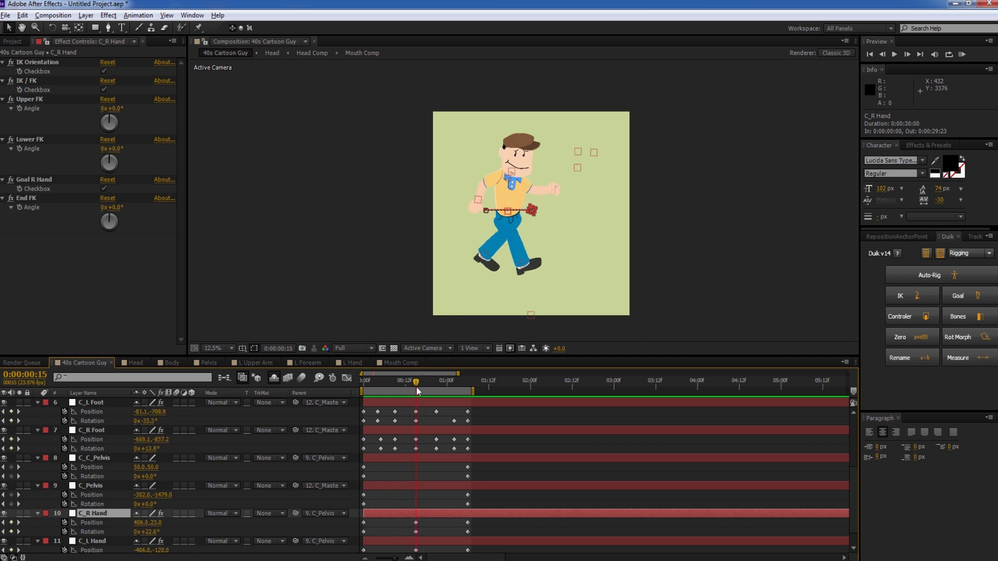
pyautogui.scroll(4, 525, 210)
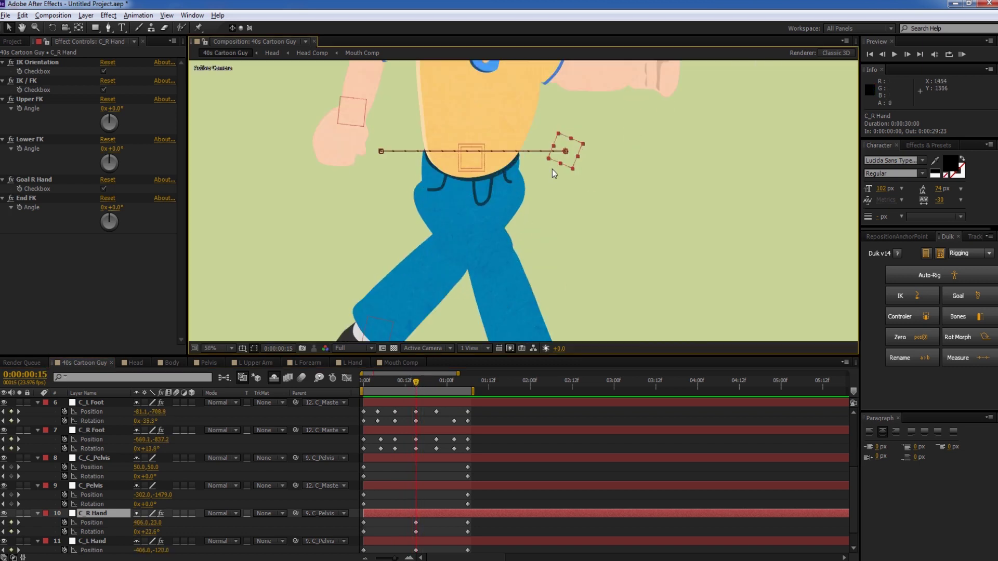
pyautogui.moveTo(530, 181); pyautogui.dragTo(530, 186)
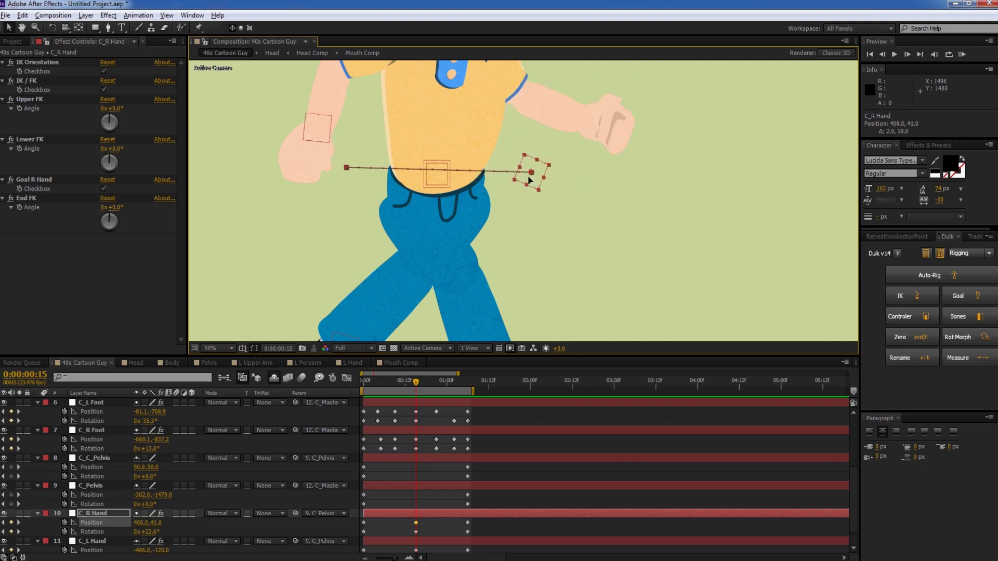
pyautogui.scroll(-2, 472, 155)
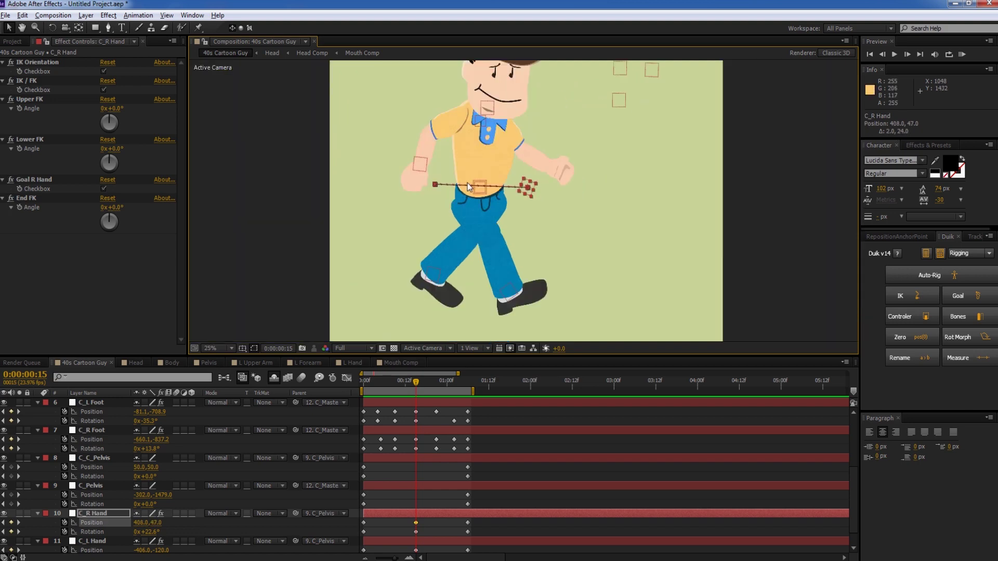
pyautogui.press('KP_0')
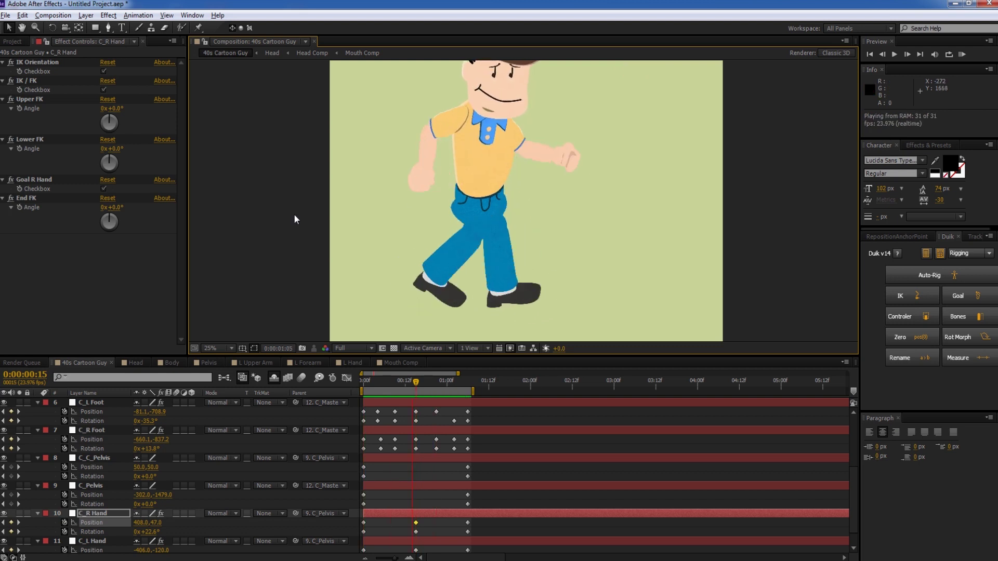
pyautogui.press('space')
# Pull the right hand down and back a few frames later, nudge it up at frame 10, and preview
pyautogui.scroll(2, 526, 203)
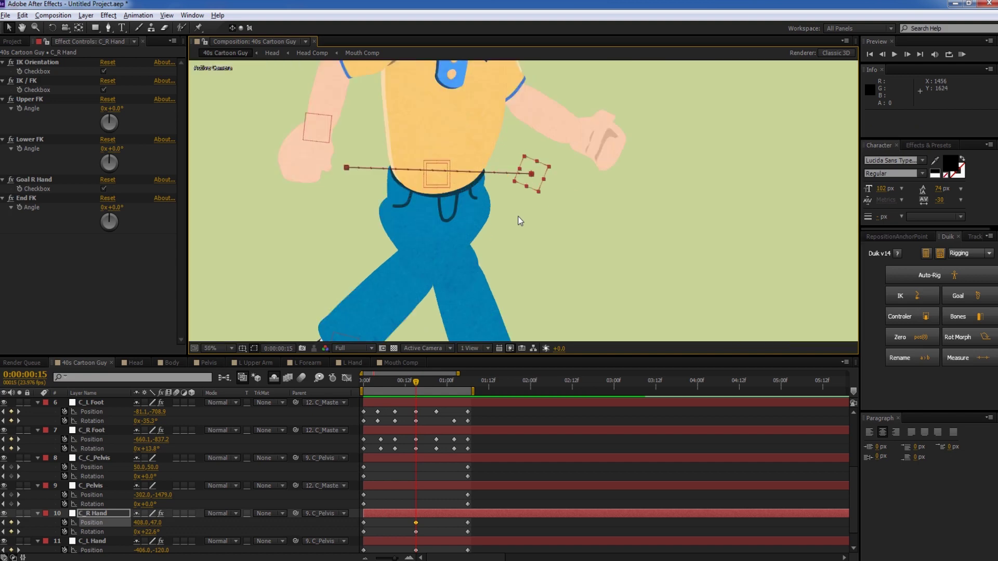
pyautogui.press('pagedown')
pyautogui.press('pagedown')
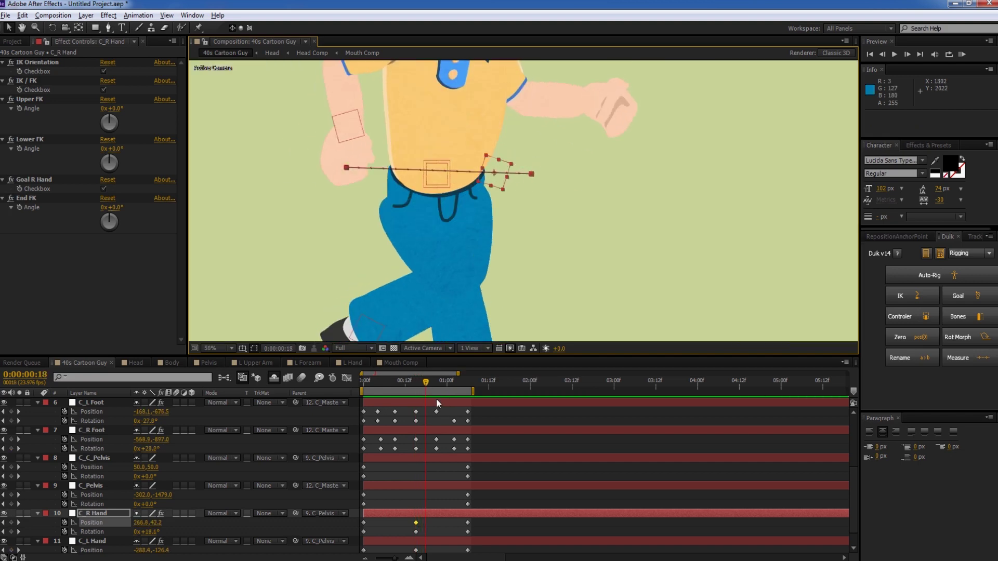
pyautogui.moveTo(494, 176); pyautogui.dragTo(492, 187)
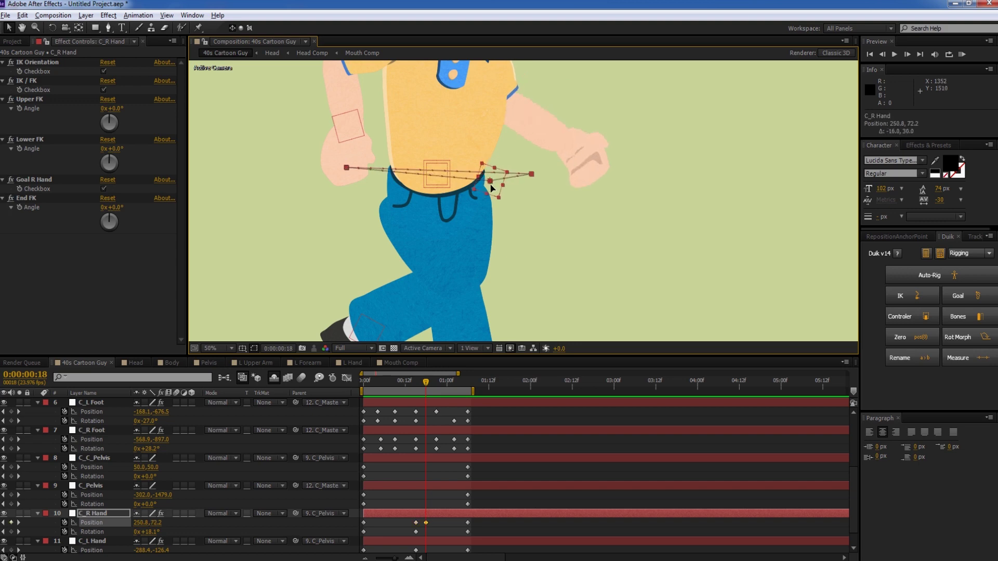
pyautogui.moveTo(416, 385); pyautogui.dragTo(399, 387)
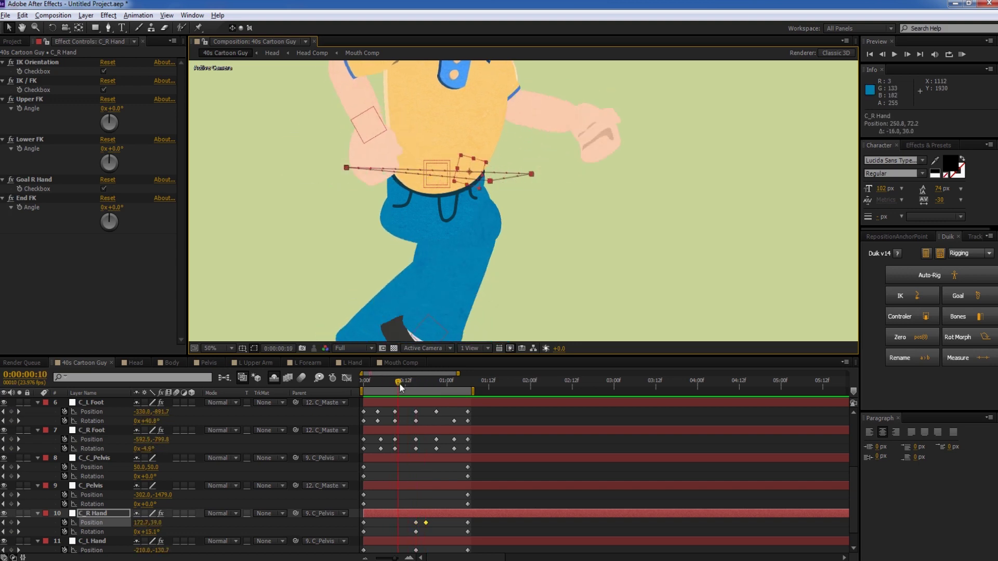
pyautogui.moveTo(475, 161); pyautogui.dragTo(477, 168)
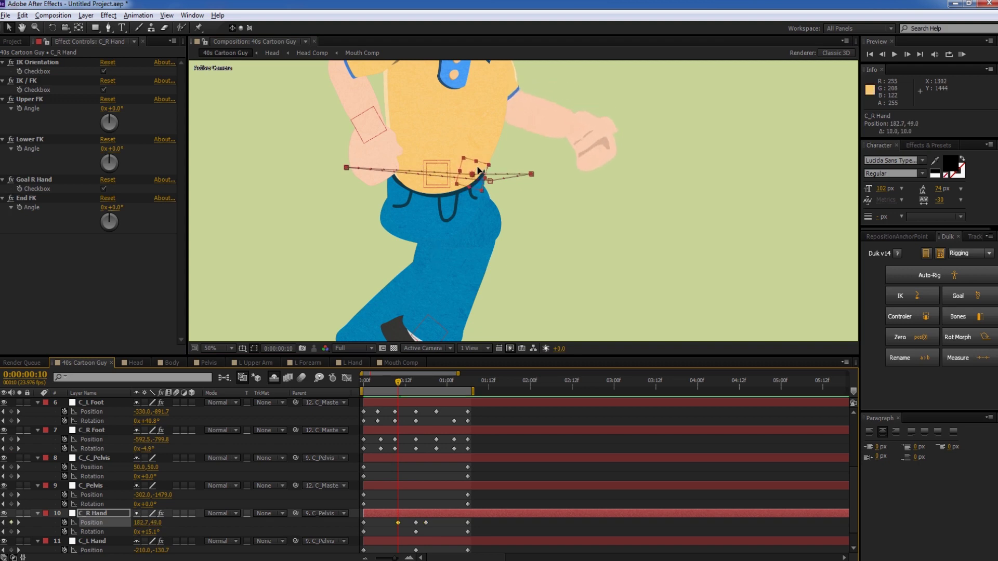
pyautogui.scroll(-2, 478, 172)
pyautogui.press('KP_0')
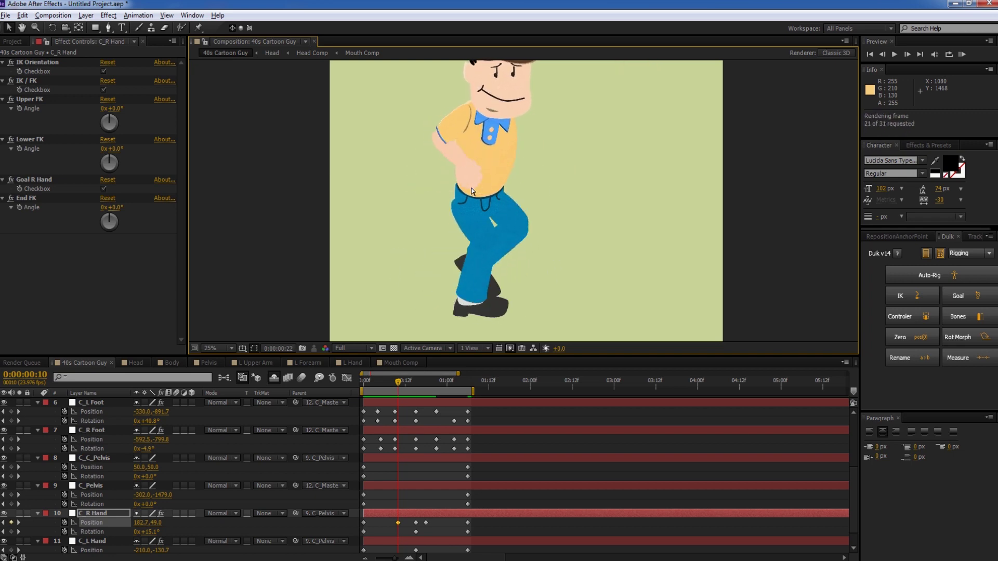
pyautogui.press('space')
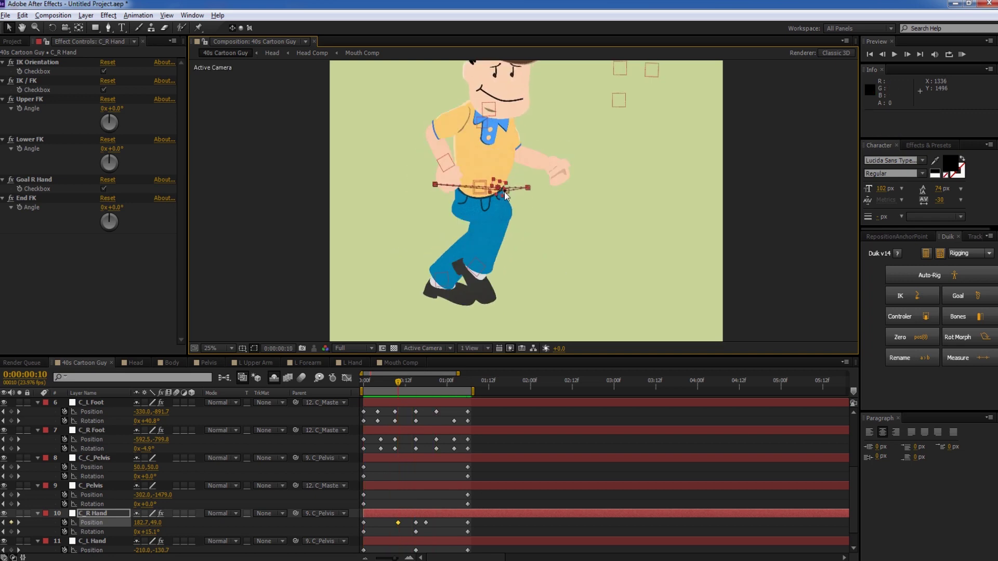
# Lower the right hand at frame 18, slide that key to frame 22, and preview
pyautogui.moveTo(419, 377); pyautogui.dragTo(424, 379)
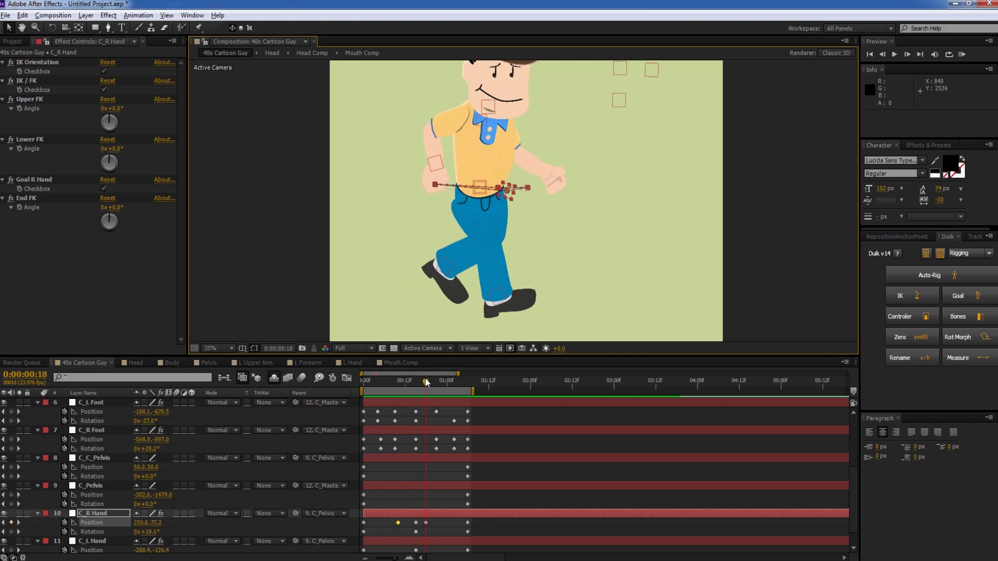
pyautogui.scroll(1, 511, 179)
pyautogui.moveTo(485, 188)
pyautogui.mouseDown()
pyautogui.moveTo(476, 197)
pyautogui.moveTo(484, 193)
pyautogui.mouseUp()
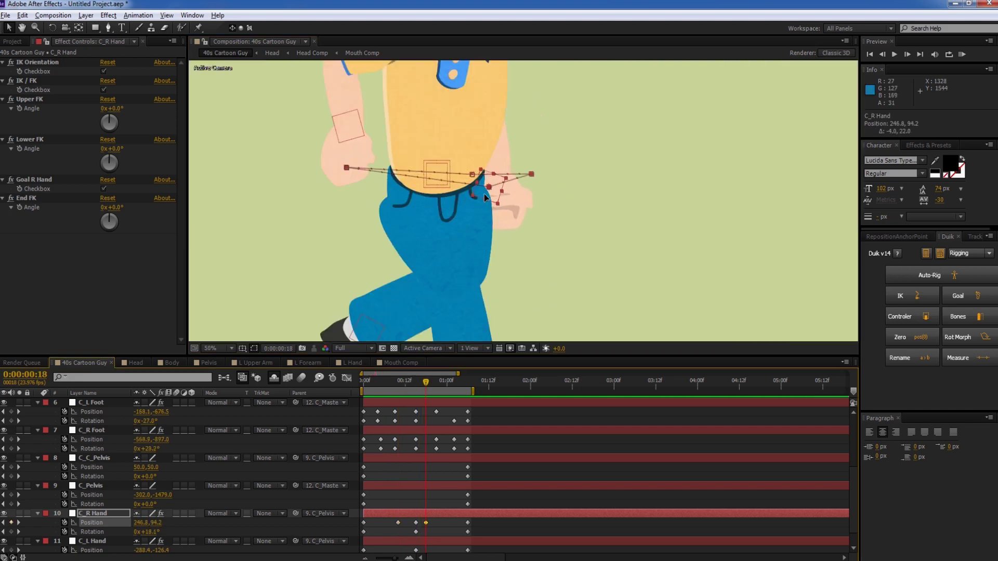
pyautogui.moveTo(429, 520); pyautogui.dragTo(443, 522)
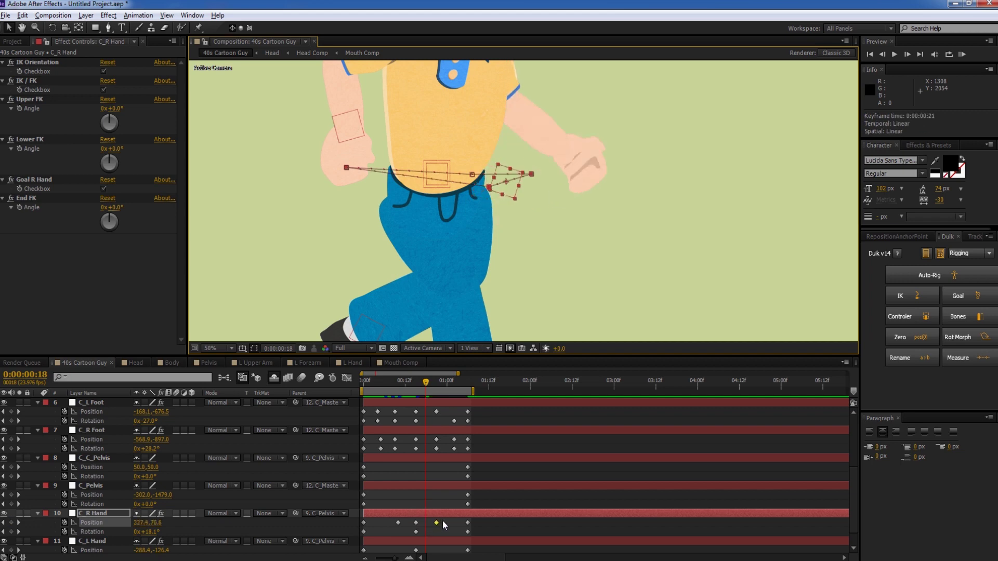
pyautogui.press('KP_0')
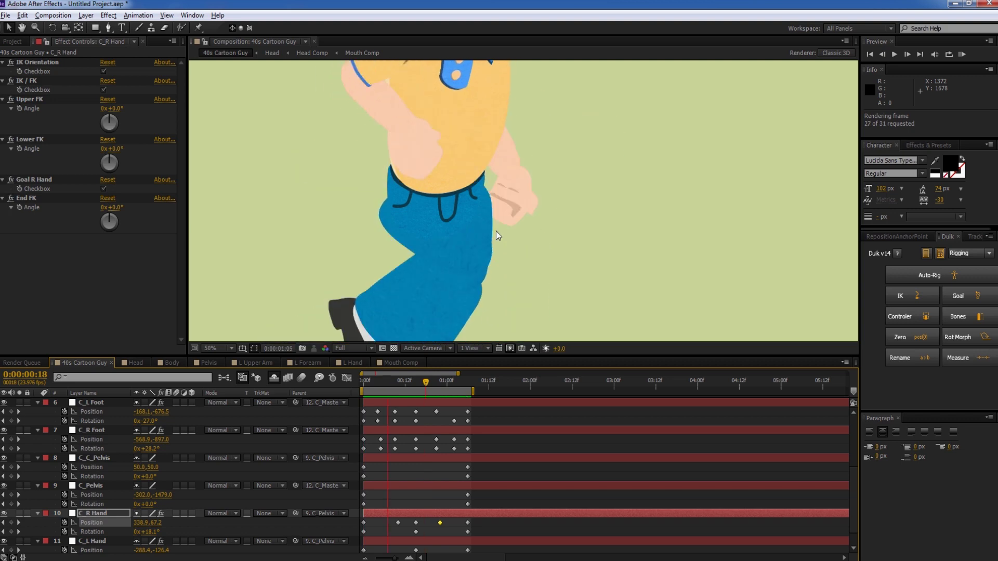
# Replay the cached walk preview and select C_C_Pelvis
pyautogui.scroll(-4, 496, 231)
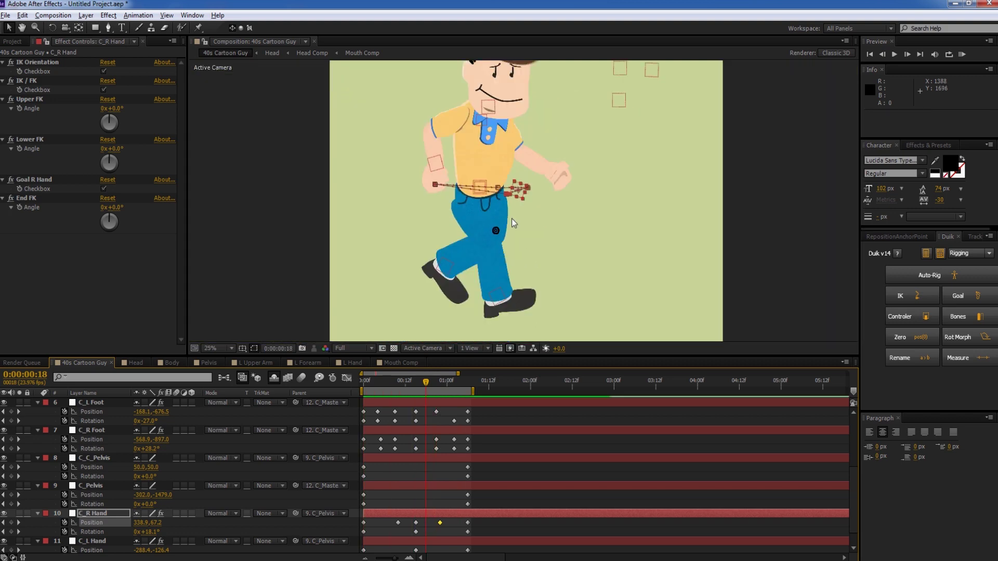
pyautogui.press('KP_0')
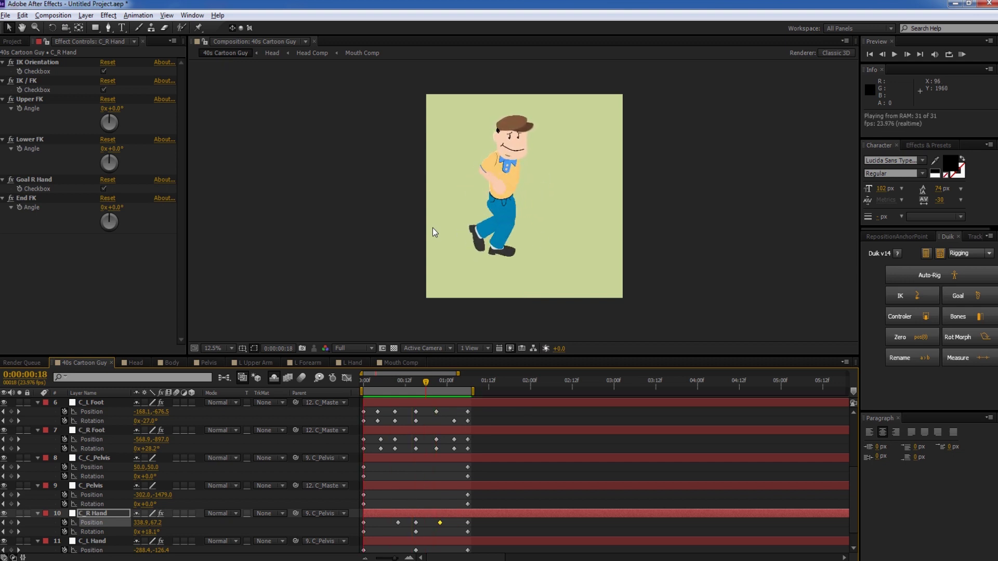
pyautogui.scroll(2, 485, 245)
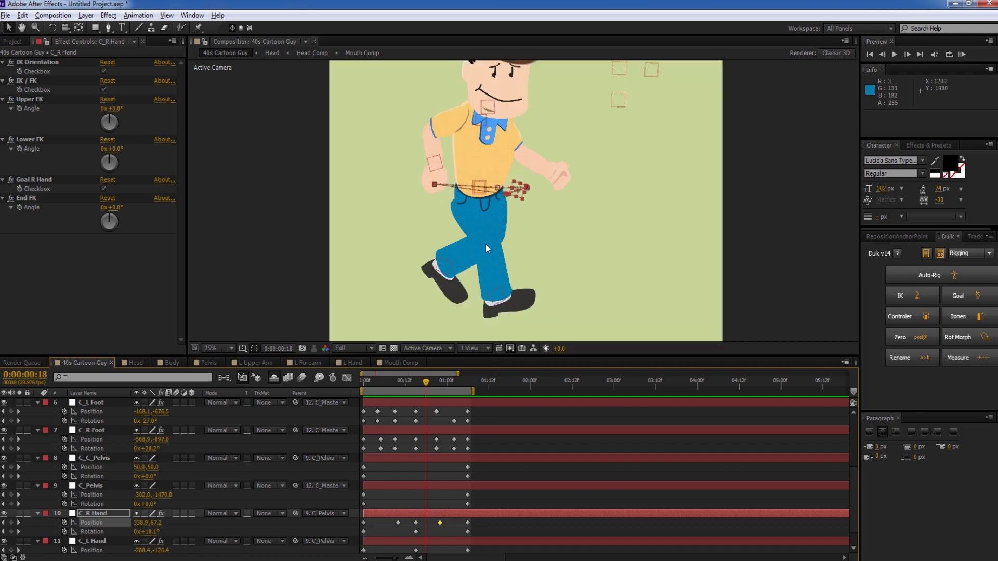
pyautogui.click(94, 458)
# Select C_Pelvis, lock C_C_Pelvis, and return to the first frame
pyautogui.click(86, 485)
pyautogui.scroll(2, 480, 239)
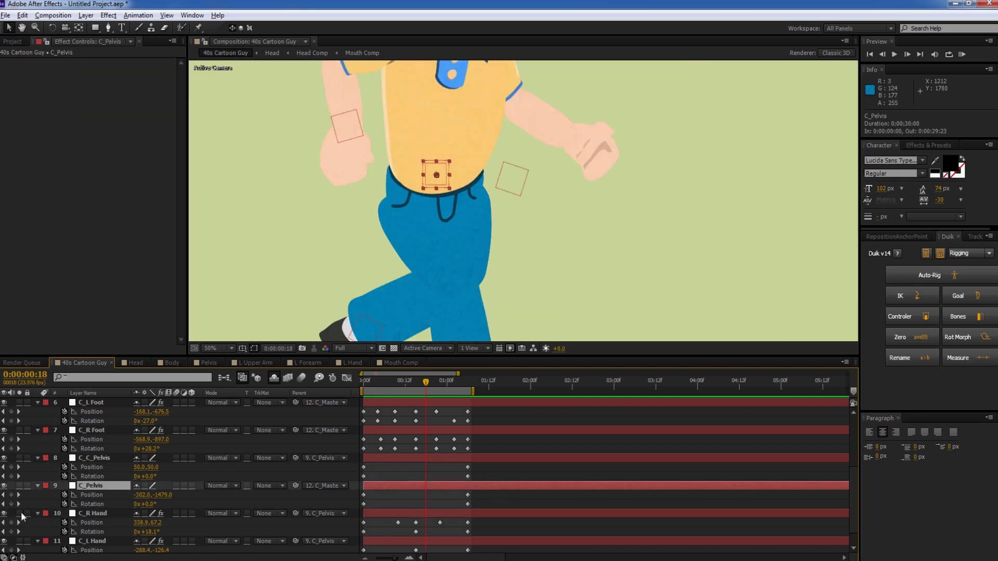
pyautogui.click(27, 458)
pyautogui.scroll(2, 356, 199)
pyautogui.moveTo(384, 385); pyautogui.dragTo(350, 384)
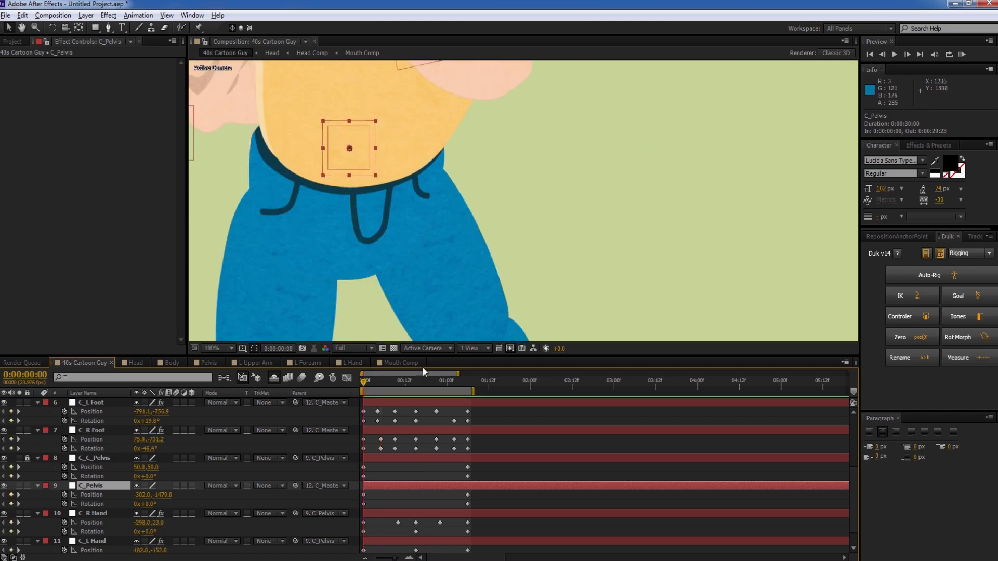
# Shift the pelvis slightly right at frame 15 and lower it at frame 22
pyautogui.click(417, 384)
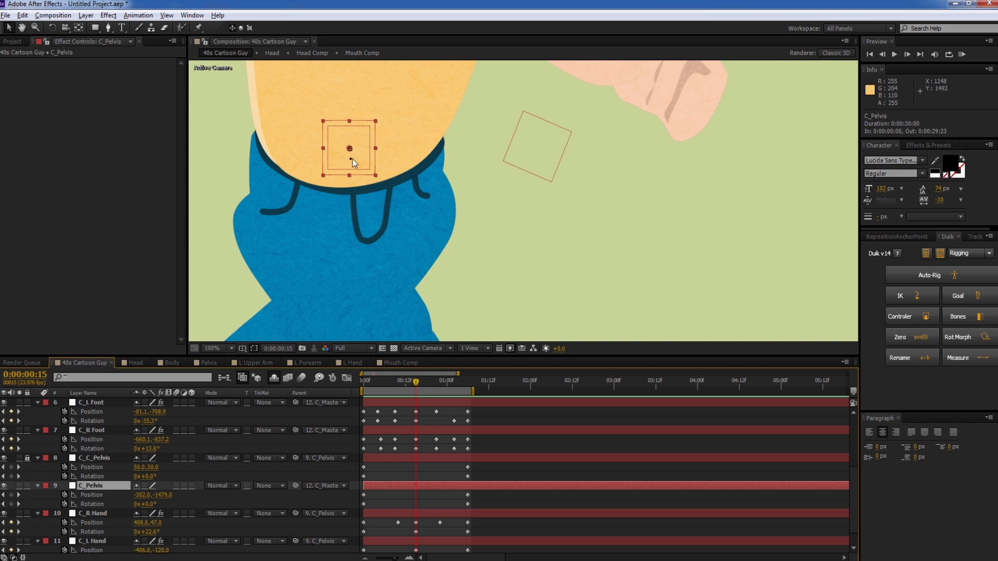
pyautogui.moveTo(352, 159); pyautogui.dragTo(359, 157)
pyautogui.scroll(-4, 444, 196)
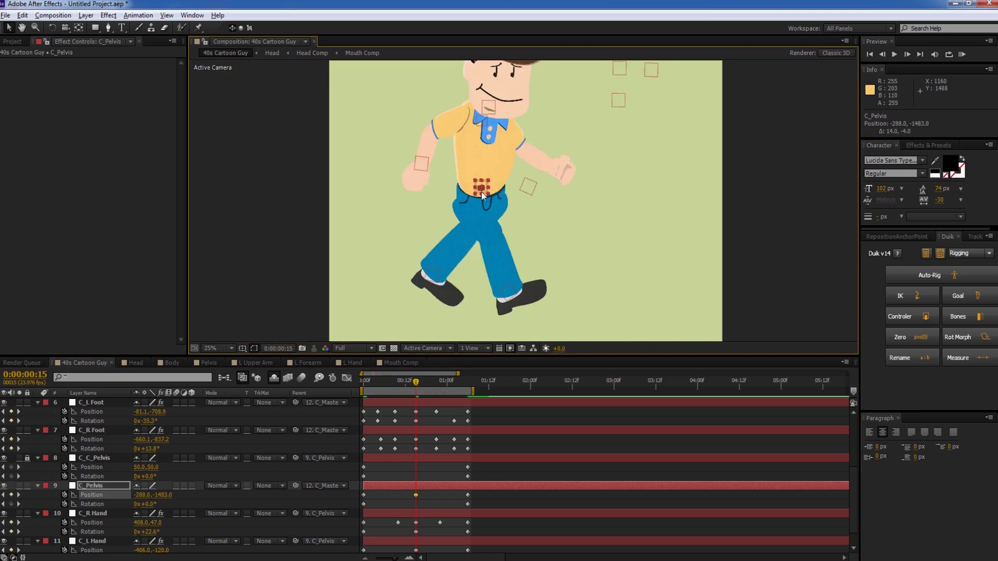
pyautogui.scroll(2, 483, 202)
pyautogui.scroll(-2, 501, 200)
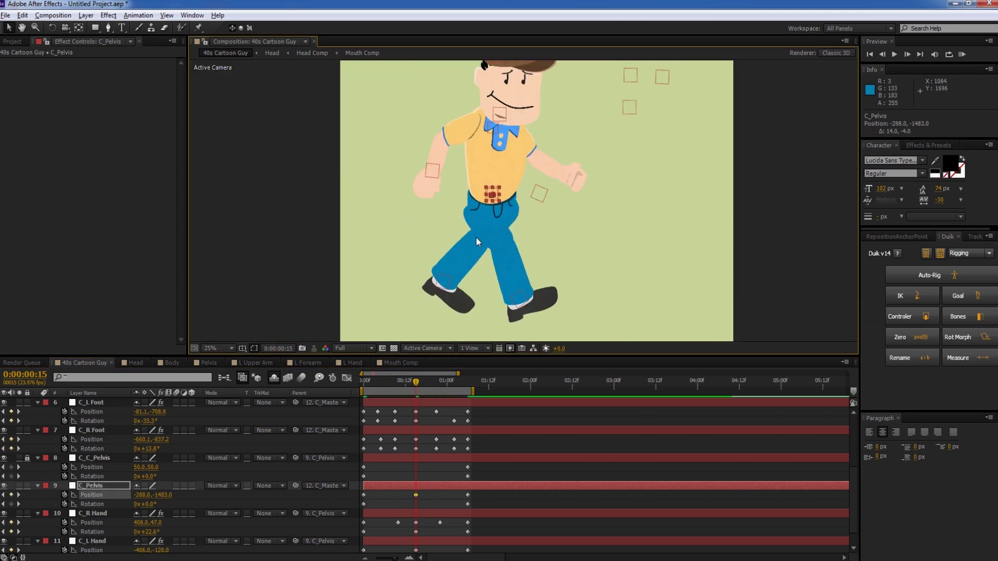
pyautogui.moveTo(431, 385); pyautogui.dragTo(440, 385)
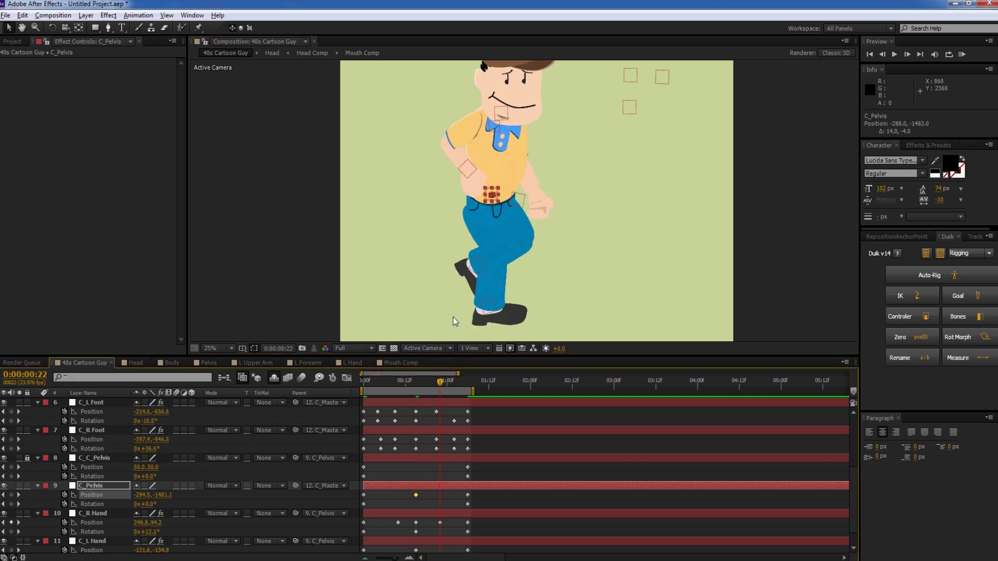
pyautogui.scroll(2, 485, 241)
pyautogui.scroll(-1, 486, 238)
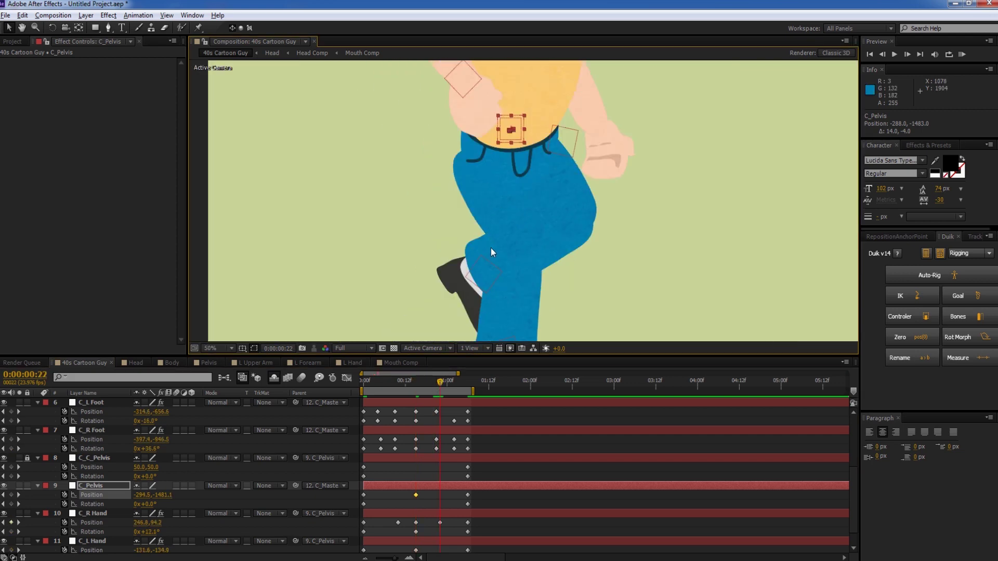
pyautogui.scroll(-1, 493, 244)
pyautogui.scroll(4, 518, 207)
pyautogui.scroll(2, 520, 202)
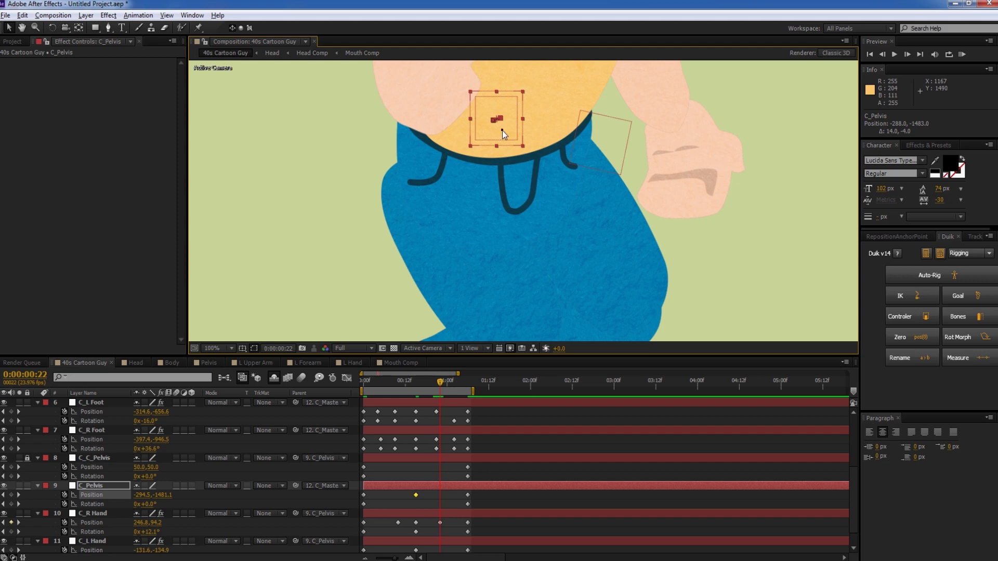
pyautogui.moveTo(502, 130); pyautogui.dragTo(502, 136)
# Nudge the pelvis left and down at frame 7, then preview the hip bob
pyautogui.moveTo(391, 378); pyautogui.dragTo(387, 378)
pyautogui.moveTo(482, 133); pyautogui.dragTo(479, 138)
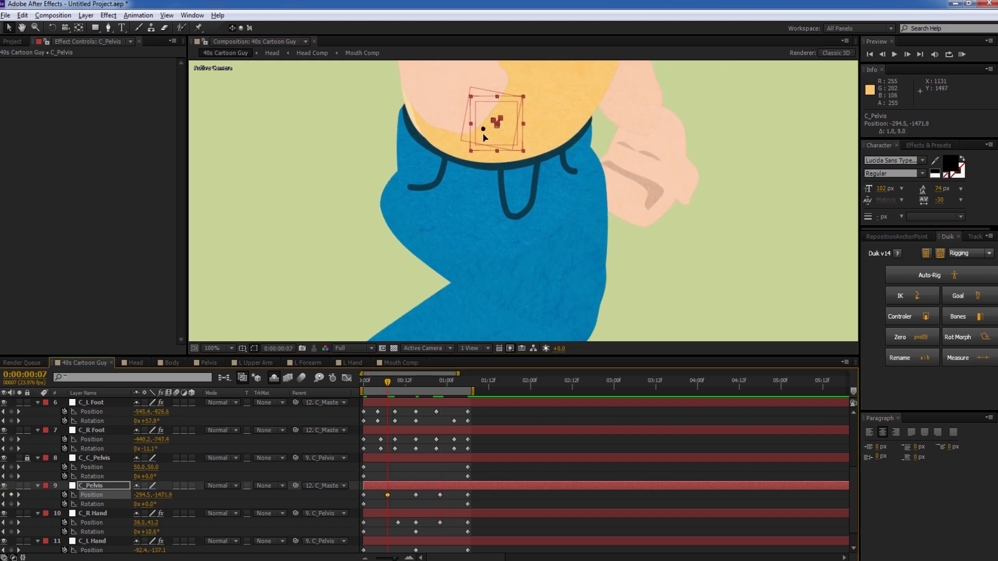
pyautogui.moveTo(407, 378); pyautogui.dragTo(457, 377)
pyautogui.scroll(-6, 471, 197)
pyautogui.press('KP_0')
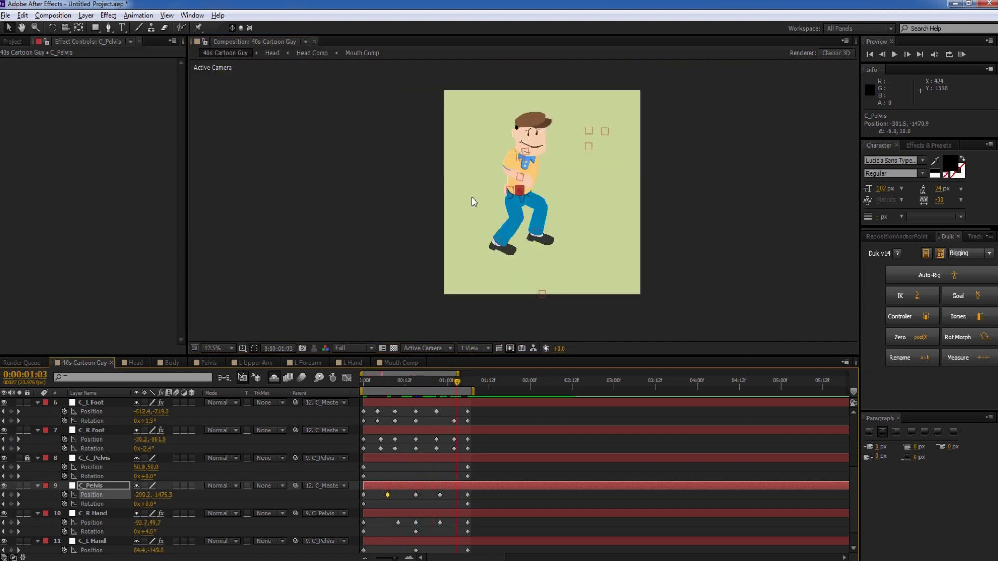